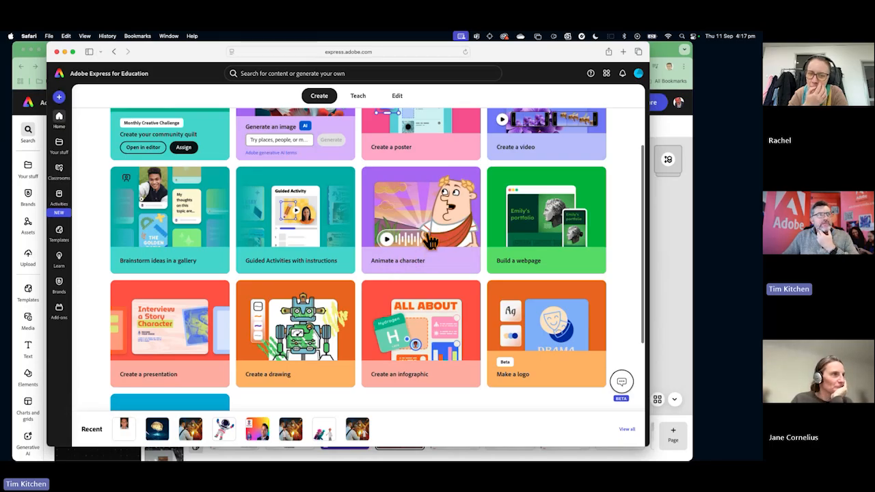
# Open the Animate a character tool and try out the characters Zeno, Magnuson, Nico, Phoenix and Billie.
pyautogui.click(426, 233)
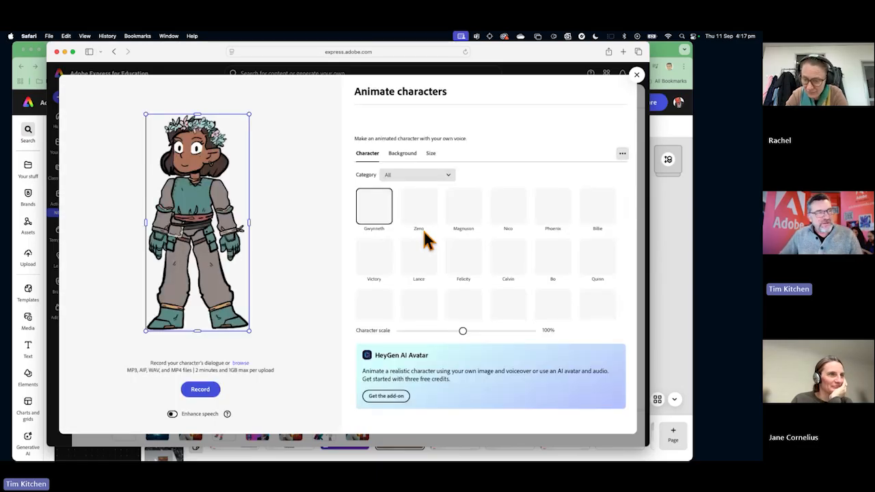
pyautogui.click(417, 219)
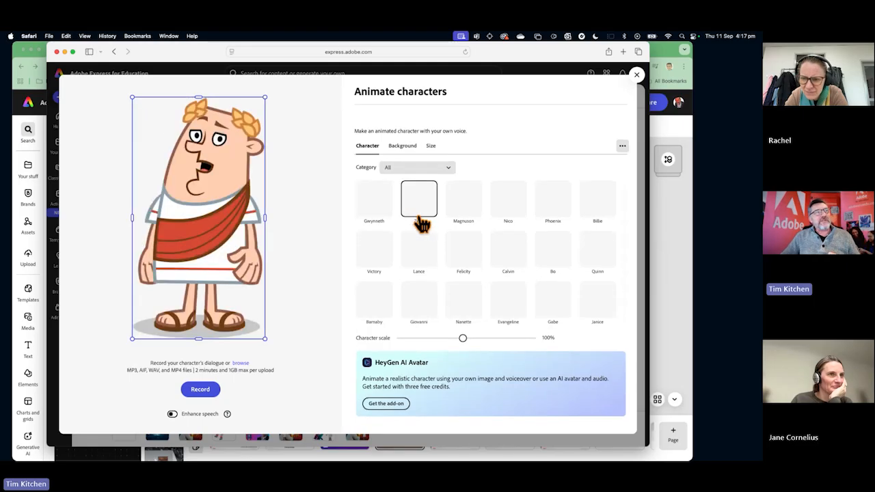
pyautogui.click(458, 213)
pyautogui.click(513, 208)
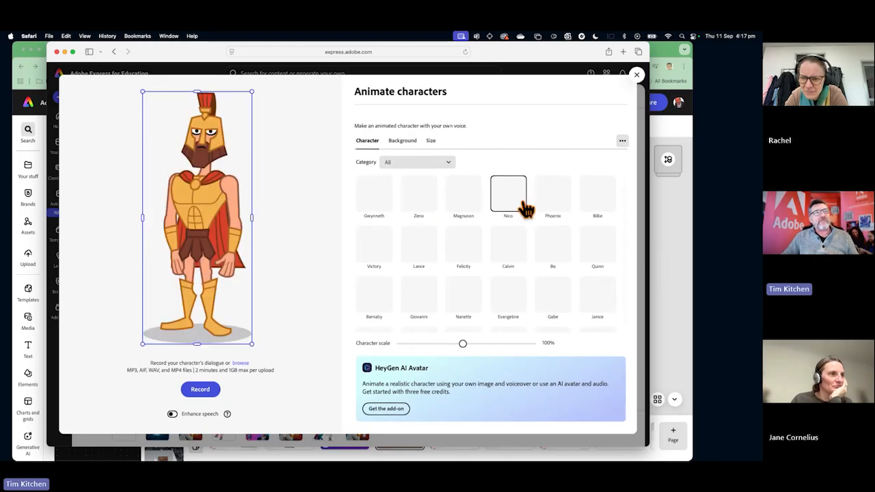
pyautogui.click(548, 203)
pyautogui.click(585, 201)
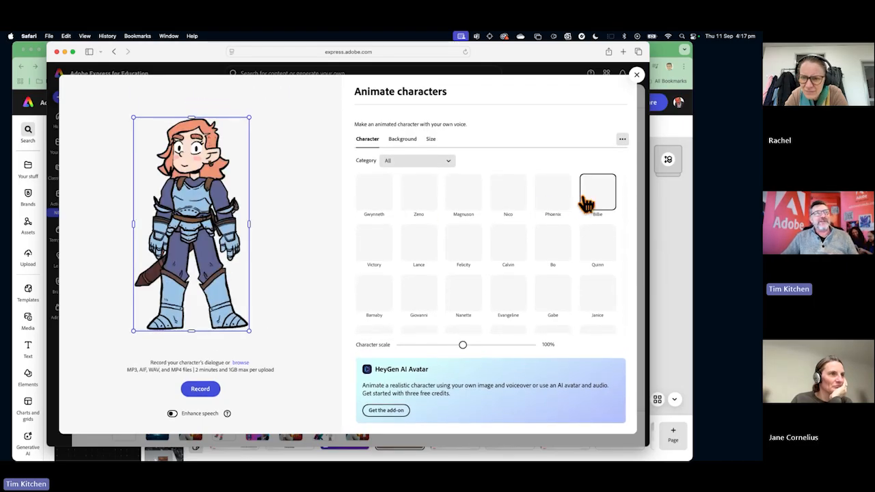
# Try out the second row of characters one after another, from Victory through Quinn.
pyautogui.click(382, 243)
pyautogui.click(425, 252)
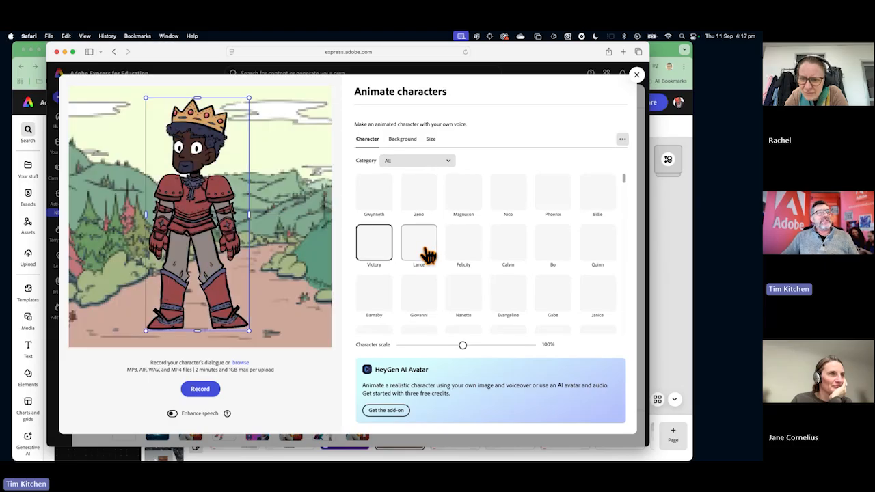
pyautogui.click(461, 253)
pyautogui.click(510, 251)
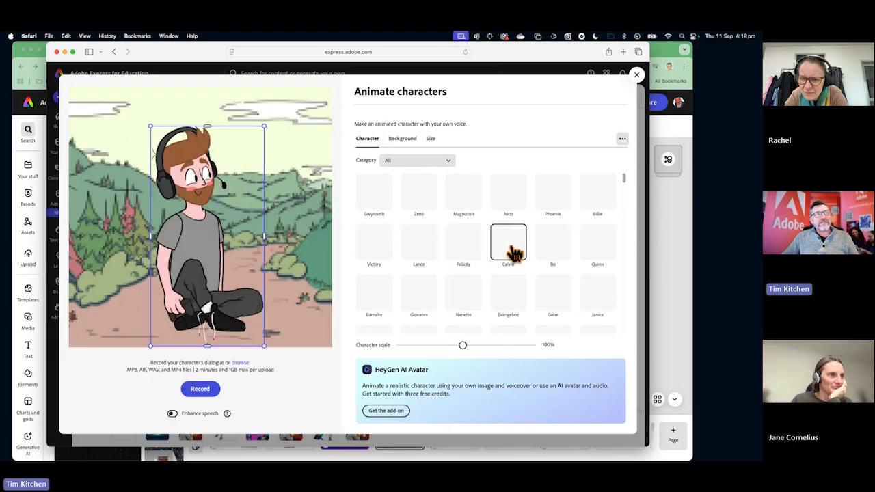
pyautogui.click(548, 250)
pyautogui.click(595, 245)
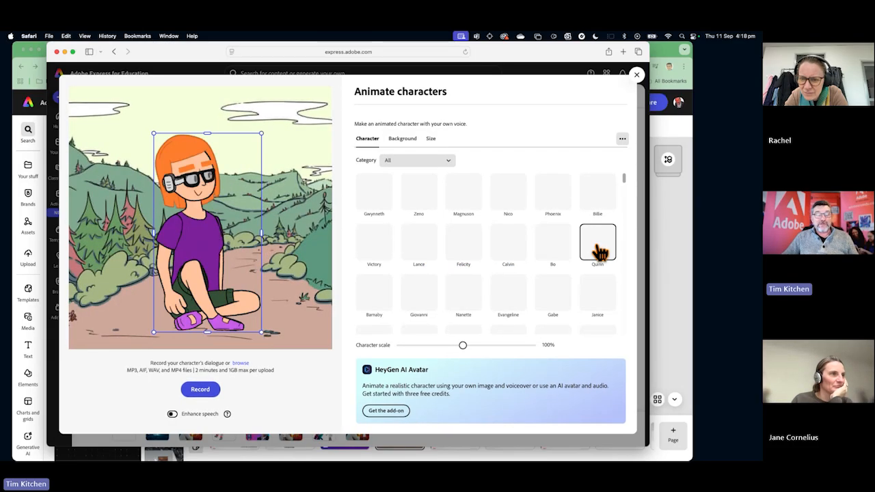
# Try out the third row of characters in reverse order, from Janice back to Barnaby.
pyautogui.click(593, 293)
pyautogui.click(555, 295)
pyautogui.click(505, 294)
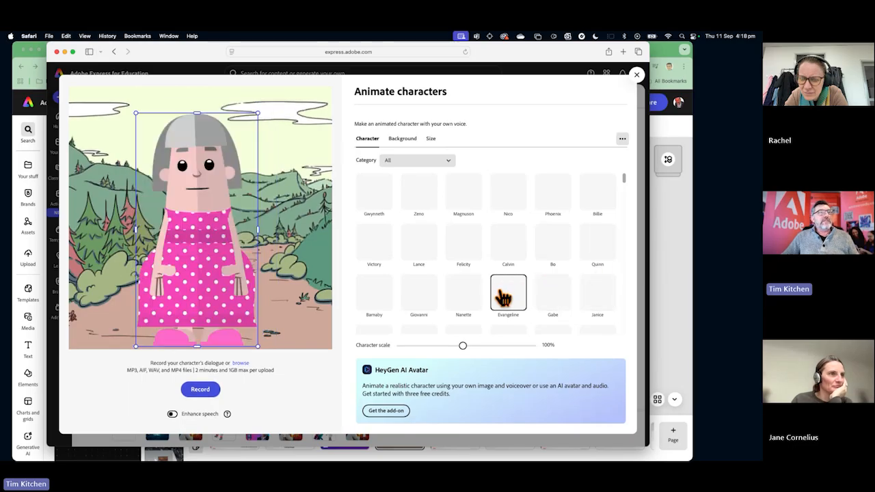
pyautogui.click(462, 292)
pyautogui.click(424, 297)
pyautogui.click(384, 302)
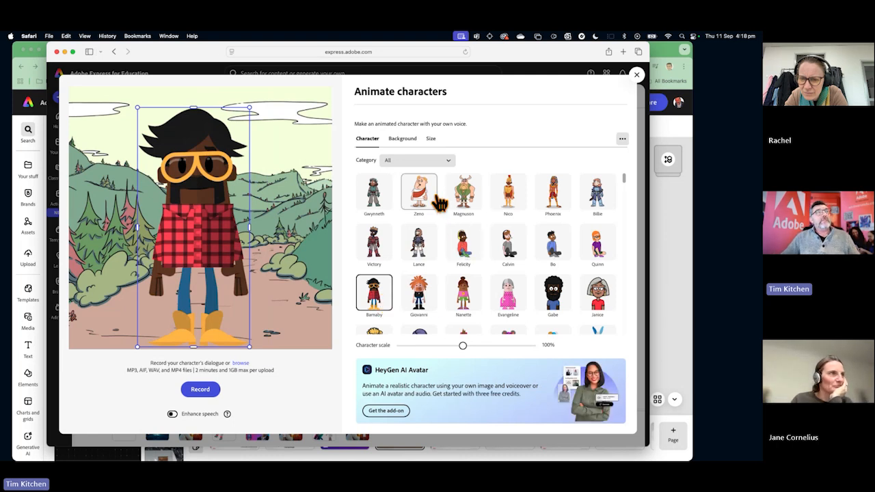
# Browse the characters offered in the New, All People and Young People categories.
pyautogui.click(435, 164)
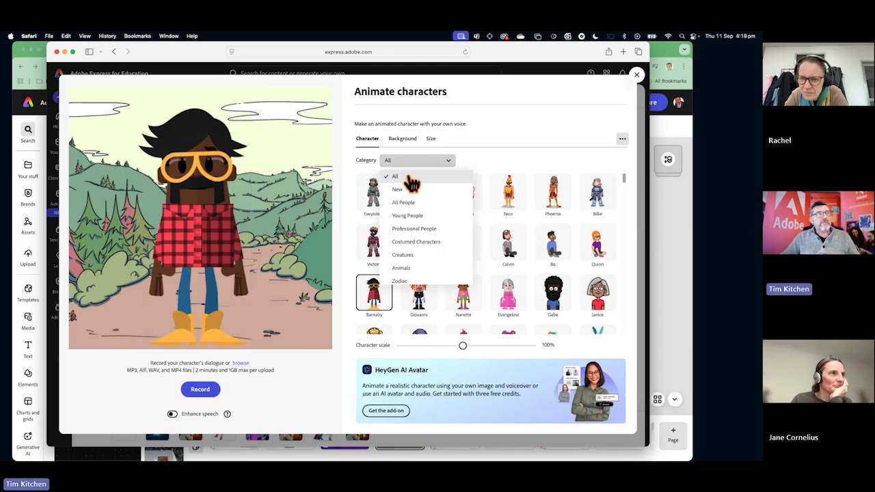
pyautogui.click(413, 192)
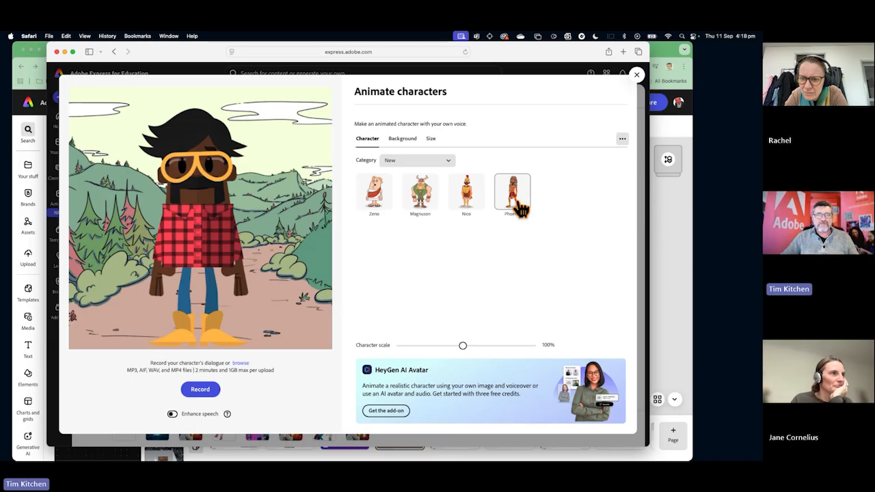
pyautogui.click(433, 166)
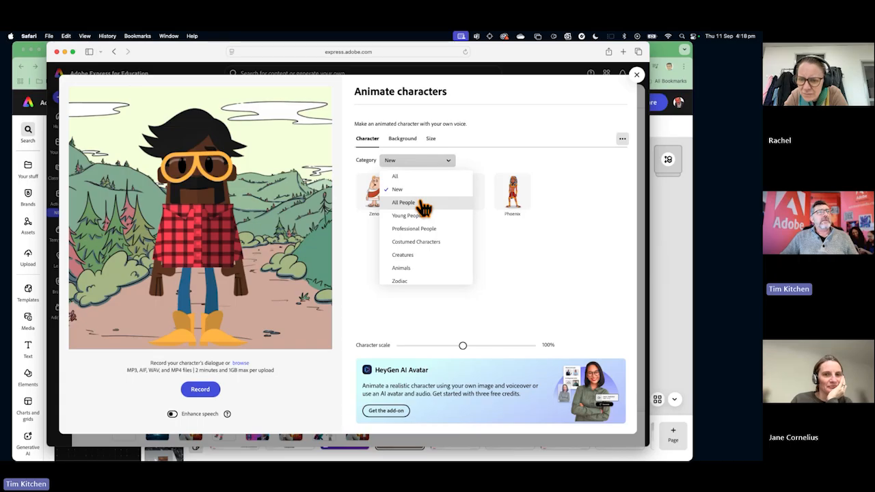
pyautogui.click(418, 203)
pyautogui.scroll(-10, 422, 207)
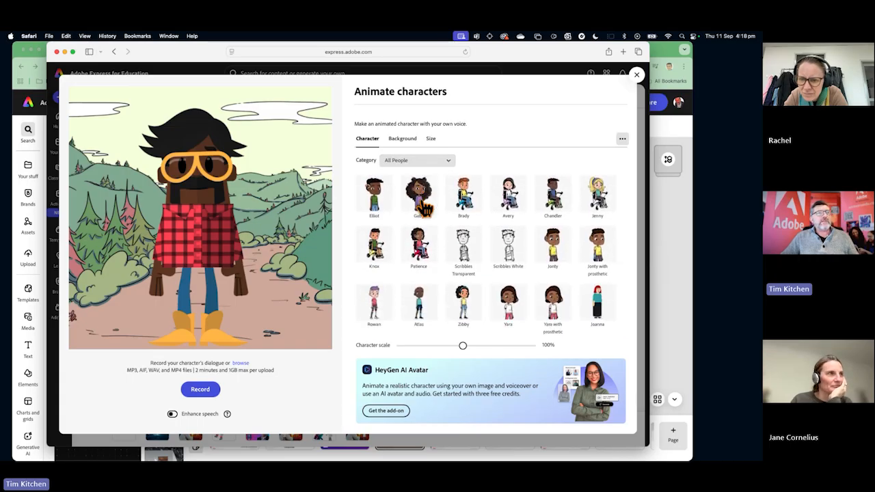
pyautogui.scroll(-5, 423, 208)
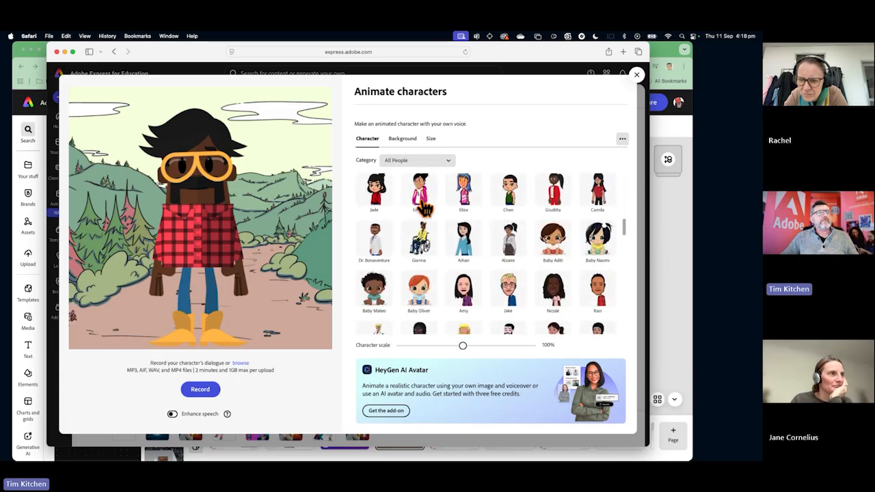
pyautogui.click(422, 163)
pyautogui.click(413, 216)
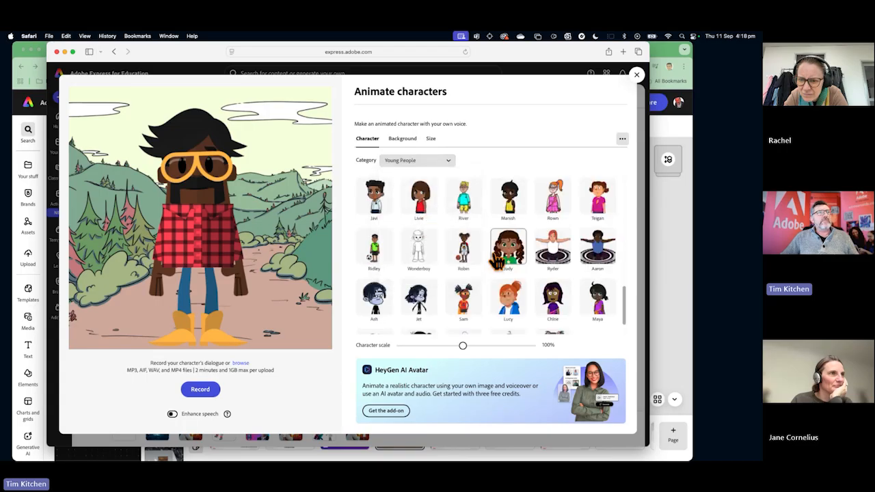
pyautogui.scroll(-5, 479, 236)
# Filter the characters to Professional People and choose Dr. Applesmith.
pyautogui.click(431, 163)
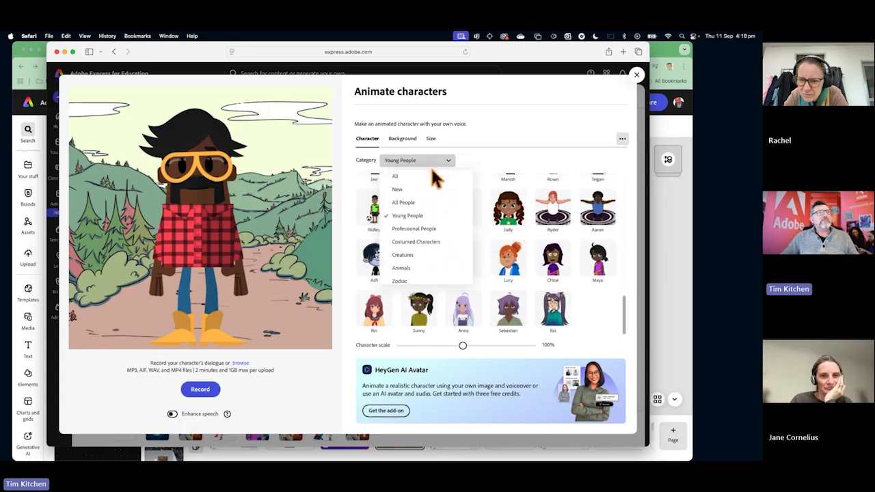
pyautogui.click(422, 229)
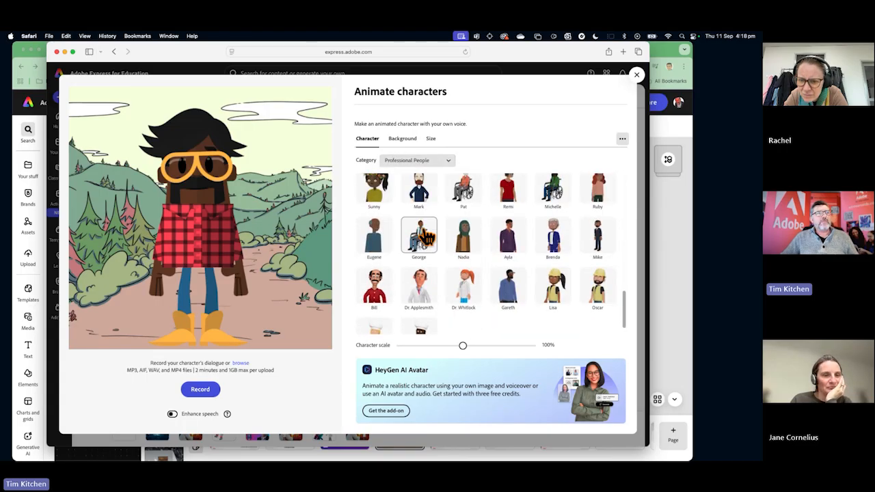
pyautogui.scroll(-2, 422, 246)
pyautogui.click(419, 270)
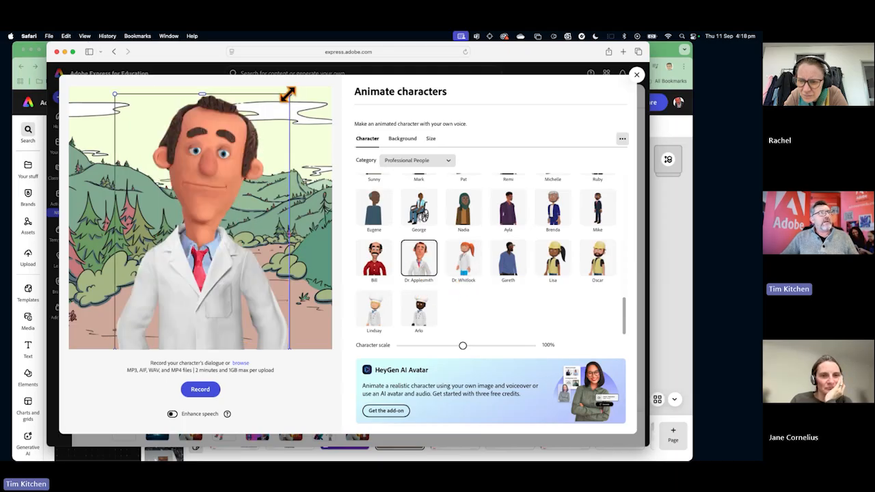
# Shrink Dr. Applesmith to about 47% scale and reposition him so his whole body stands inside the scene.
pyautogui.moveTo(289, 93); pyautogui.dragTo(203, 80)
pyautogui.moveTo(250, 106); pyautogui.dragTo(229, 132)
pyautogui.moveTo(198, 259); pyautogui.dragTo(208, 194)
pyautogui.moveTo(248, 90); pyautogui.dragTo(233, 129)
pyautogui.moveTo(213, 218); pyautogui.dragTo(217, 187)
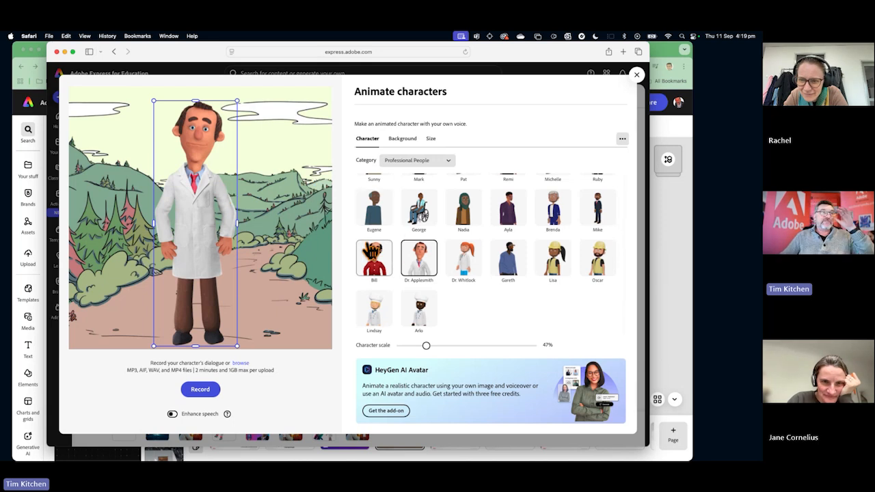
# Switch the character to Dr. Whitlock and enlarge her to about 65% scale.
pyautogui.click(464, 259)
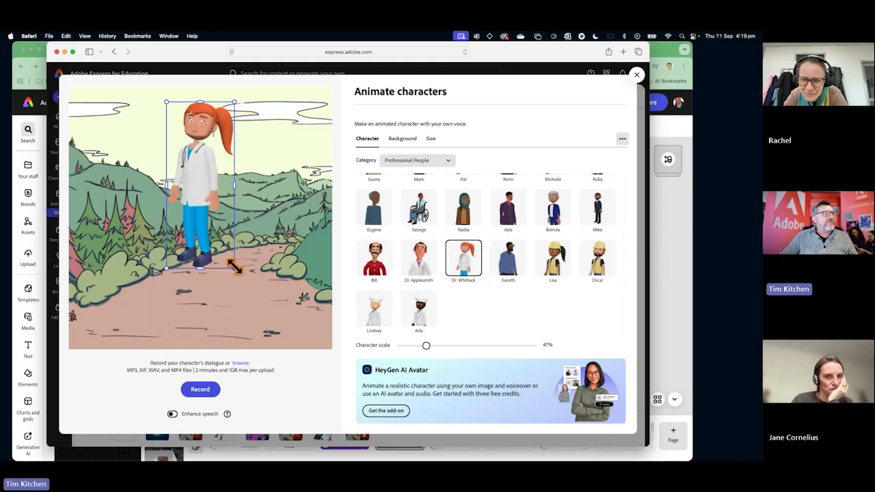
pyautogui.moveTo(234, 267); pyautogui.dragTo(267, 313)
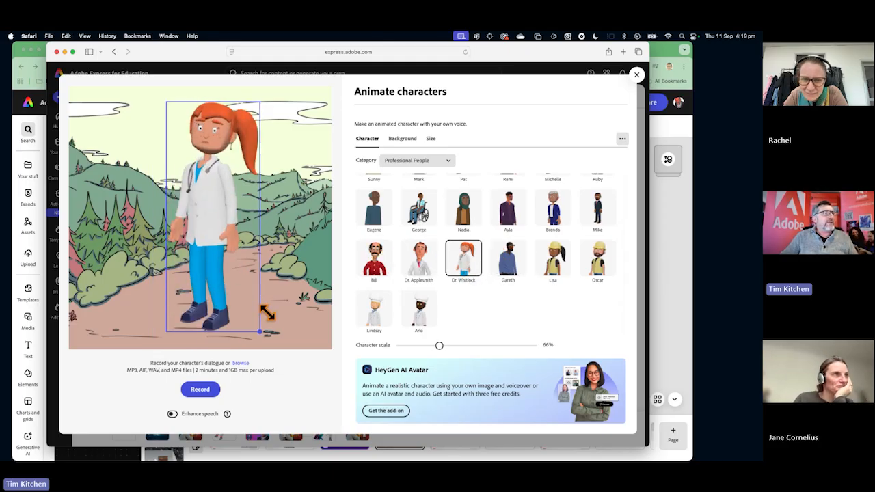
# Browse the characters offered in the Costumed Characters, Creatures and Animals categories.
pyautogui.click(431, 162)
pyautogui.click(424, 244)
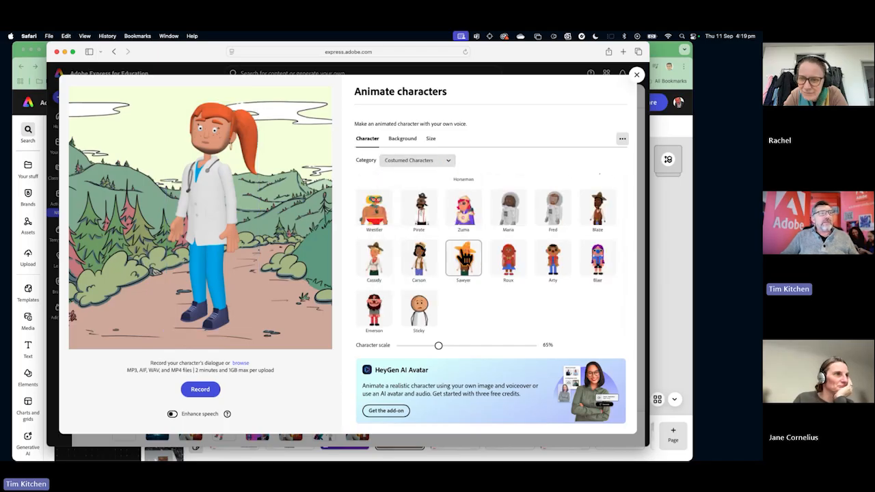
pyautogui.scroll(-5, 467, 258)
pyautogui.click(415, 161)
pyautogui.click(425, 260)
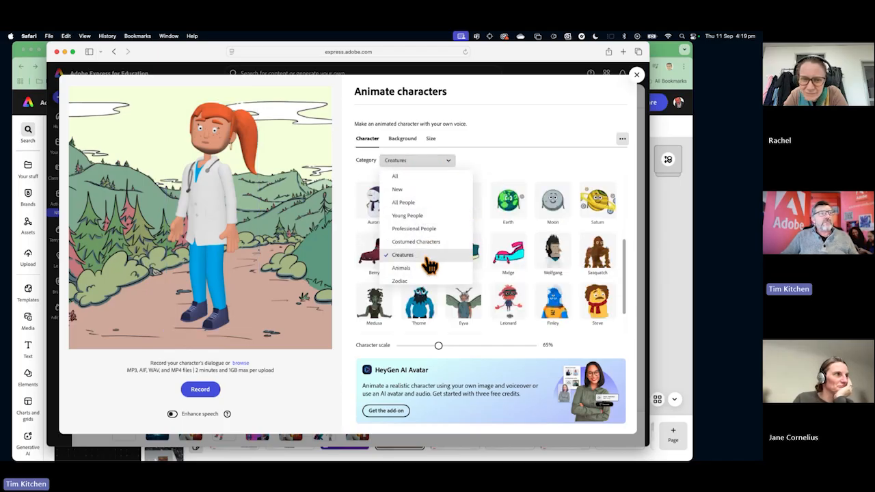
pyautogui.click(425, 160)
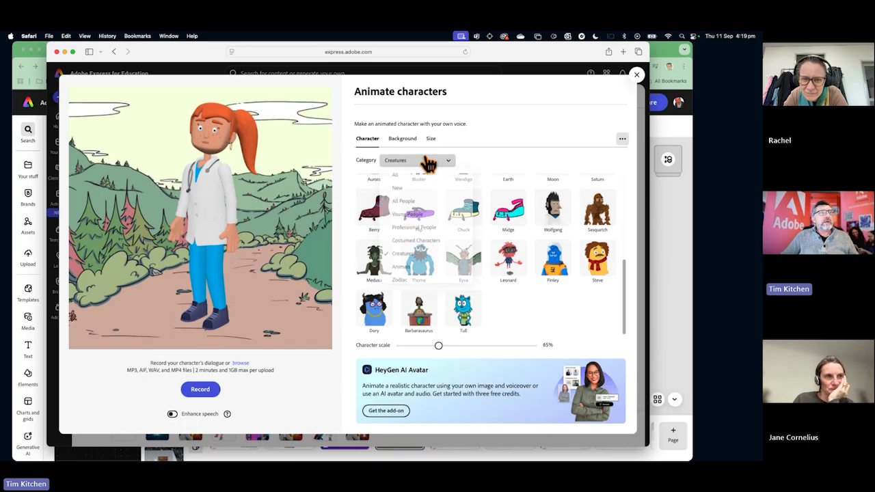
pyautogui.click(423, 273)
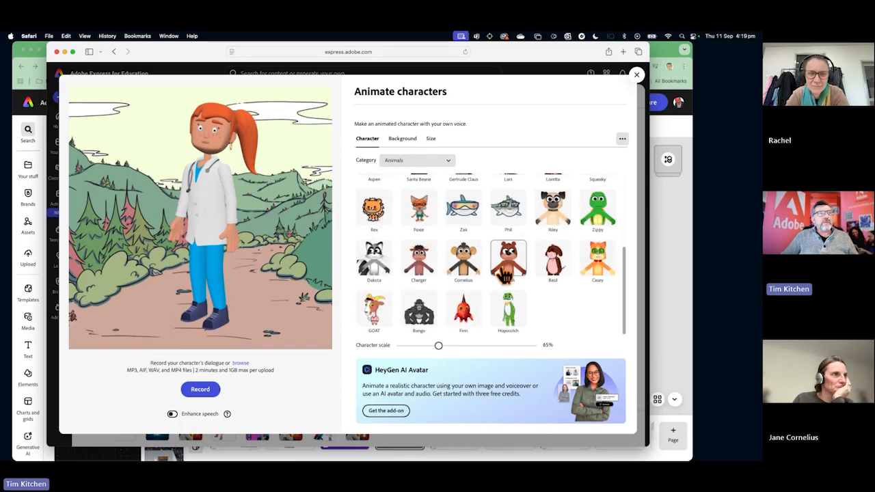
pyautogui.scroll(10, 471, 246)
# Look over the New category again, then show the Mouth Only characters.
pyautogui.click(412, 160)
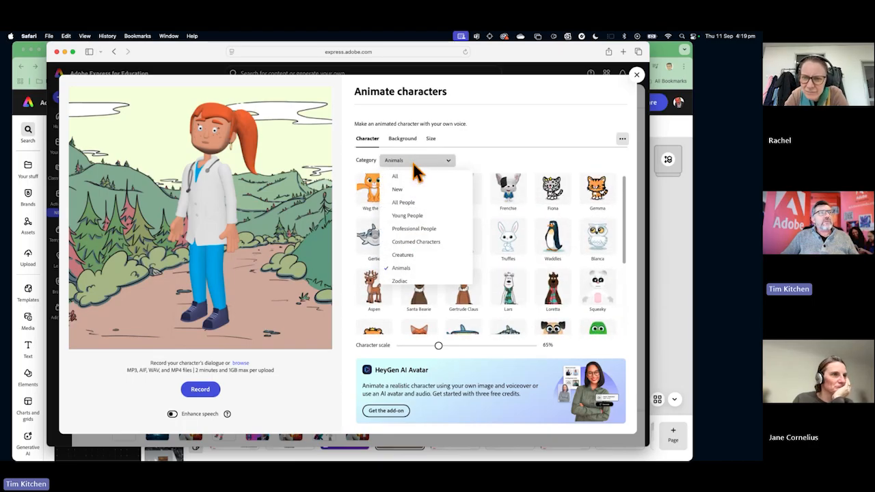
pyautogui.click(416, 187)
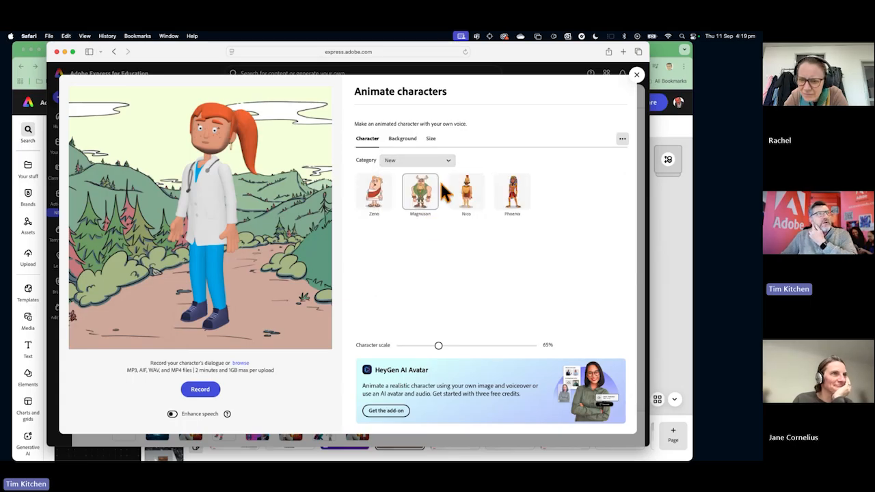
pyautogui.click(443, 161)
pyautogui.scroll(-5, 437, 248)
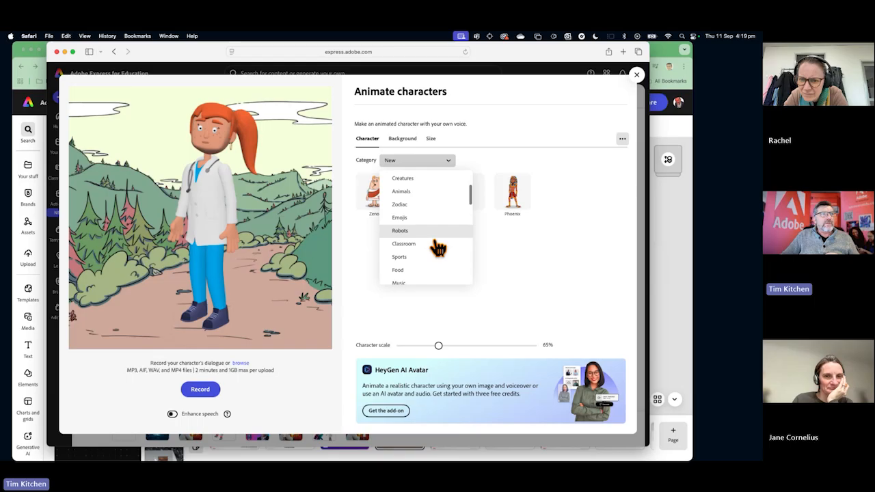
pyautogui.scroll(-5, 436, 247)
pyautogui.click(406, 220)
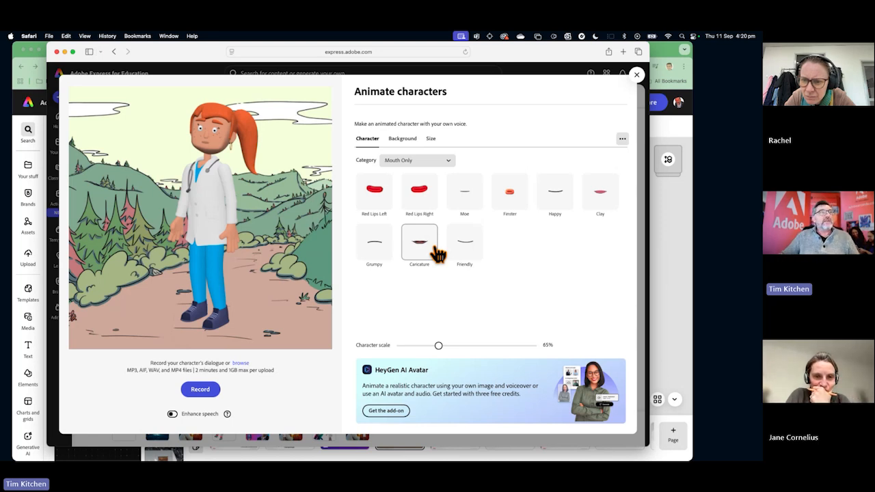
# Choose Phoenix from the New category and enlarge the character to about 89% scale.
pyautogui.click(445, 162)
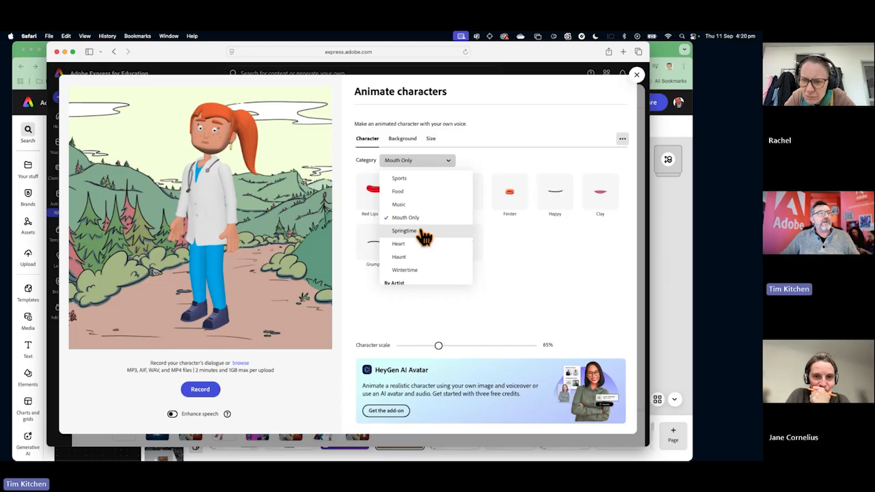
pyautogui.scroll(-6, 425, 238)
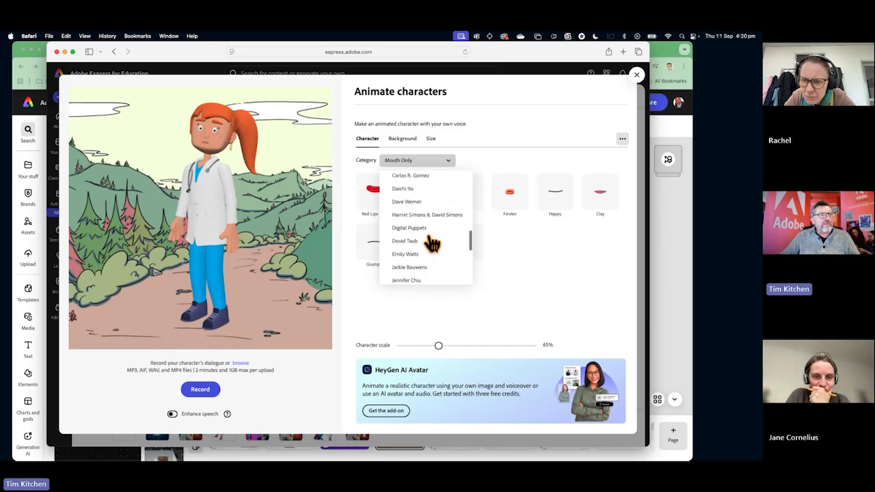
pyautogui.scroll(8, 432, 243)
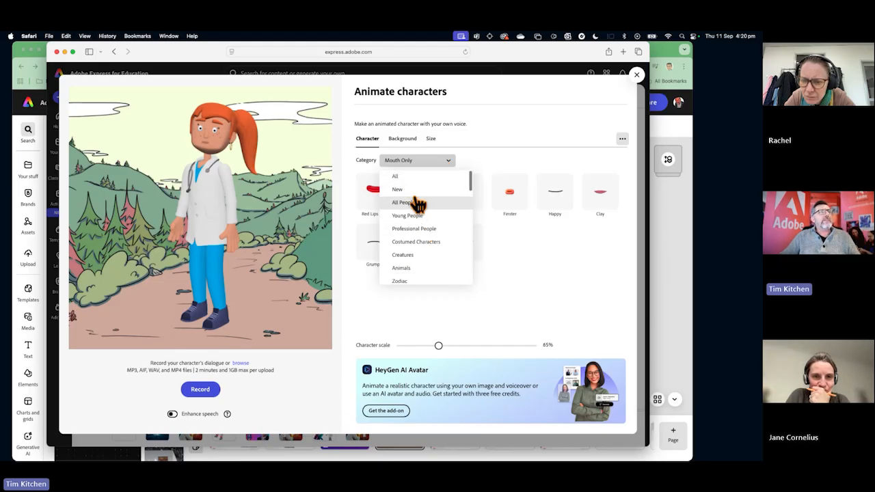
pyautogui.click(399, 189)
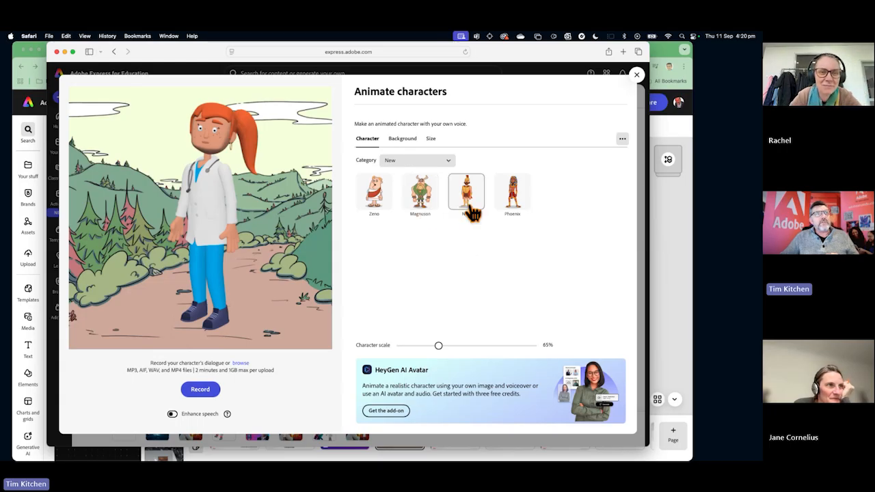
pyautogui.click(517, 205)
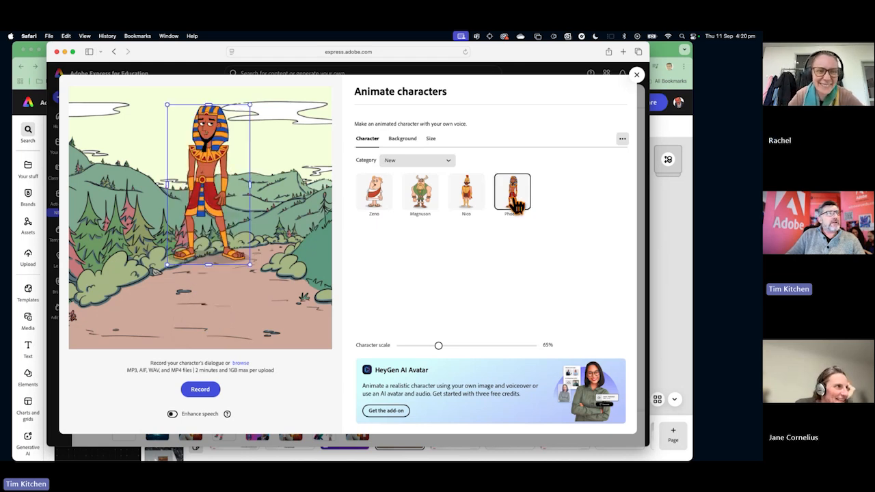
pyautogui.moveTo(249, 265); pyautogui.dragTo(276, 326)
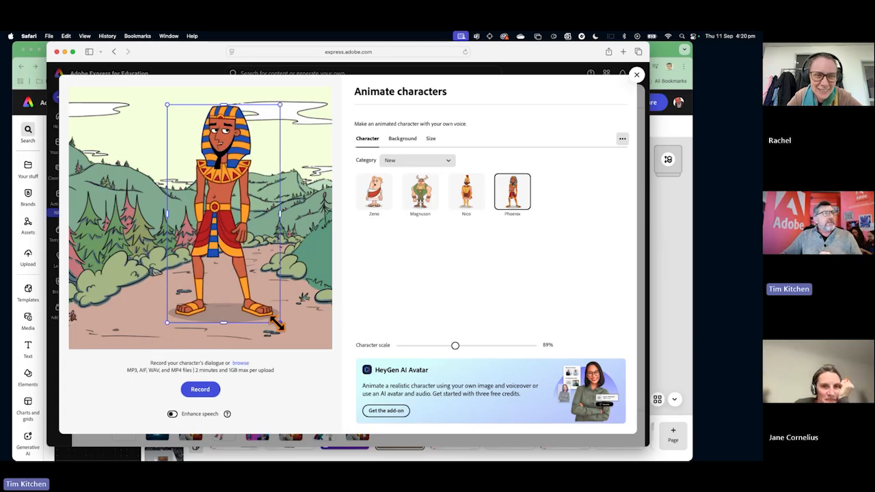
# Move Phoenix a little to the left of the scene's centre and enlarge the character to about 94% scale.
pyautogui.moveTo(228, 223); pyautogui.dragTo(202, 237)
pyautogui.moveTo(246, 119)
pyautogui.mouseDown()
pyautogui.moveTo(259, 112)
pyautogui.moveTo(244, 121)
pyautogui.moveTo(253, 107)
pyautogui.mouseUp()
pyautogui.moveTo(207, 155)
pyautogui.mouseDown()
pyautogui.moveTo(219, 150)
pyautogui.moveTo(210, 153)
pyautogui.mouseUp()
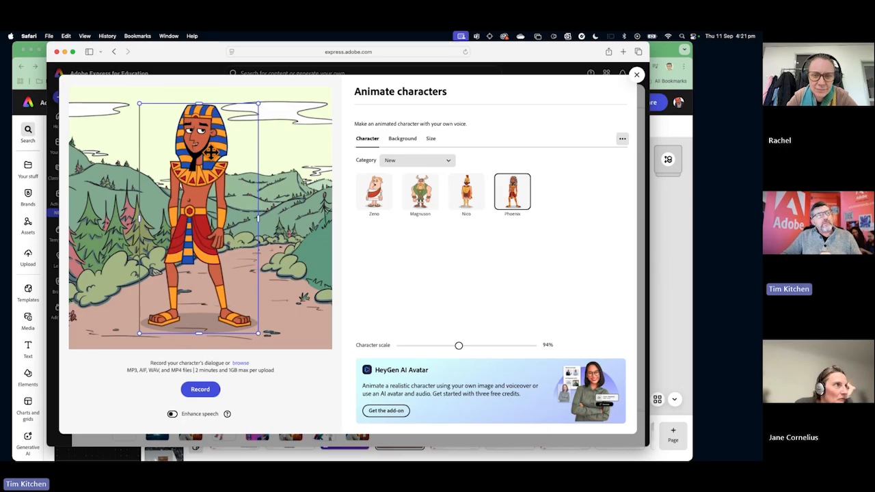
# Set the scene's background to Transparent and its size to YouTube Landscape, 1920 x 1080.
pyautogui.click(401, 140)
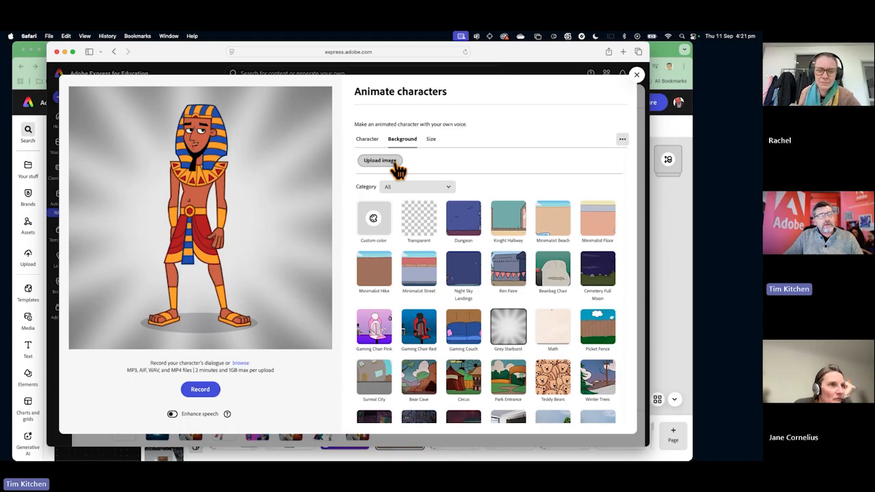
pyautogui.click(420, 232)
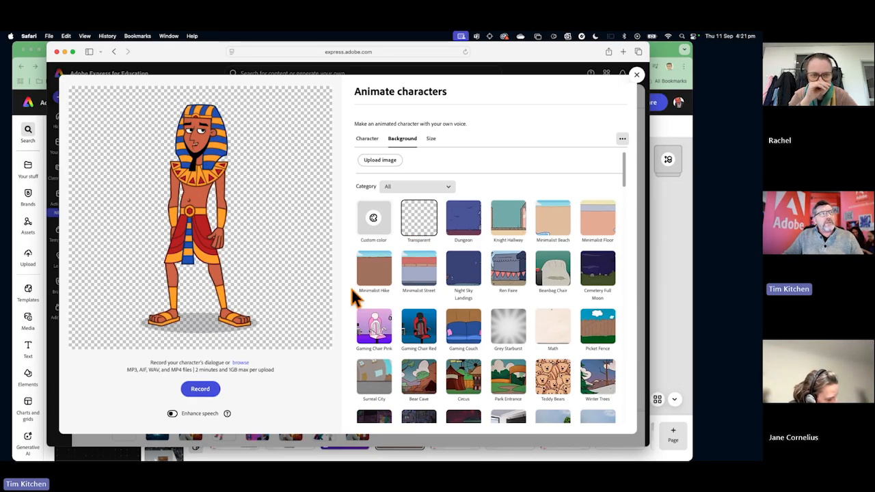
pyautogui.click(431, 140)
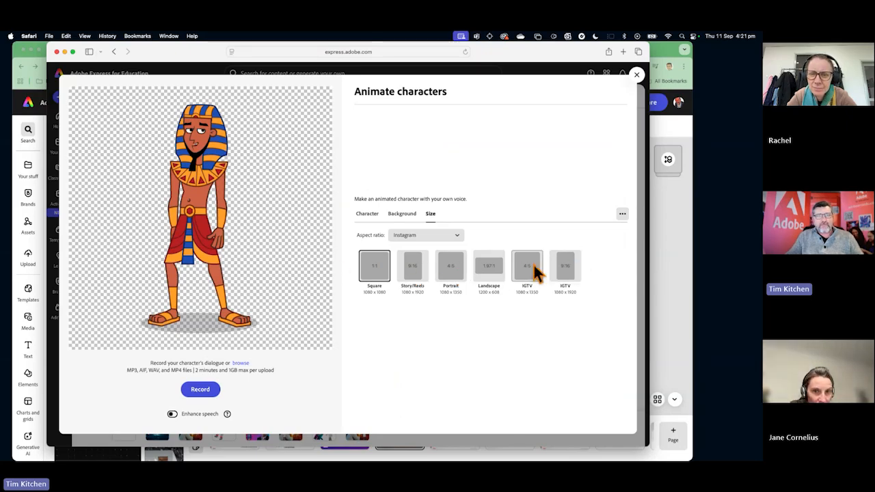
pyautogui.click(458, 237)
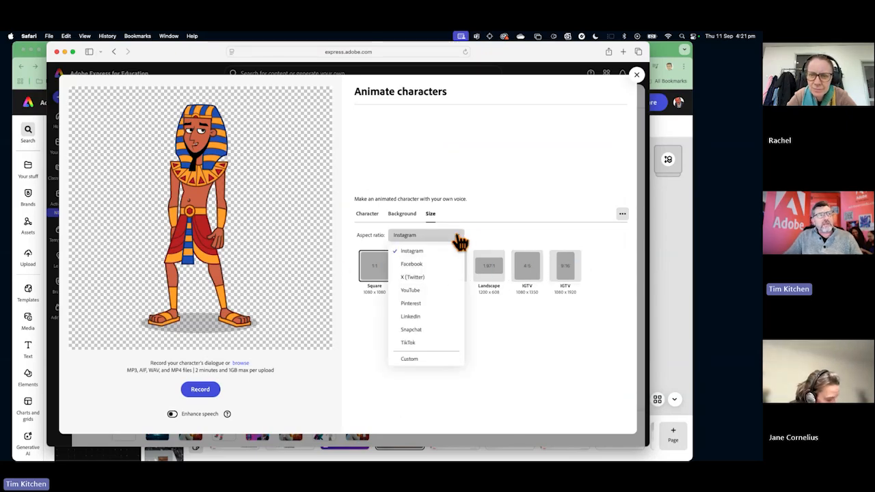
pyautogui.click(410, 290)
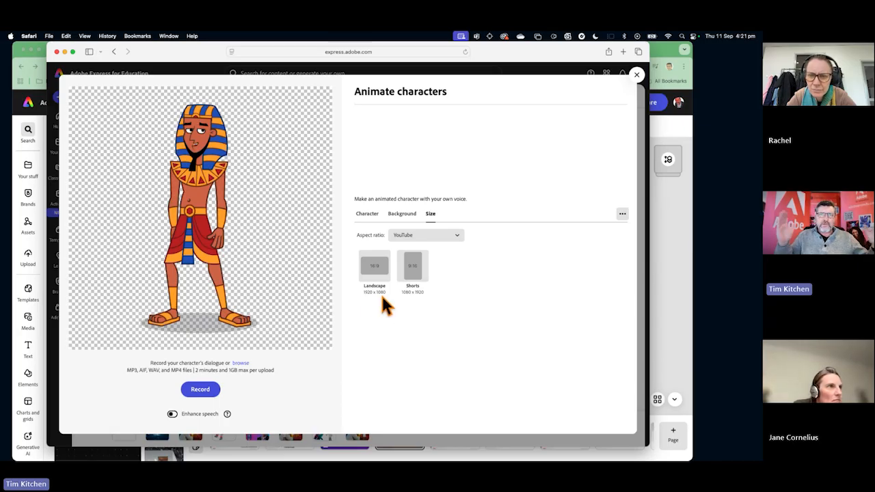
pyautogui.click(375, 276)
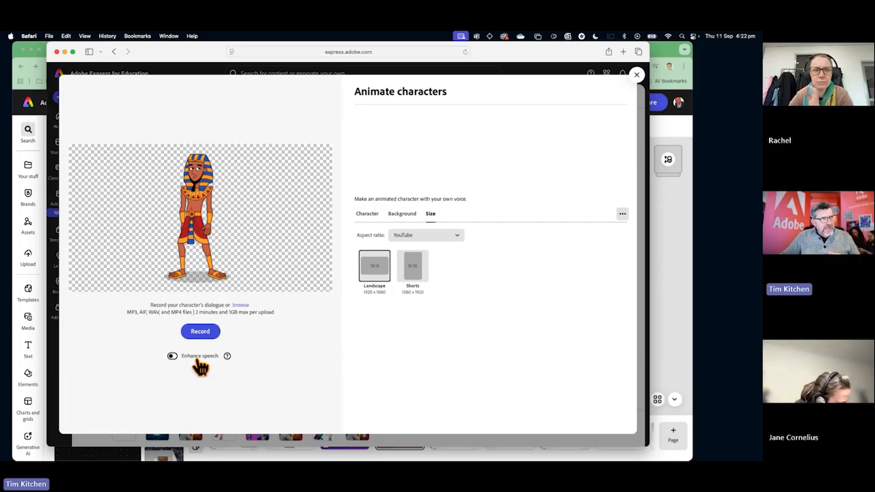
pyautogui.moveTo(185, 455)
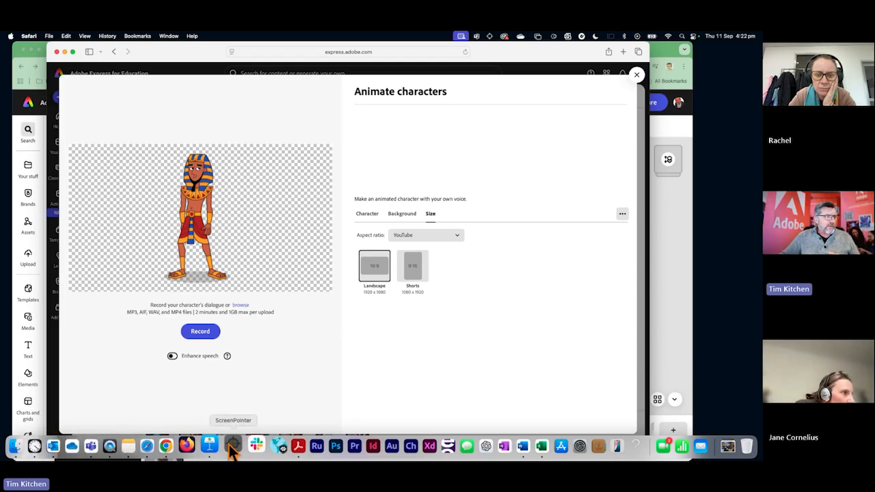
pyautogui.click(256, 446)
pyautogui.press('F1')
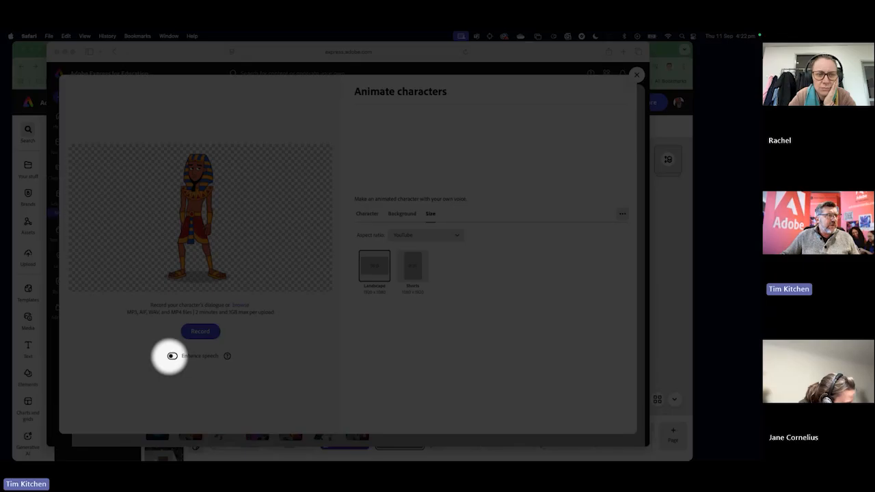
pyautogui.press('F1')
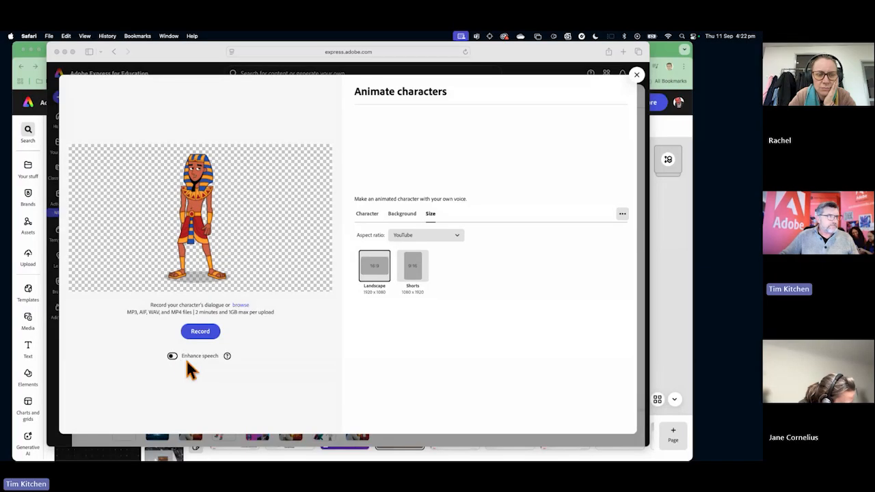
# Turn on Enhance speech and record the character's dialogue, allowing express.adobe.com to use the microphone.
pyautogui.click(173, 357)
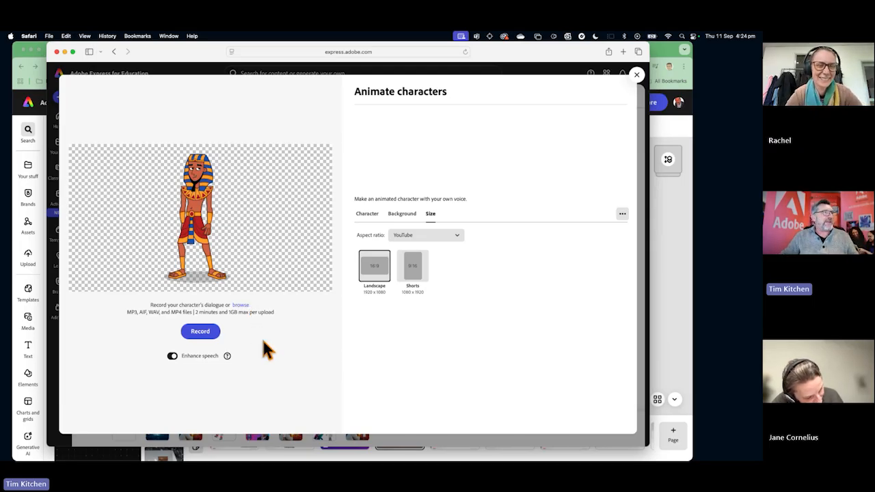
pyautogui.click(198, 332)
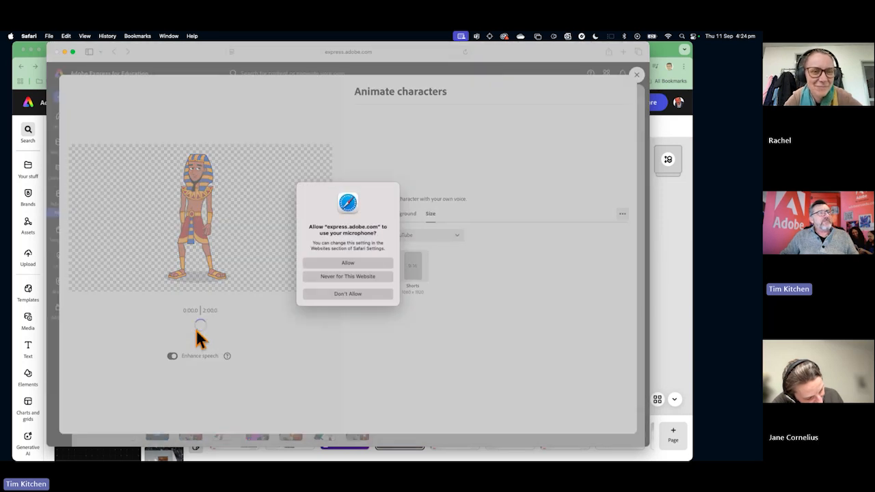
pyautogui.click(345, 265)
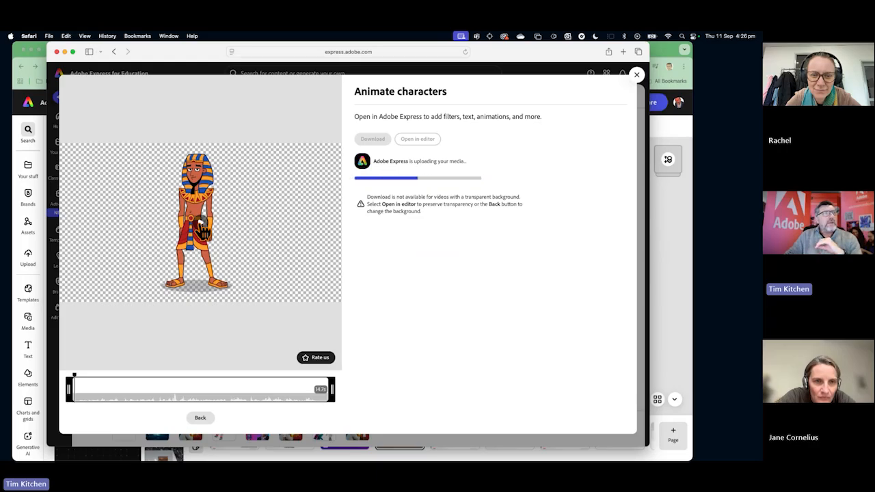
# Trim the start and end of the animated clip to about 14.3 s and open it in the editor.
pyautogui.click(204, 232)
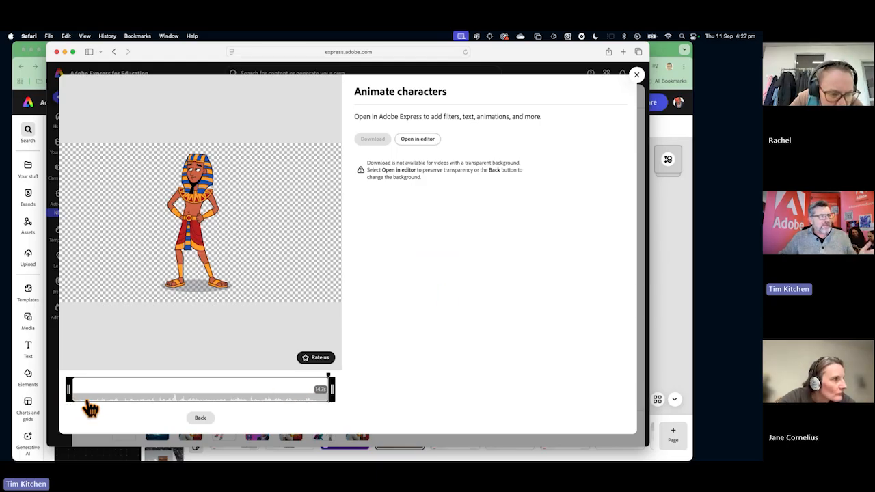
pyautogui.moveTo(69, 388); pyautogui.dragTo(72, 388)
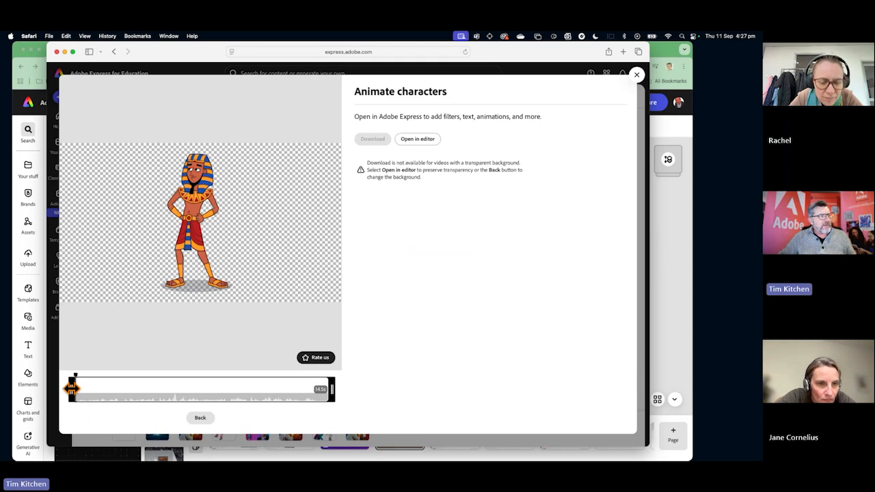
pyautogui.moveTo(334, 389); pyautogui.dragTo(327, 391)
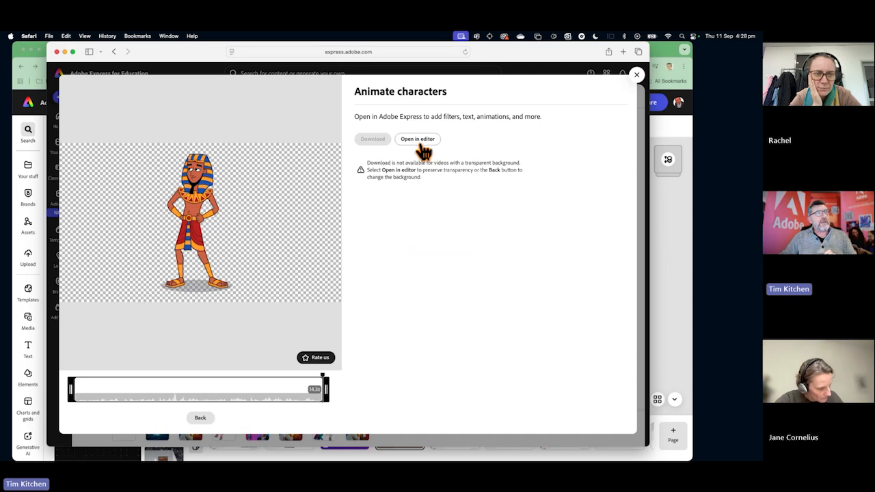
pyautogui.click(416, 139)
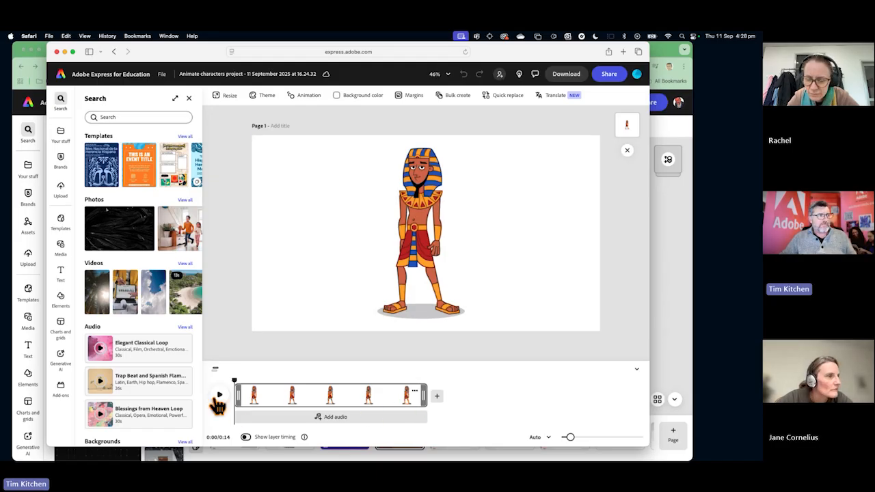
# Play the first few seconds of the character animation, pause it and return the playhead to the start.
pyautogui.press('F1')
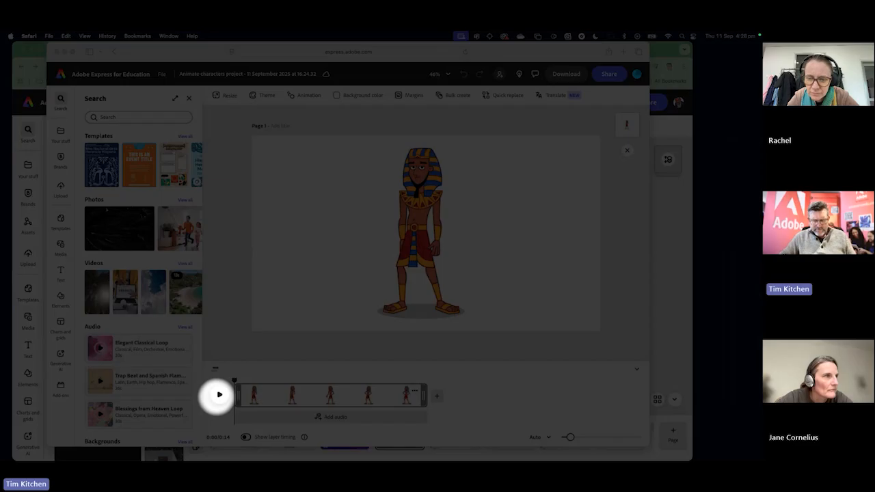
pyautogui.click(219, 394)
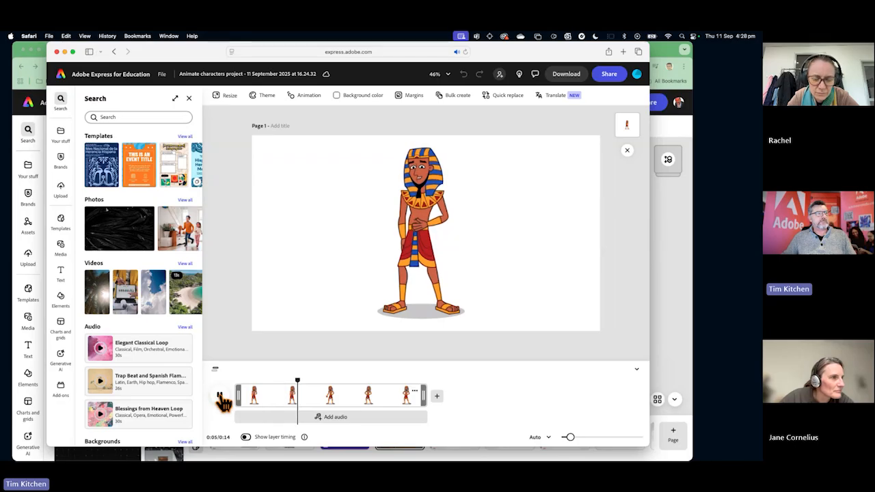
pyautogui.click(219, 394)
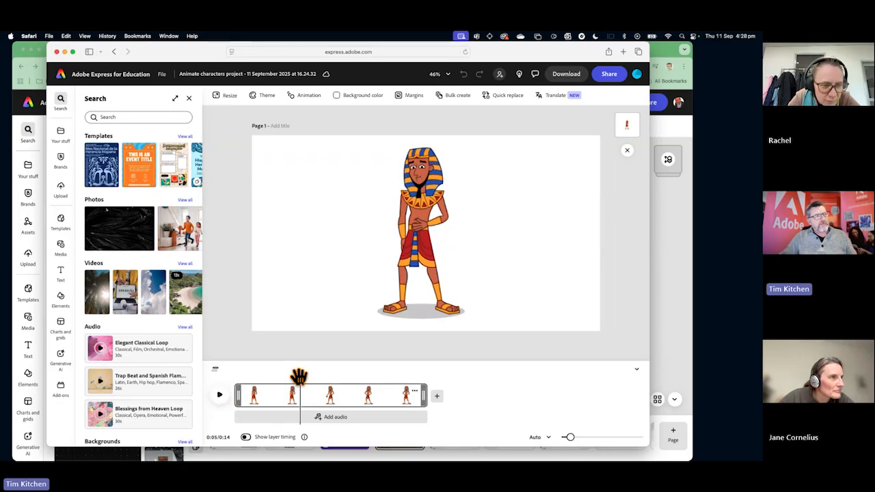
pyautogui.moveTo(299, 376); pyautogui.dragTo(244, 375)
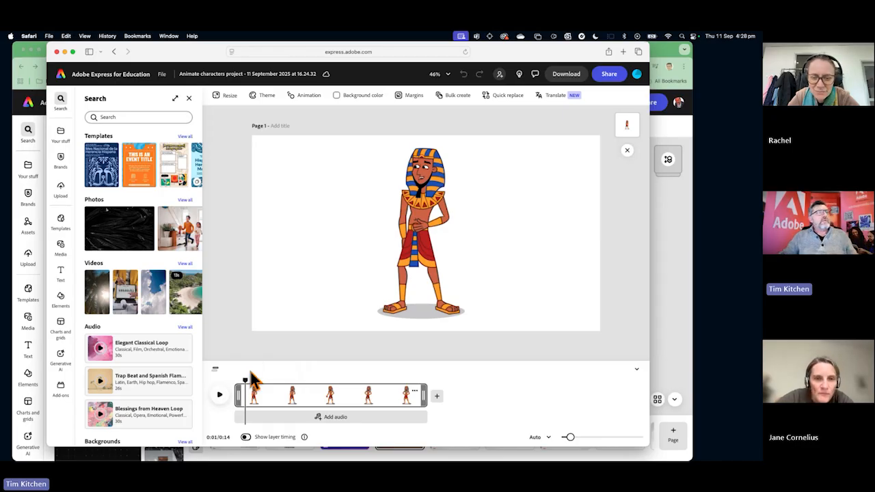
pyautogui.moveTo(245, 380); pyautogui.dragTo(238, 379)
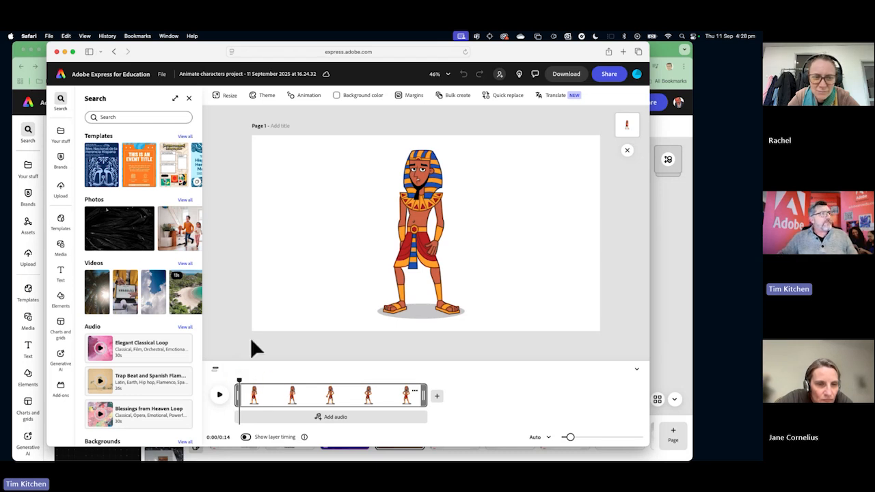
# Move the browser window to the screen's left edge and widen it across the full screen.
pyautogui.press('F1')
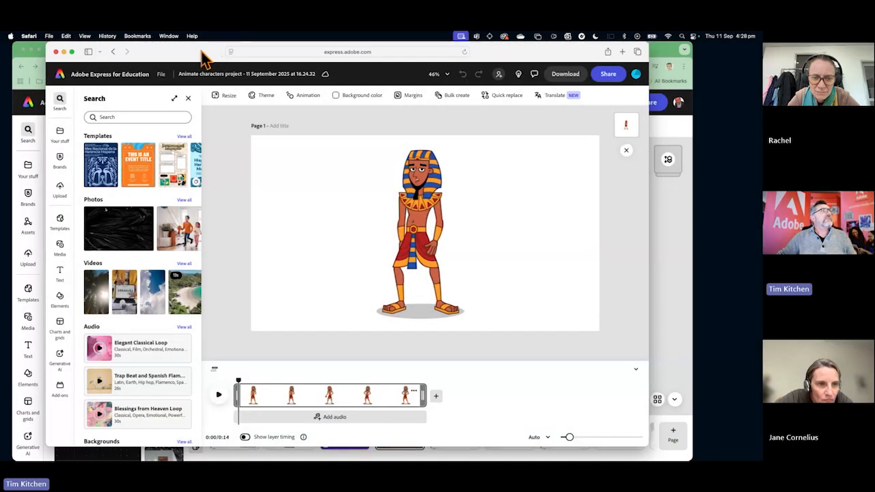
pyautogui.moveTo(205, 59); pyautogui.dragTo(172, 54)
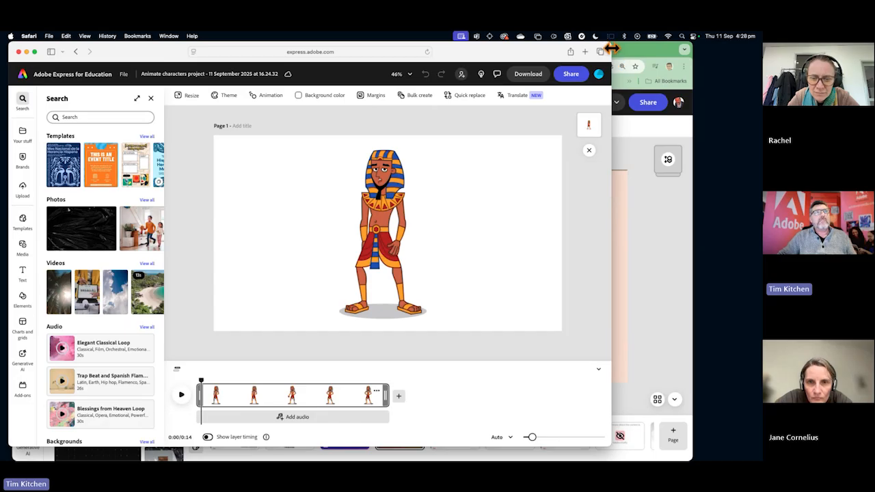
pyautogui.moveTo(610, 48); pyautogui.dragTo(755, 49)
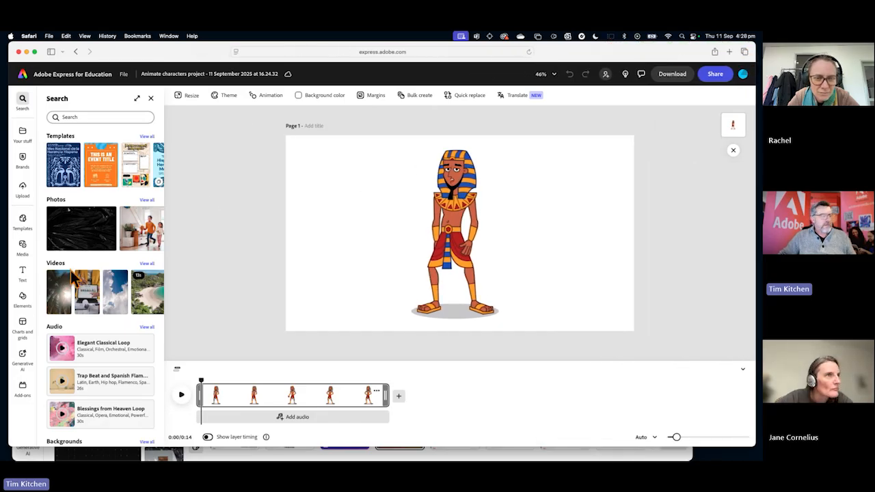
# Browse the Media library's video, audio and photo collections for material to add to the project.
pyautogui.press('F1')
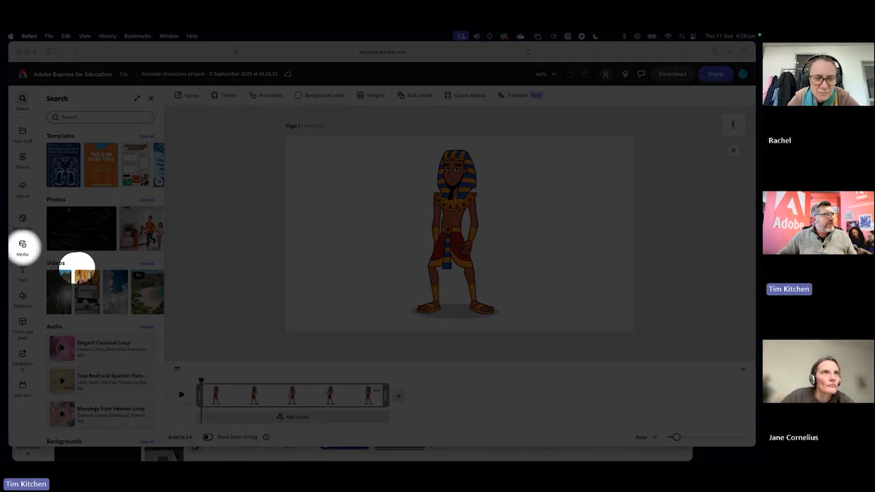
pyautogui.press('F1')
pyautogui.click(23, 247)
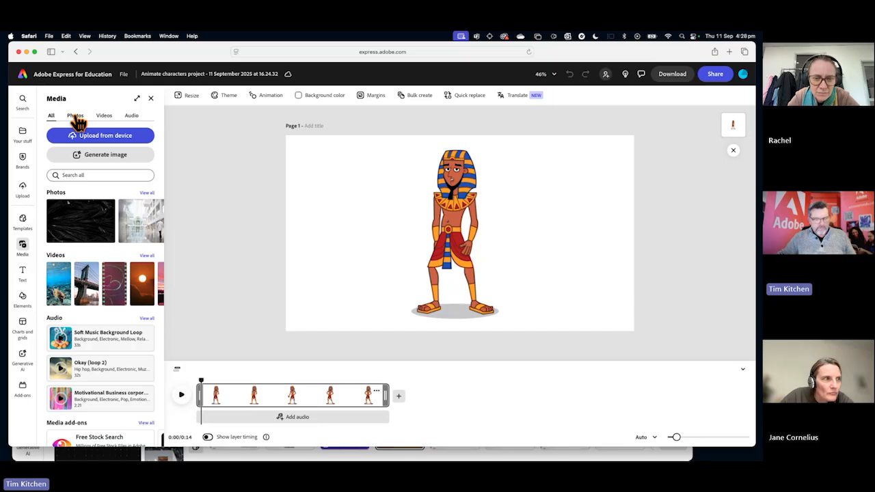
pyautogui.press('F1')
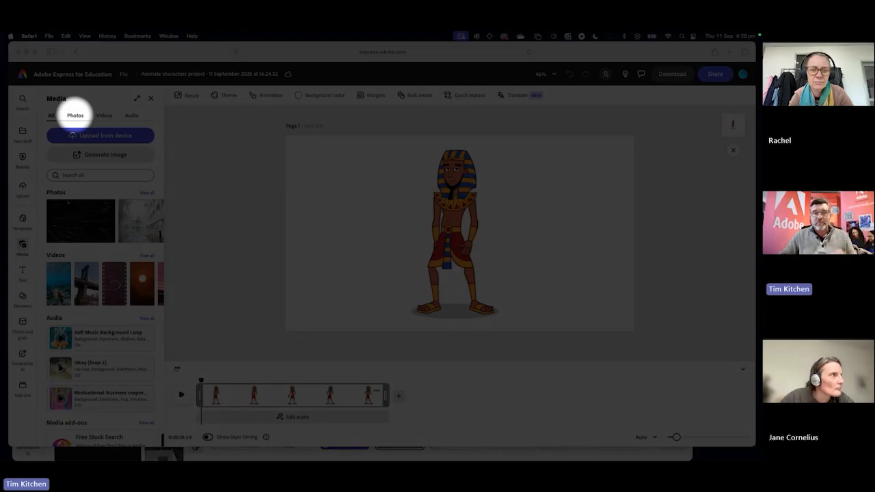
pyautogui.press('F1')
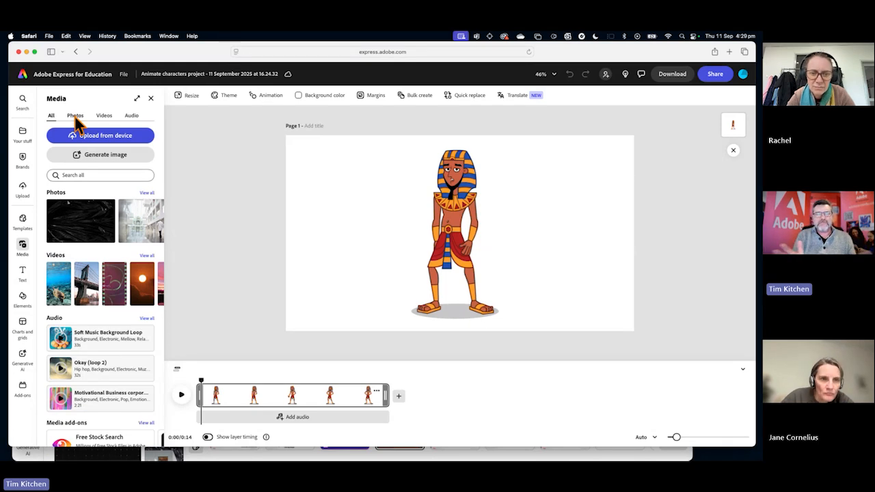
pyautogui.click(105, 116)
pyautogui.click(133, 116)
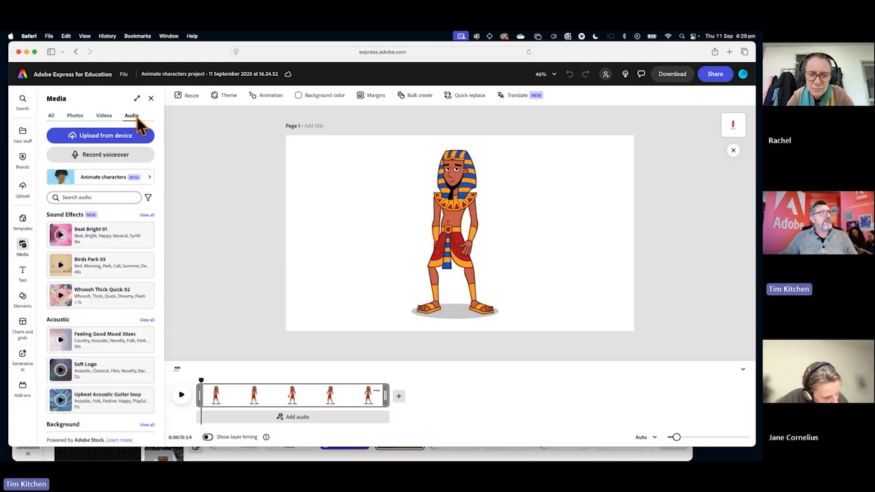
pyautogui.click(76, 118)
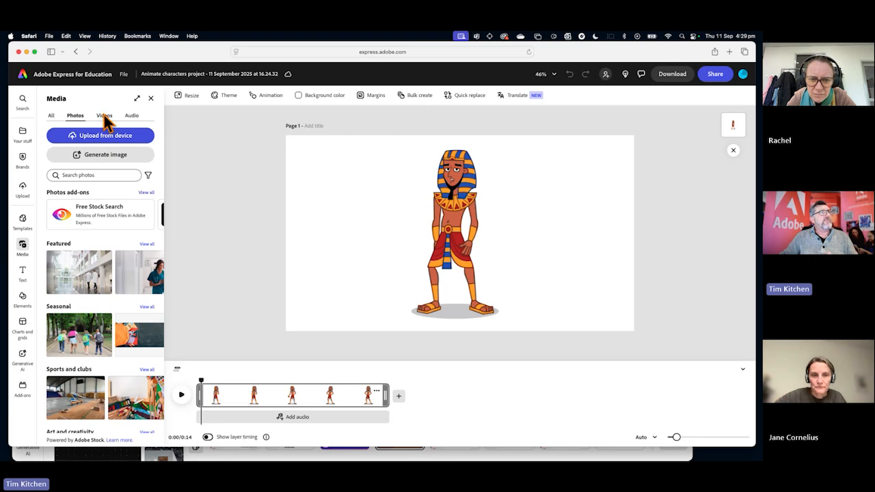
pyautogui.click(103, 115)
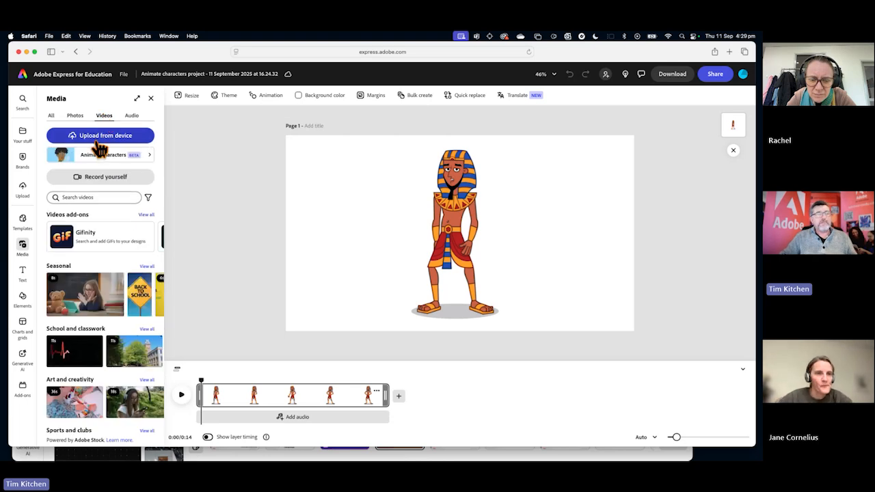
pyautogui.click(131, 115)
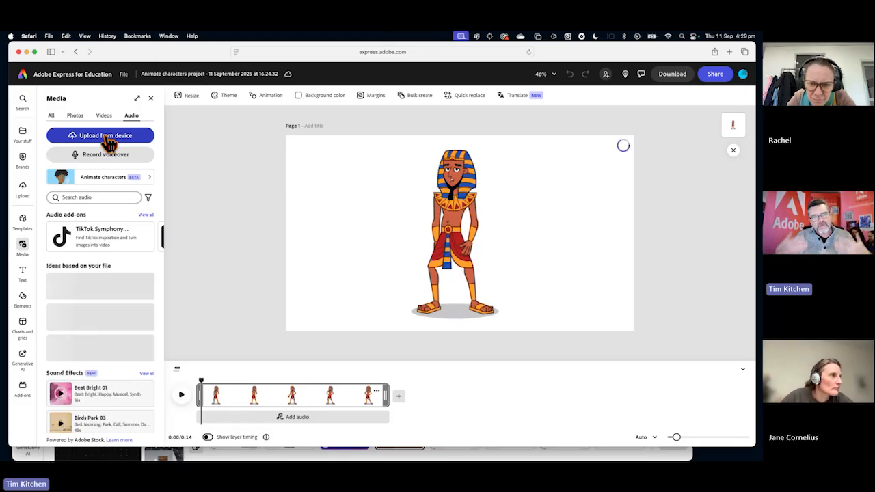
# Search the Media library's video collection for "rain".
pyautogui.click(104, 116)
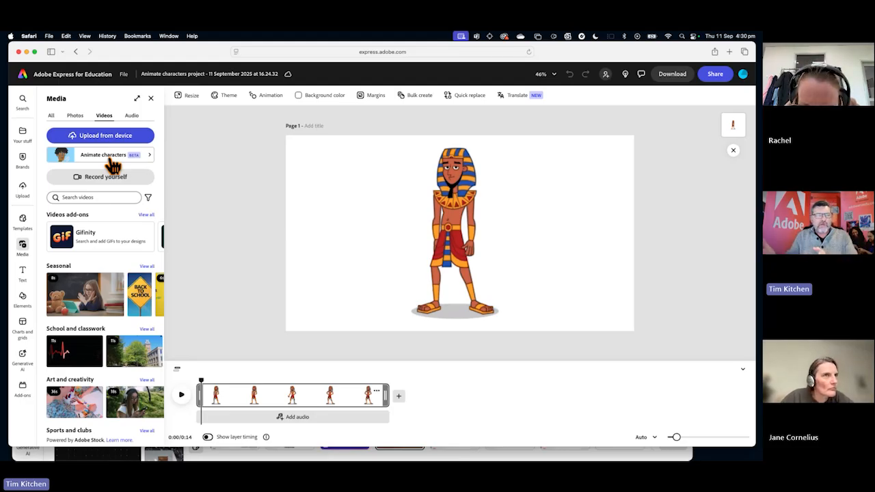
pyautogui.click(101, 197)
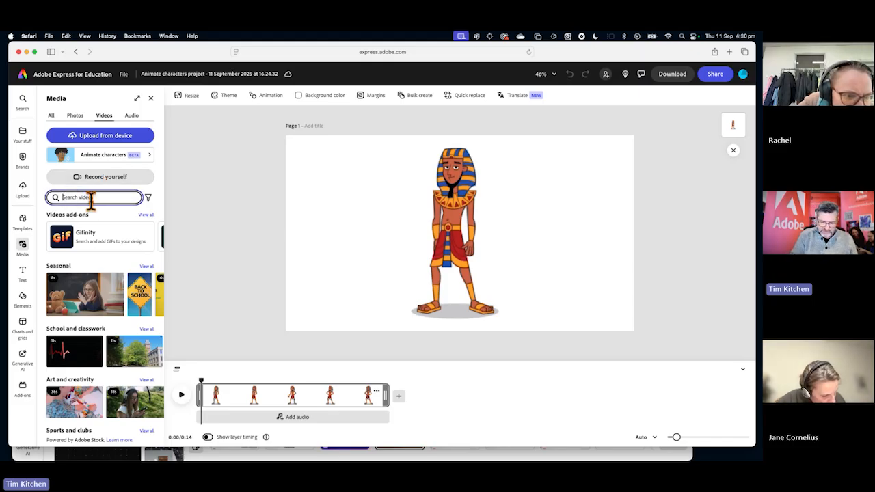
pyautogui.write('t')
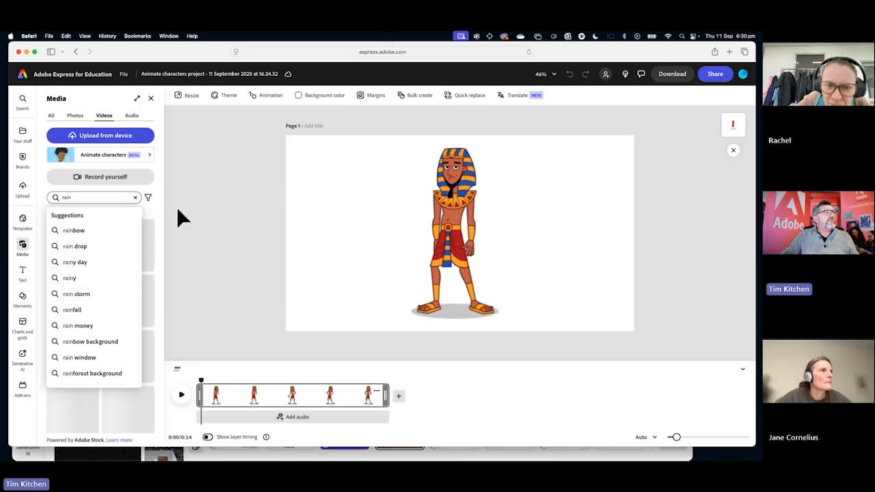
pyautogui.press('Return')
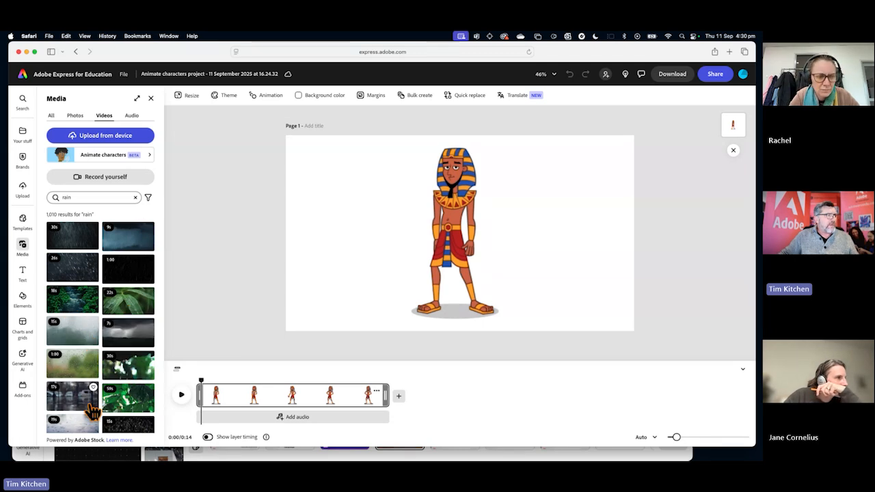
# Add the 26-second dark rain video as a layer on the canvas, filling the page behind the character.
pyautogui.click(73, 272)
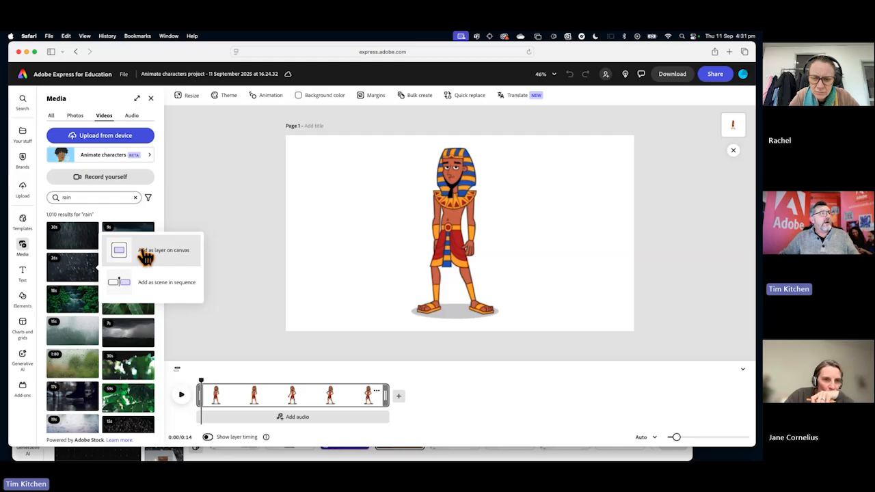
pyautogui.click(155, 256)
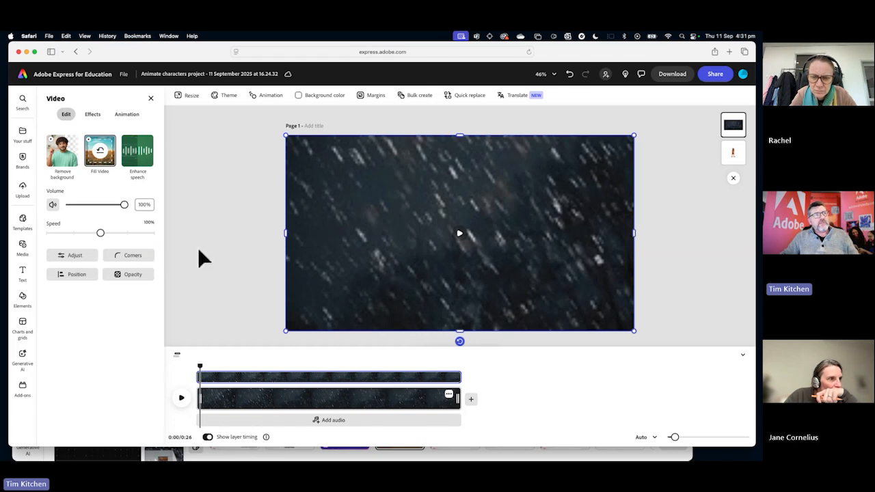
pyautogui.moveTo(631, 330); pyautogui.dragTo(379, 212)
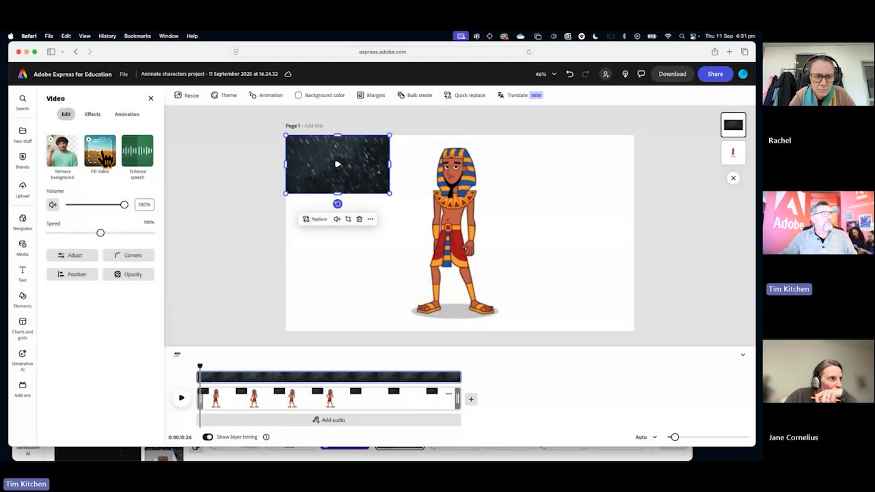
pyautogui.click(101, 153)
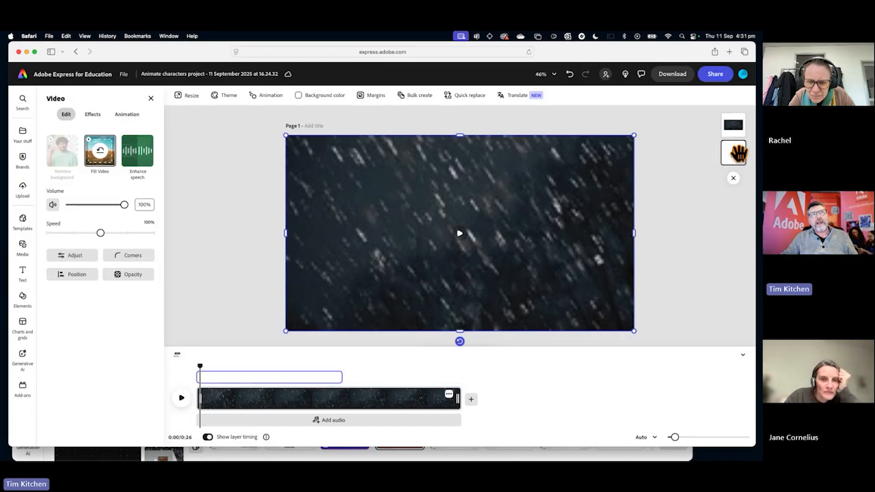
pyautogui.moveTo(736, 153); pyautogui.dragTo(736, 135)
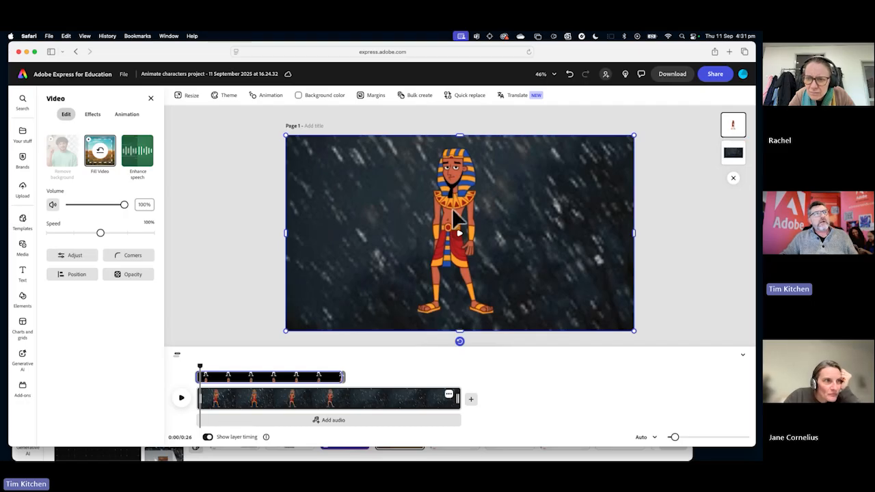
# Shrink the character to about two thirds of the page height and stand it in the page's lower right corner.
pyautogui.moveTo(634, 135); pyautogui.dragTo(507, 207)
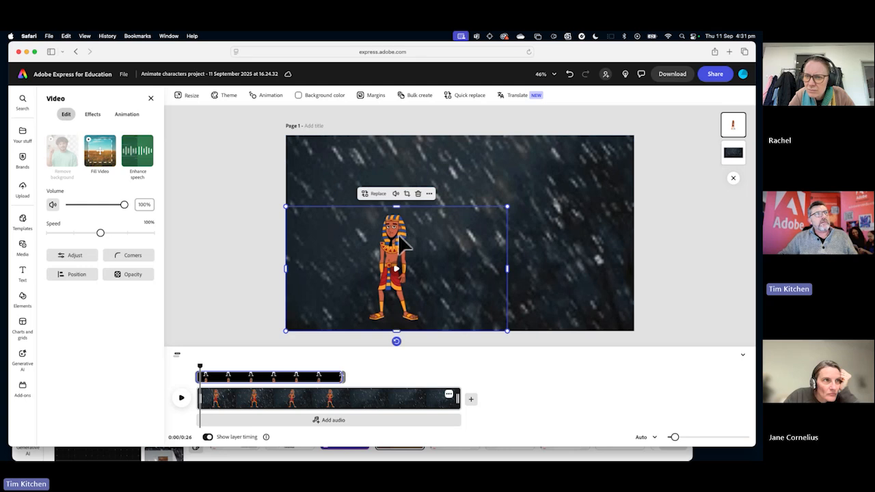
pyautogui.moveTo(398, 233); pyautogui.dragTo(554, 250)
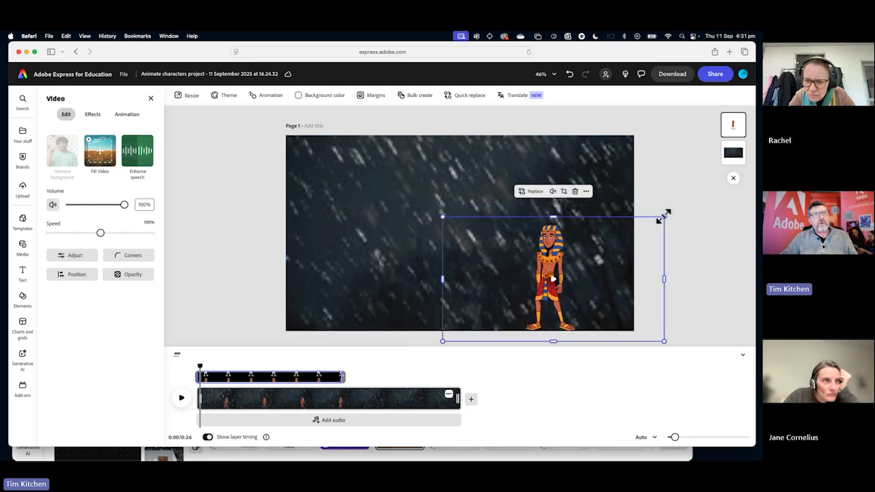
pyautogui.moveTo(663, 214); pyautogui.dragTo(673, 213)
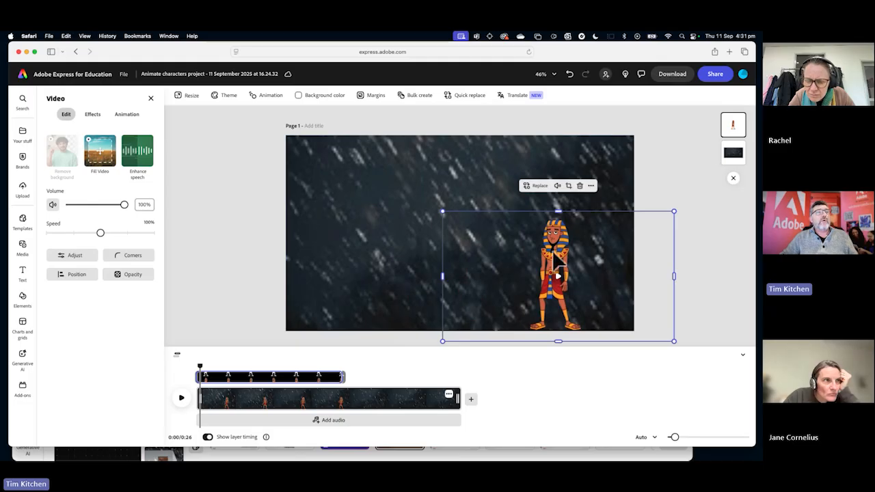
pyautogui.moveTo(556, 274); pyautogui.dragTo(550, 248)
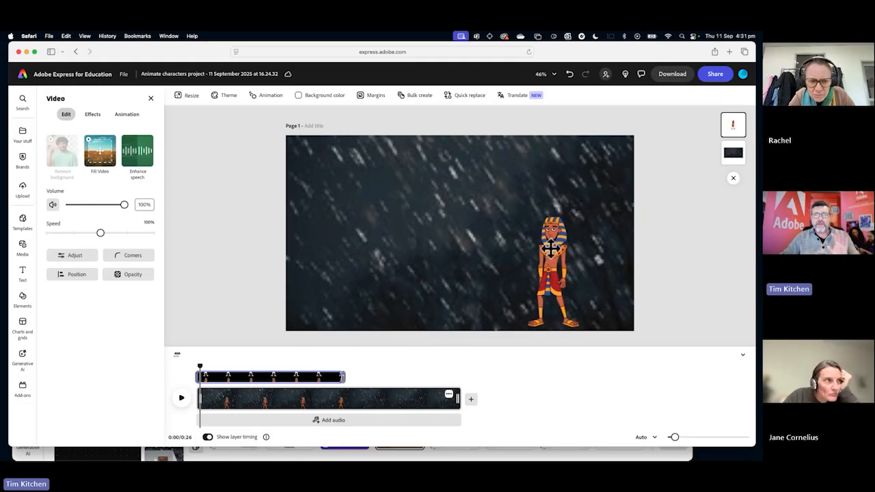
pyautogui.moveTo(550, 249); pyautogui.dragTo(572, 253)
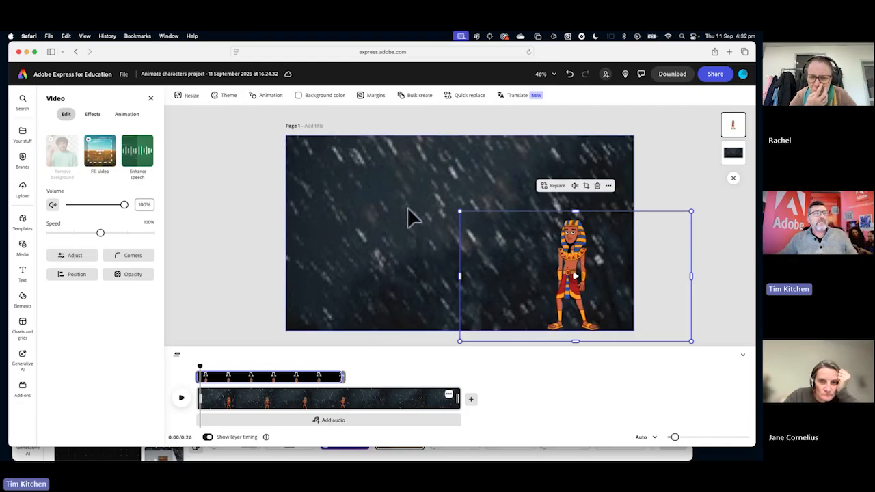
pyautogui.moveTo(459, 209); pyautogui.dragTo(456, 207)
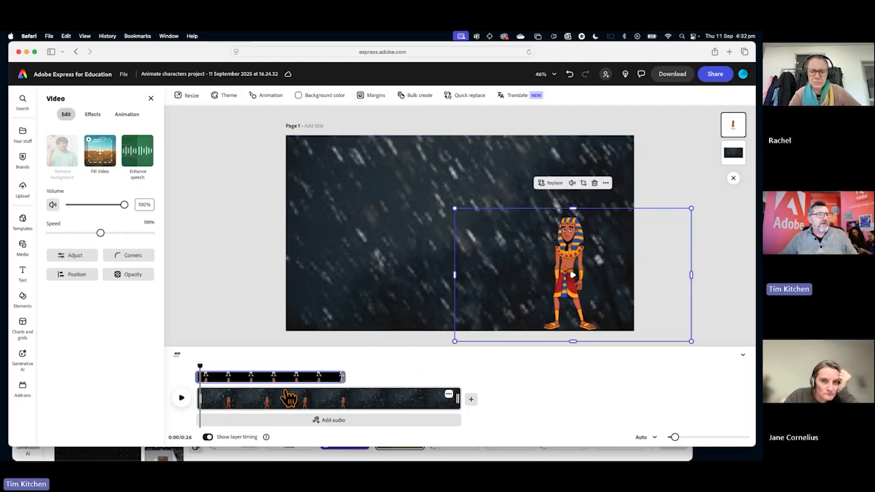
# Play the first second or so of the rain scene, return the playhead to the start and replay it briefly.
pyautogui.click(182, 399)
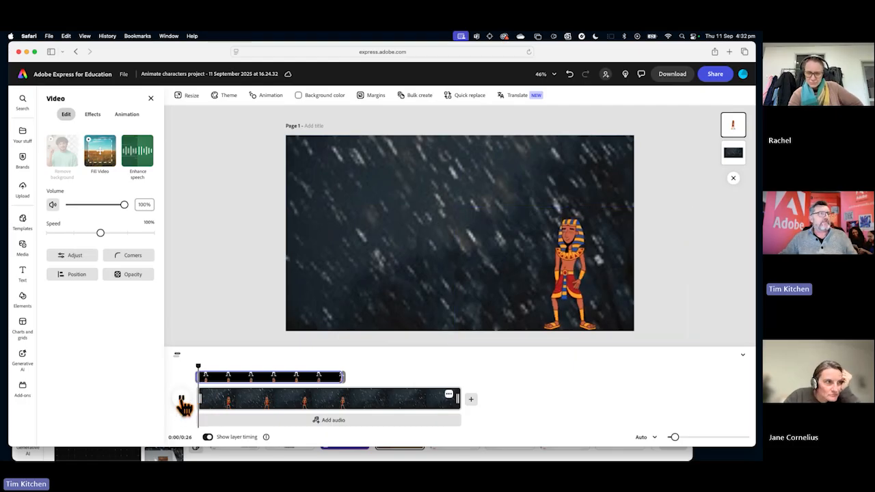
pyautogui.click(379, 269)
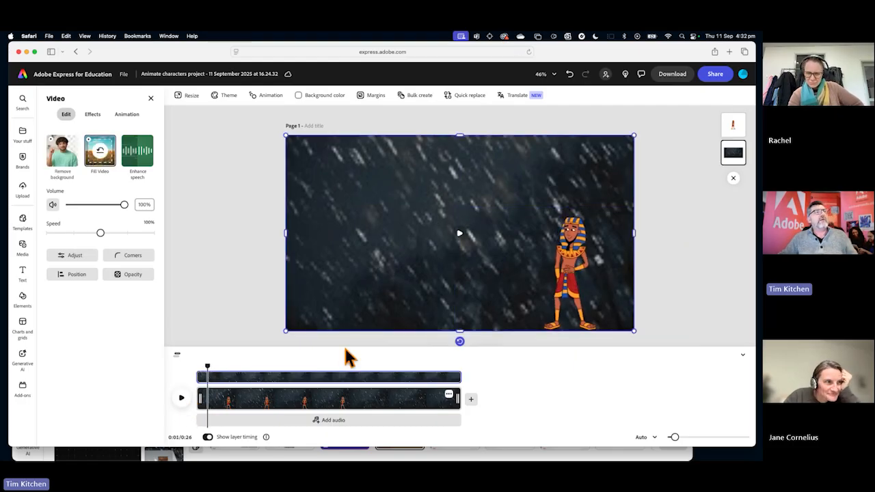
pyautogui.moveTo(208, 378); pyautogui.dragTo(195, 361)
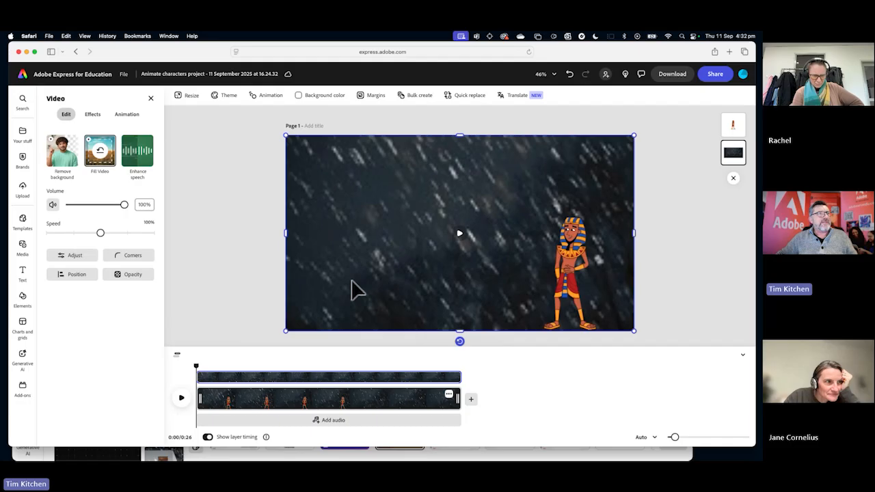
pyautogui.click(181, 399)
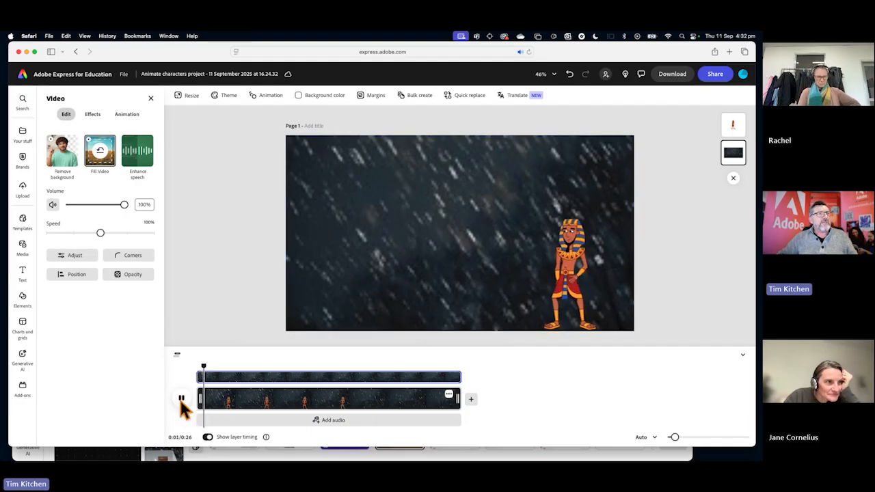
pyautogui.click(181, 399)
# Replace the rain background with the 9-second storm cloud video, added as a layer on the canvas behind the character.
pyautogui.press('Delete')
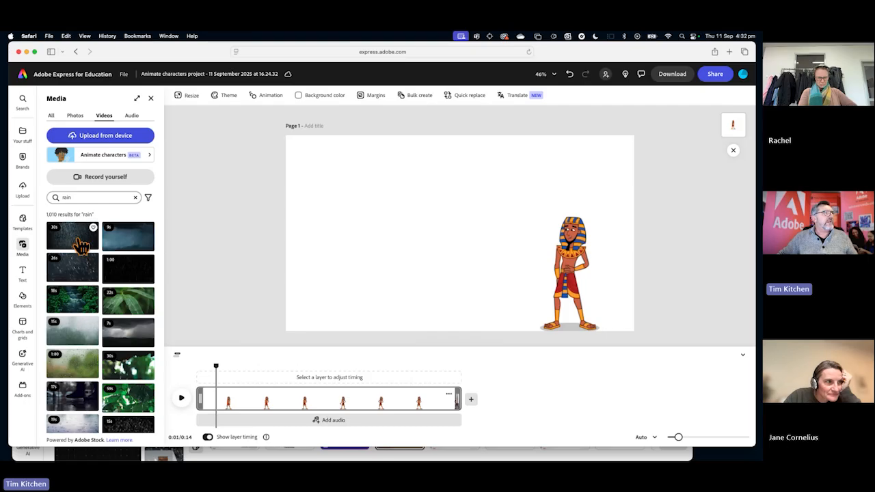
pyautogui.click(140, 250)
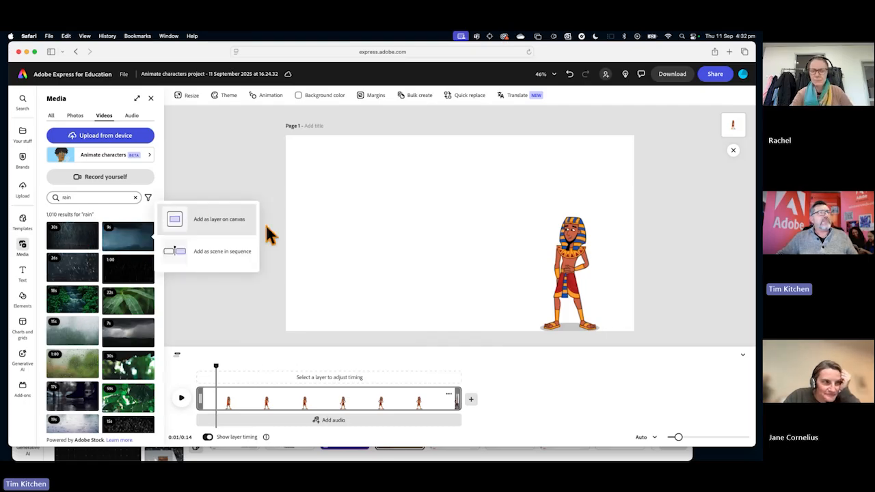
pyautogui.click(200, 228)
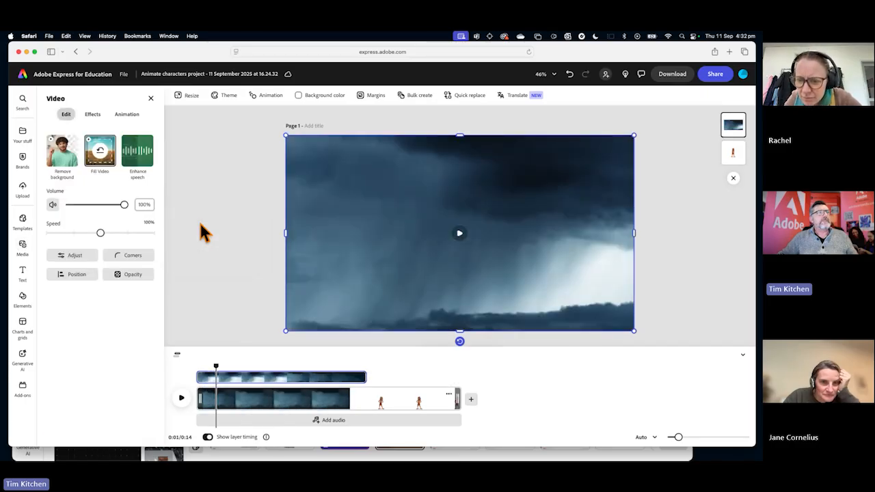
pyautogui.moveTo(732, 153); pyautogui.dragTo(733, 125)
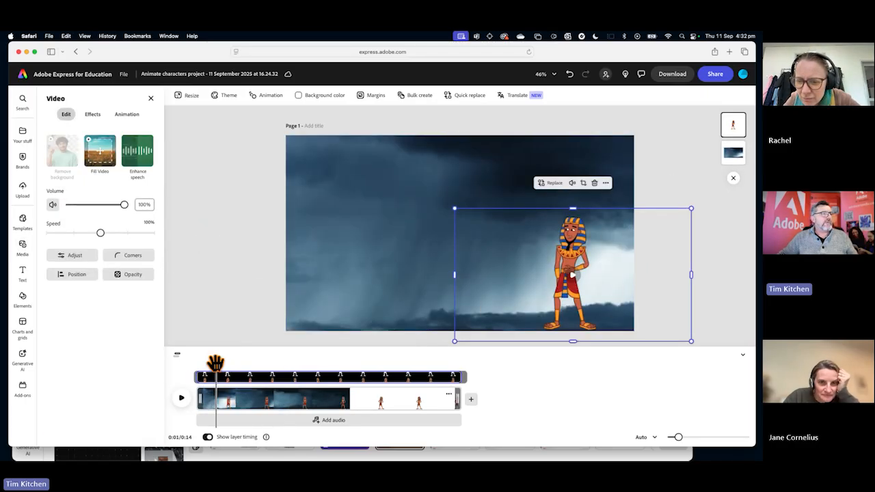
# Play the storm scene from start to end and move the playhead back to about 7 s.
pyautogui.moveTo(216, 363); pyautogui.dragTo(196, 361)
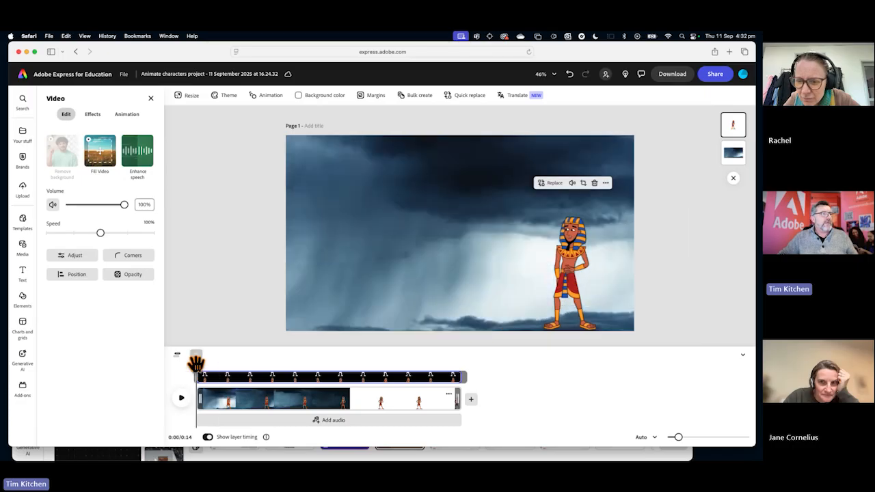
pyautogui.click(185, 403)
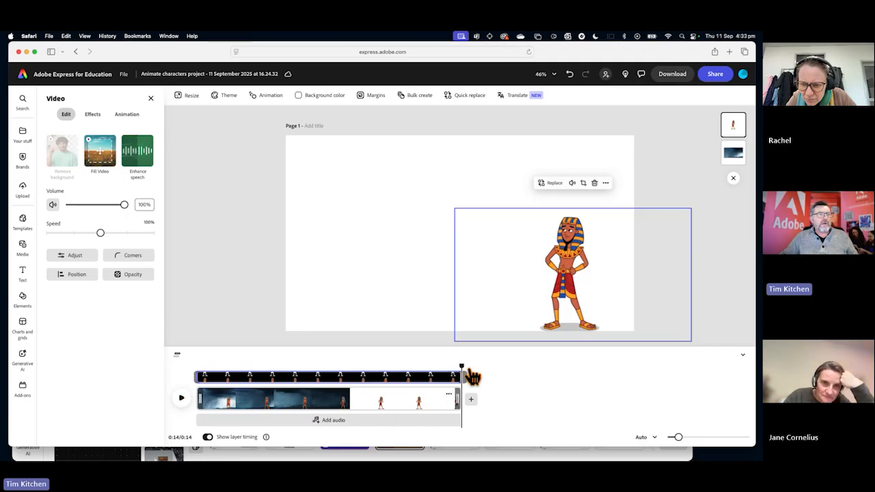
pyautogui.click(325, 375)
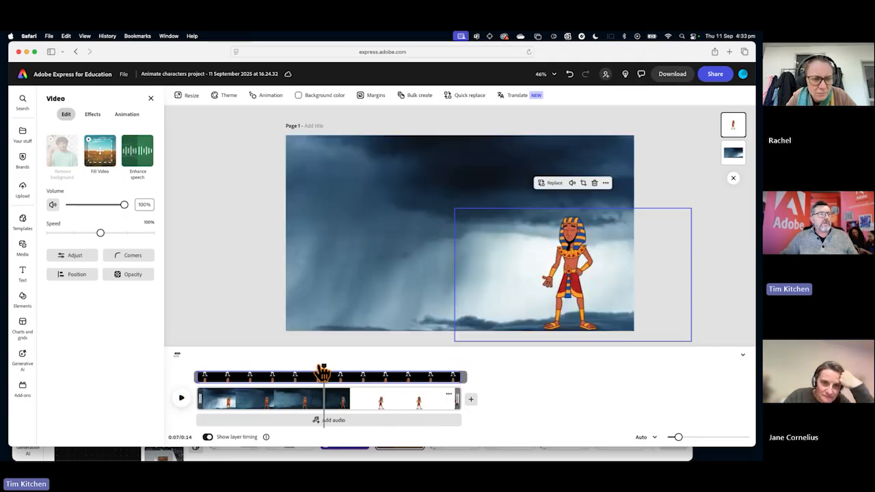
pyautogui.moveTo(322, 373)
pyautogui.mouseDown()
pyautogui.moveTo(348, 353)
pyautogui.moveTo(408, 362)
pyautogui.moveTo(340, 359)
pyautogui.moveTo(324, 377)
pyautogui.mouseUp()
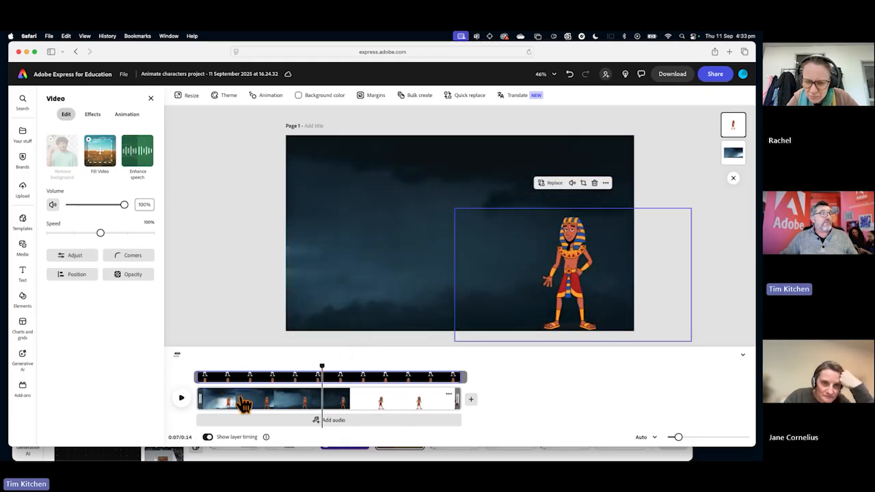
# Select the storm background video and move the playhead to the end of its layer at 9 s.
pyautogui.click(351, 281)
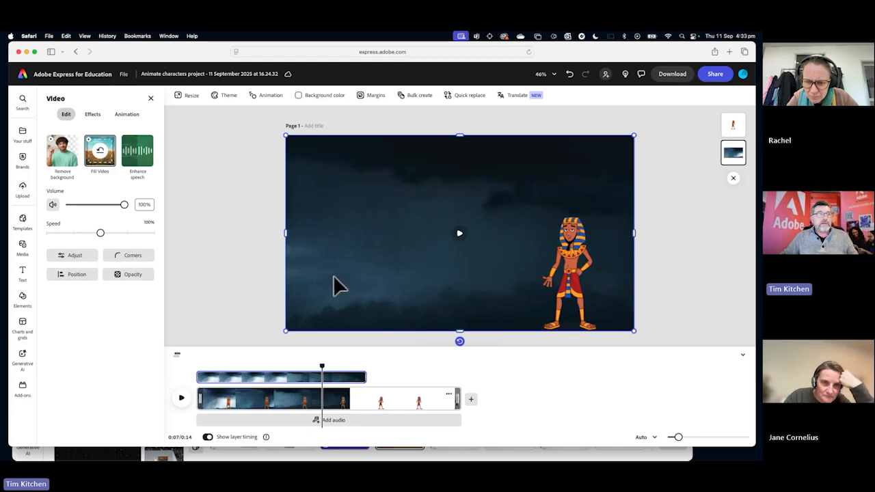
pyautogui.click(321, 369)
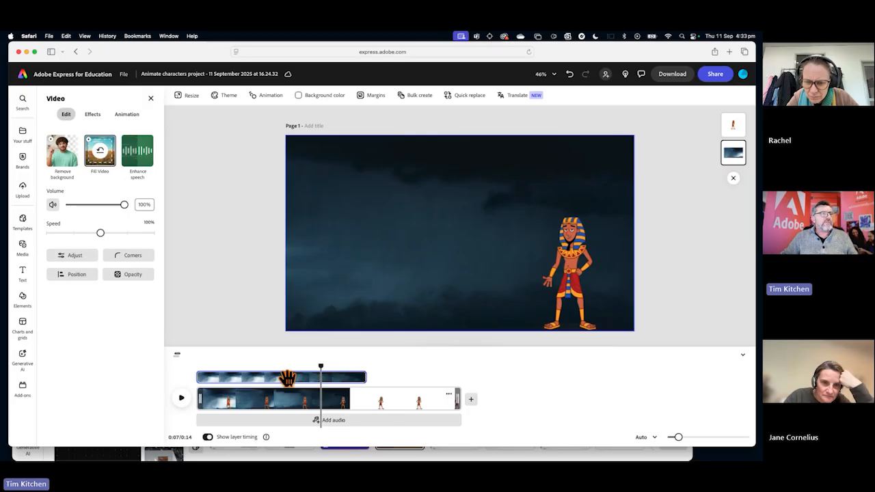
pyautogui.click(306, 289)
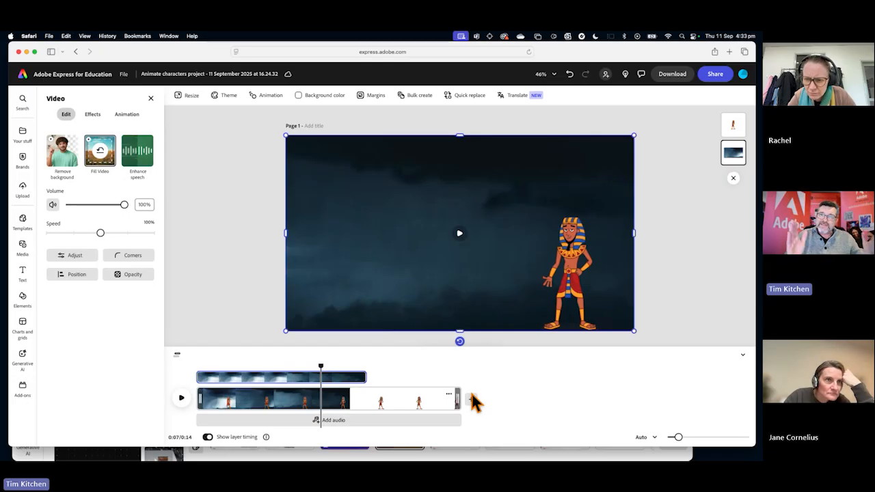
pyautogui.moveTo(365, 378)
pyautogui.mouseDown()
pyautogui.moveTo(400, 382)
pyautogui.moveTo(332, 376)
pyautogui.moveTo(365, 377)
pyautogui.mouseUp()
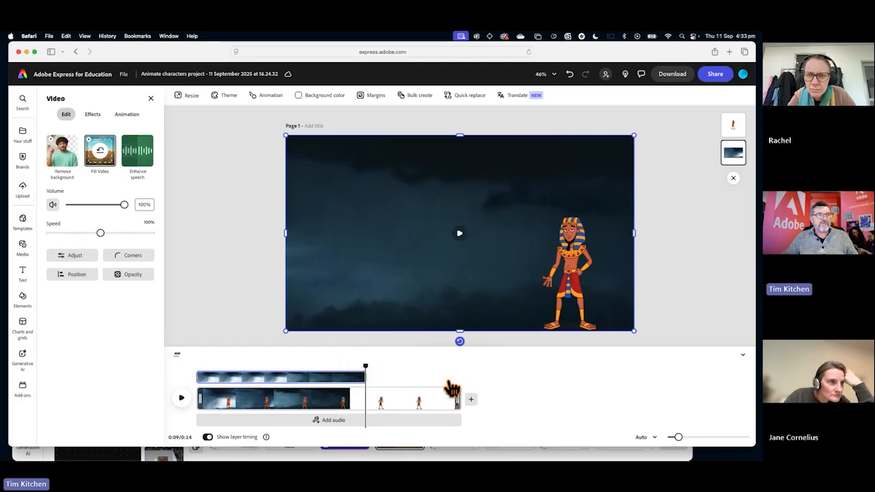
pyautogui.rightClick(307, 375)
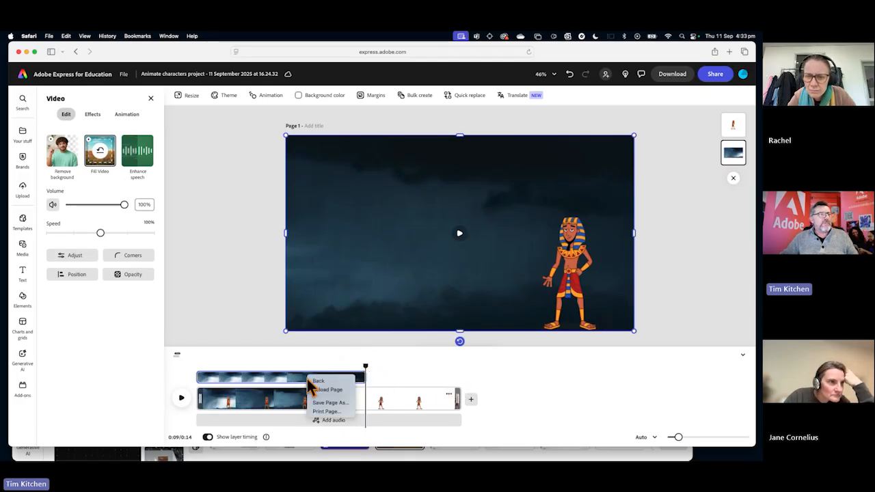
pyautogui.click(293, 383)
pyautogui.click(323, 375)
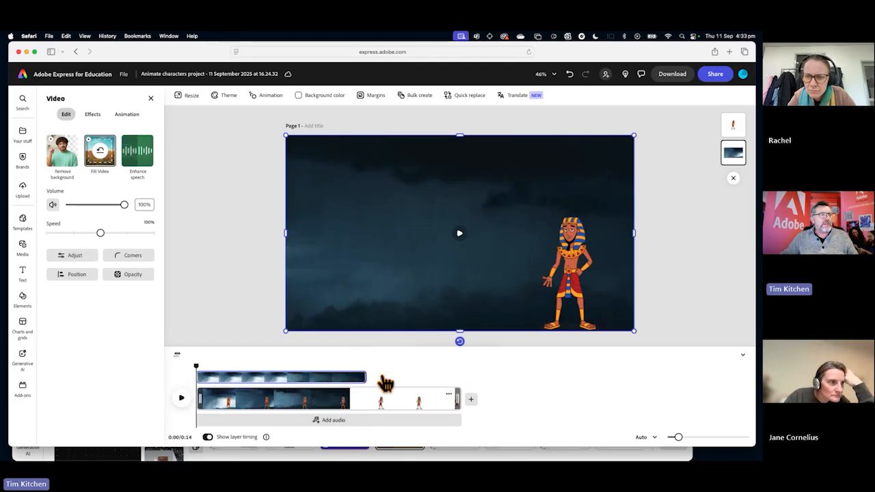
pyautogui.click(412, 380)
pyautogui.click(340, 378)
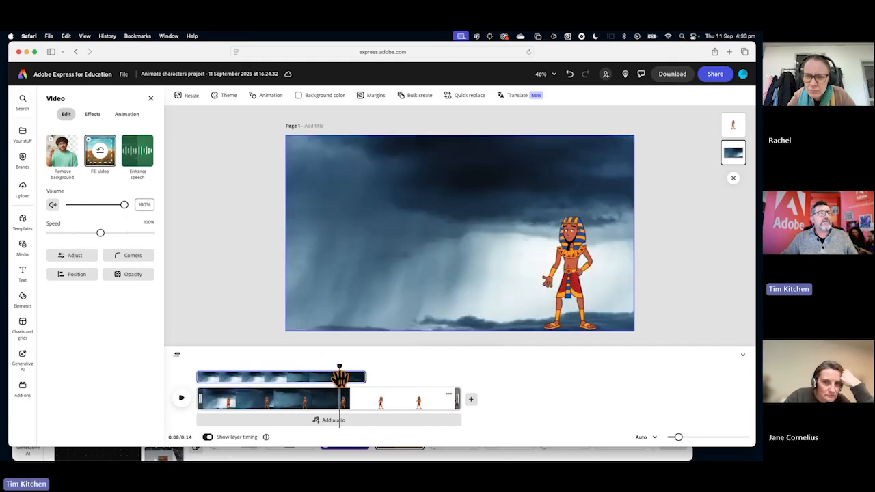
# Duplicate the storm background video on the canvas, try to move the copy, and undo the duplication.
pyautogui.rightClick(364, 272)
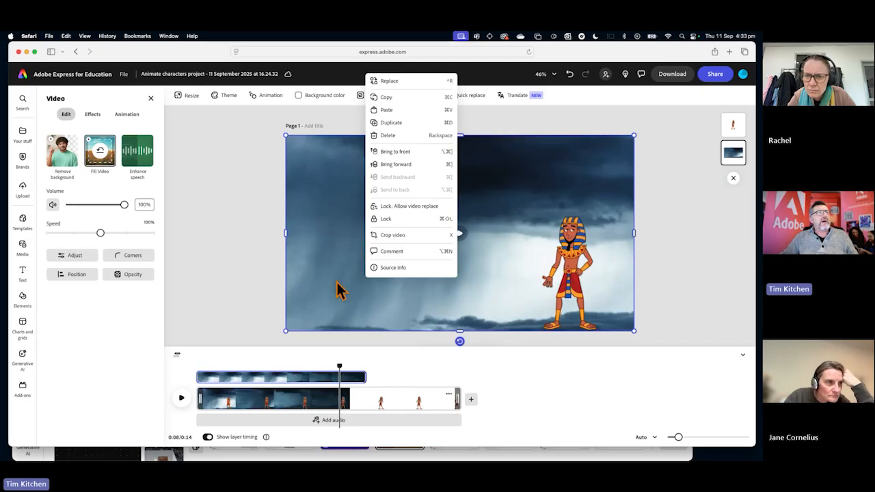
pyautogui.click(404, 123)
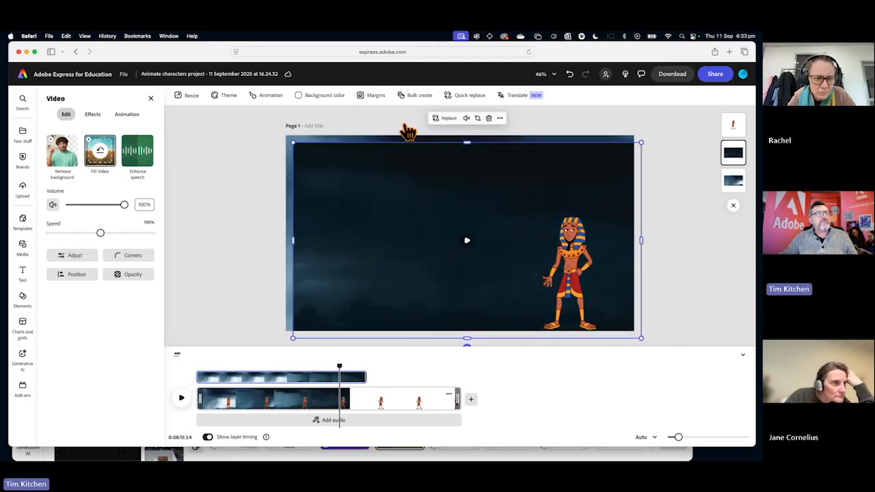
pyautogui.moveTo(365, 260); pyautogui.dragTo(425, 265)
pyautogui.press('super+z')
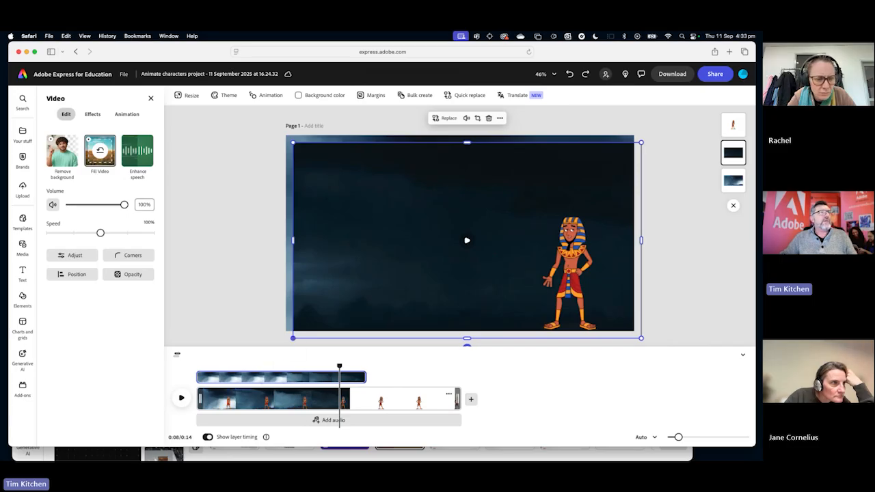
pyautogui.press('super+z')
# Reselect the storm background video, try to adjust the end of its layer, and return the playhead to the start.
pyautogui.click(238, 367)
pyautogui.click(253, 402)
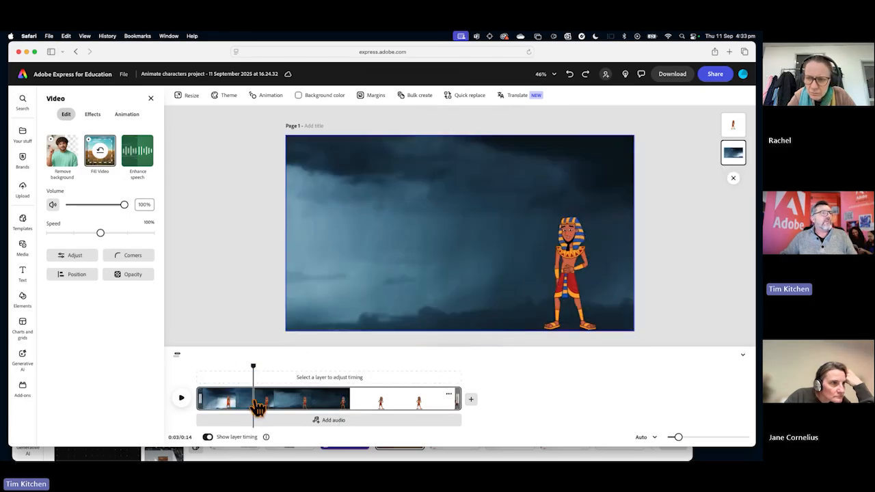
pyautogui.click(293, 284)
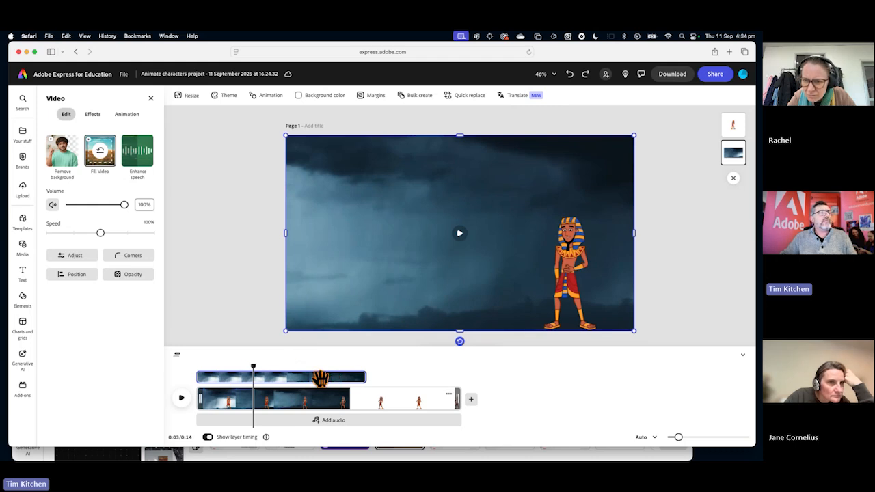
pyautogui.moveTo(231, 399); pyautogui.dragTo(217, 396)
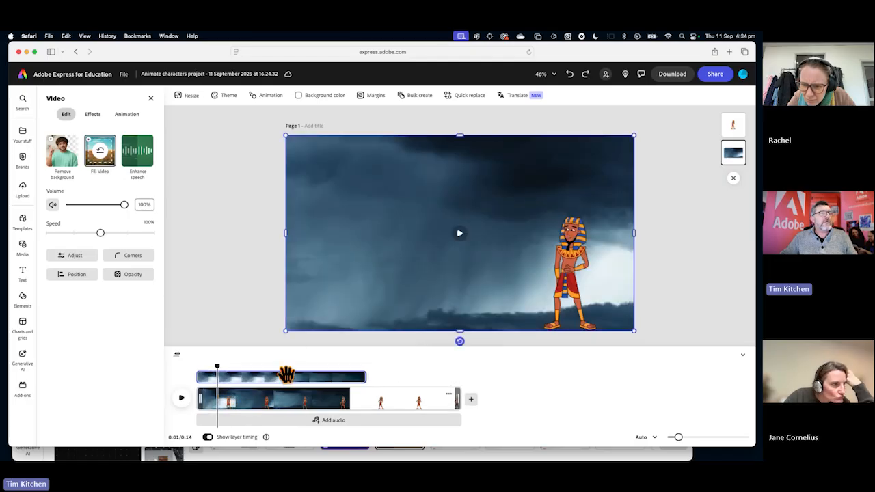
pyautogui.moveTo(362, 376)
pyautogui.mouseDown()
pyautogui.moveTo(390, 385)
pyautogui.moveTo(345, 376)
pyautogui.mouseUp()
pyautogui.rightClick(352, 374)
pyautogui.click(330, 371)
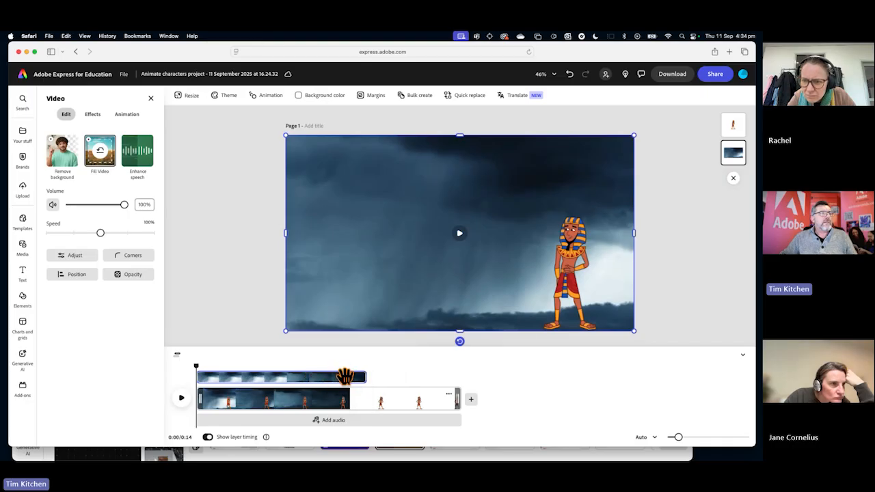
# Duplicate the whole storm scene in the timeline and undo the duplication.
pyautogui.click(449, 395)
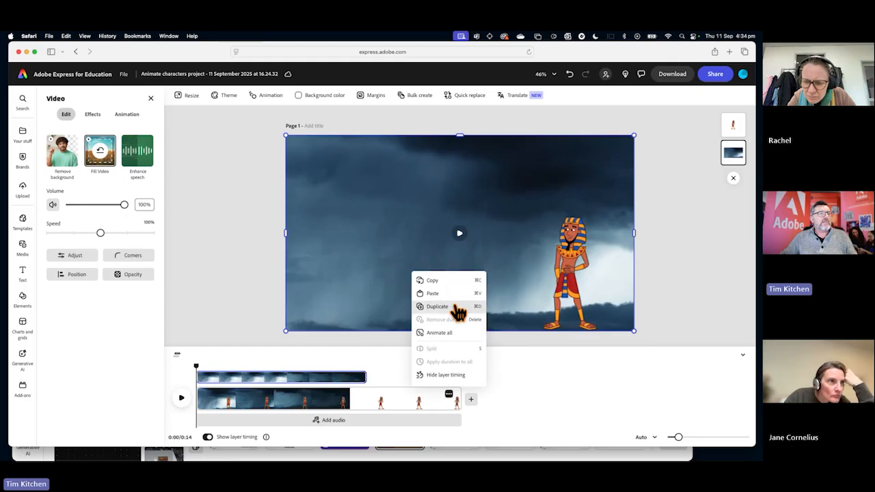
pyautogui.click(446, 307)
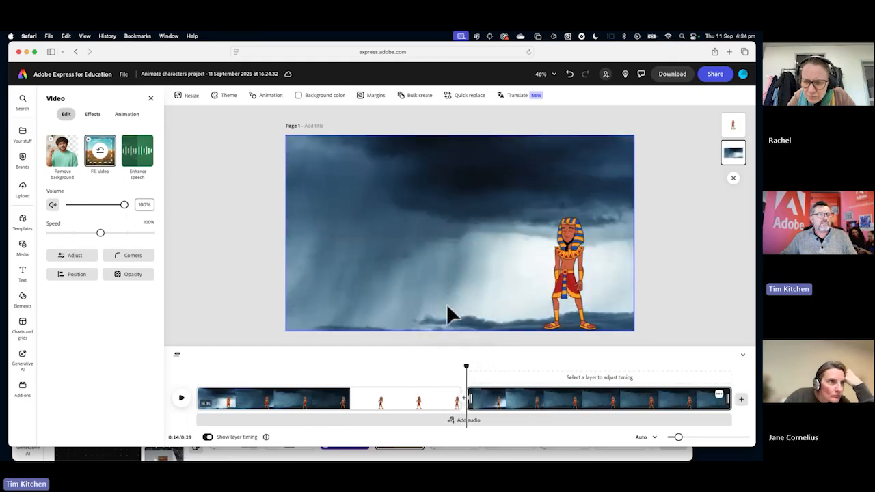
pyautogui.press('super+z')
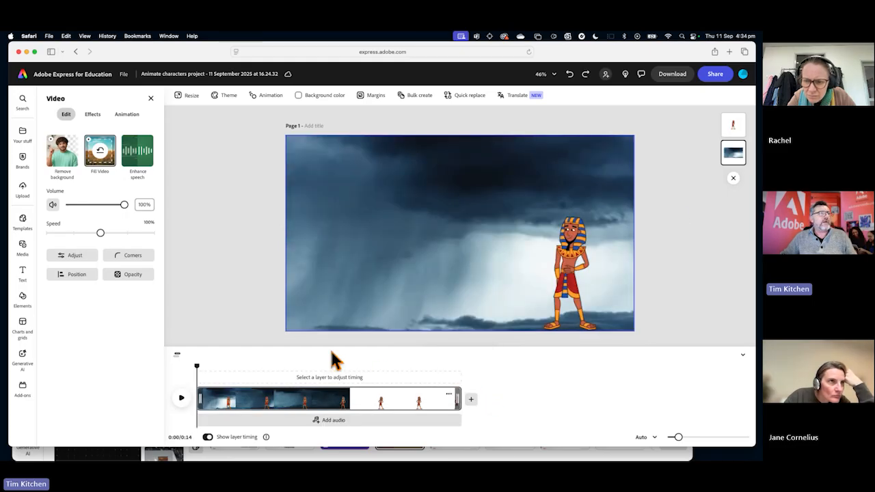
# Replace the storm background with the 30-second rain video as a layer on the canvas, placed behind the character.
pyautogui.click(372, 222)
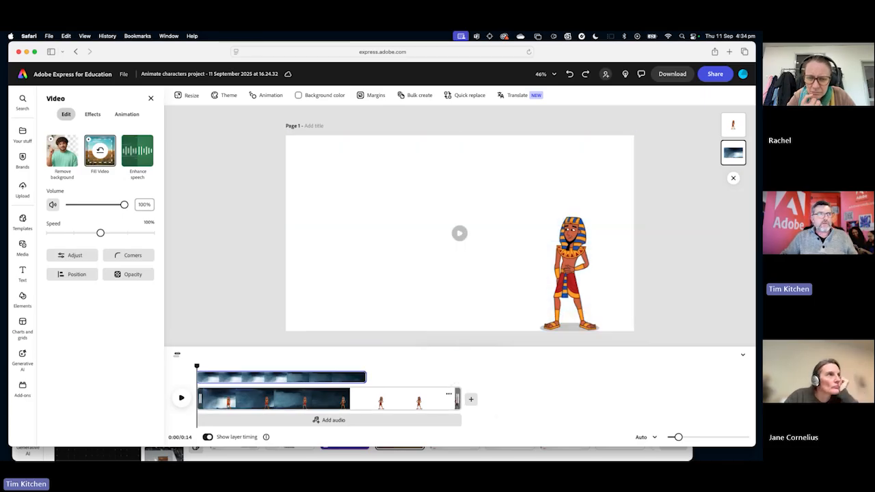
pyautogui.press('Delete')
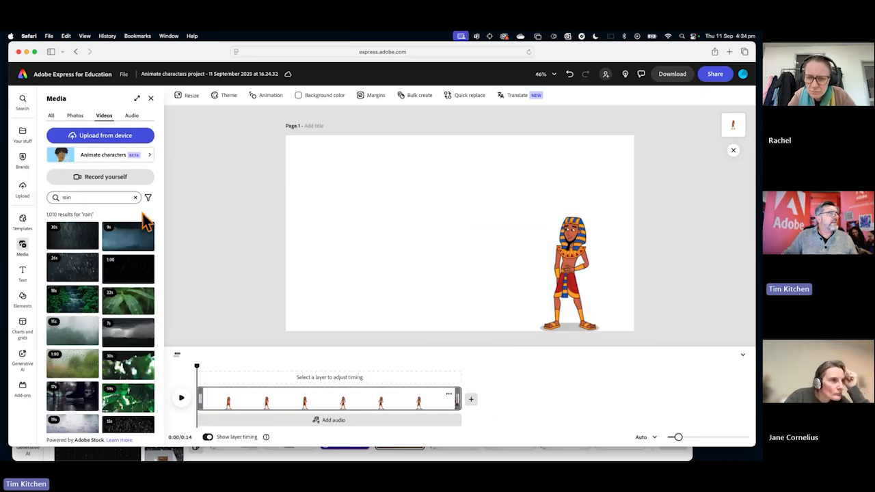
pyautogui.click(85, 248)
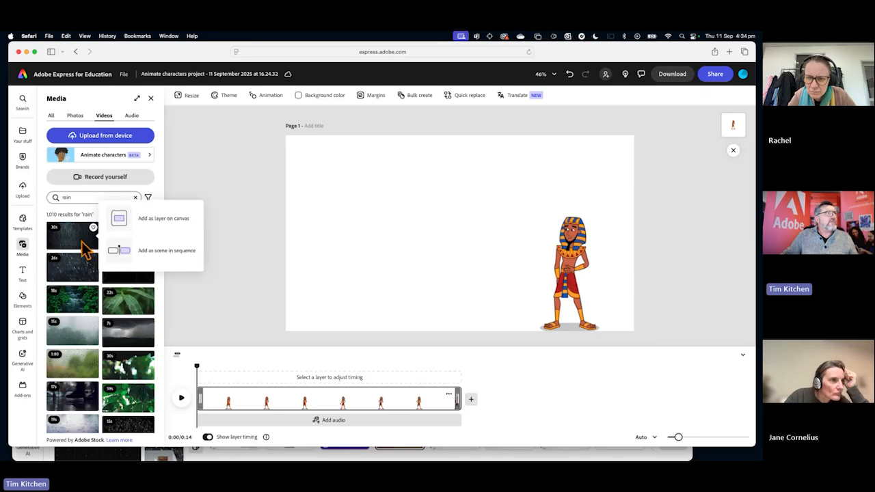
pyautogui.click(129, 215)
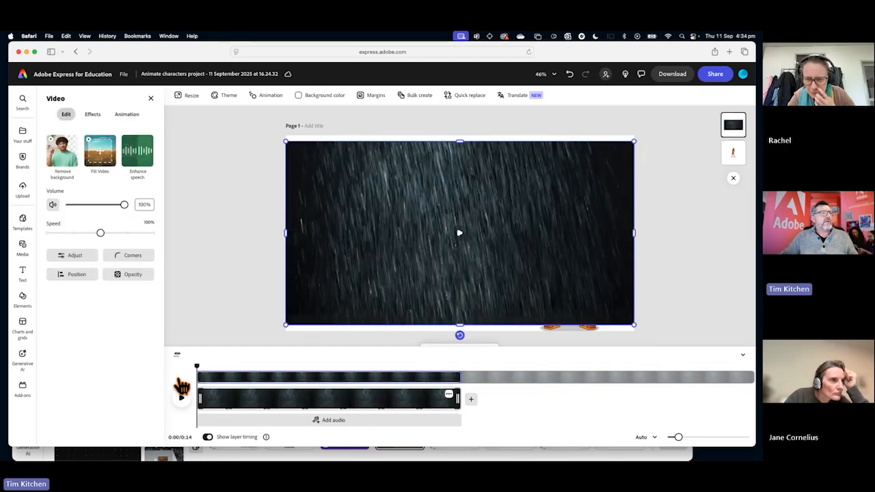
pyautogui.moveTo(733, 151); pyautogui.dragTo(734, 123)
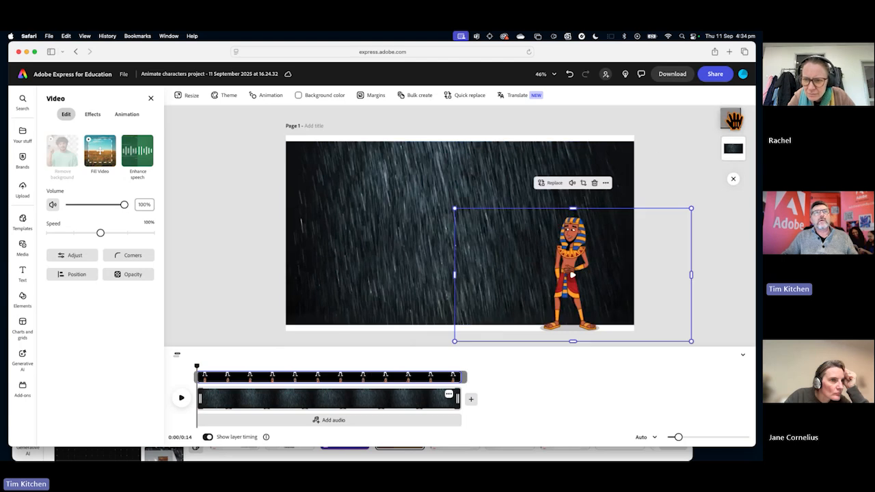
pyautogui.click(326, 236)
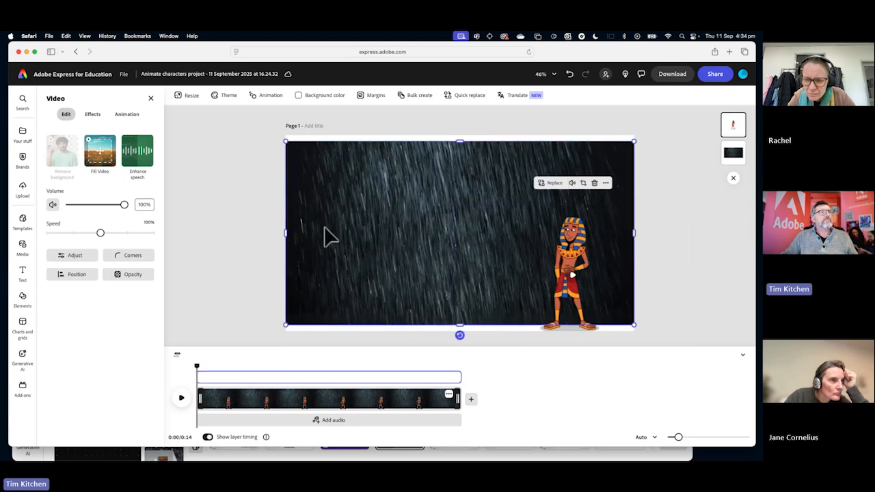
# Play the first 3 seconds of the rain scene and enlarge the rain video to cover the page's full height.
pyautogui.click(181, 398)
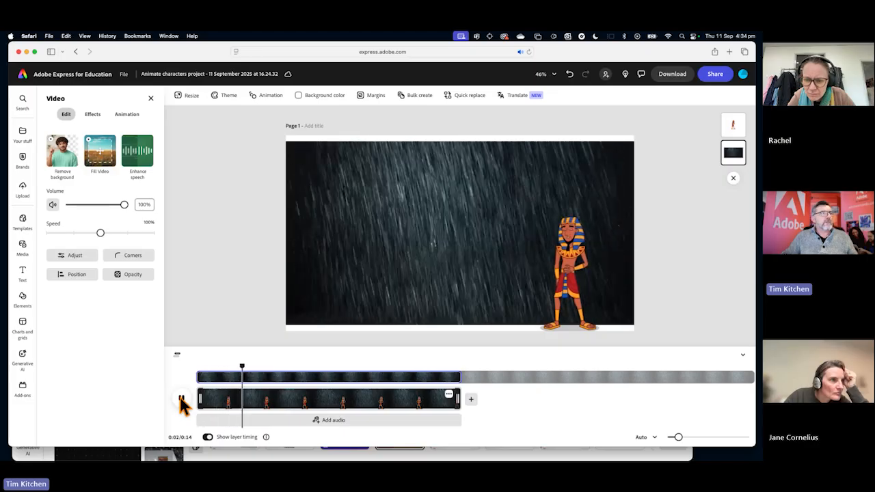
pyautogui.click(181, 401)
pyautogui.moveTo(458, 140); pyautogui.dragTo(459, 135)
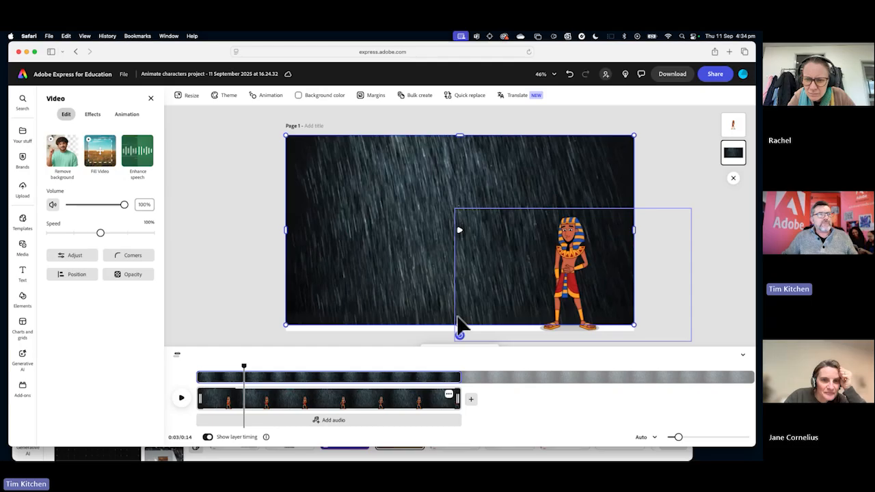
pyautogui.moveTo(459, 324); pyautogui.dragTo(460, 333)
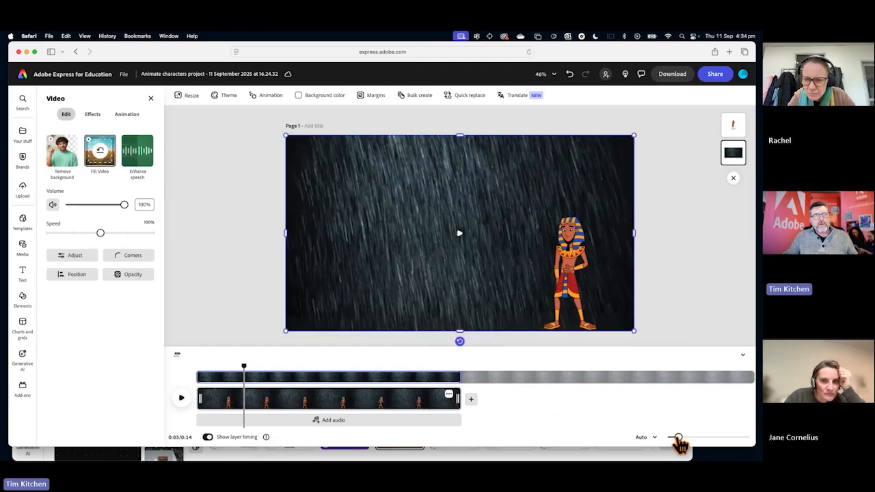
# Zoom the timeline out to 48% and try to extend the rain scene past its 14-second end.
pyautogui.moveTo(678, 438)
pyautogui.mouseDown()
pyautogui.moveTo(717, 438)
pyautogui.moveTo(675, 438)
pyautogui.mouseUp()
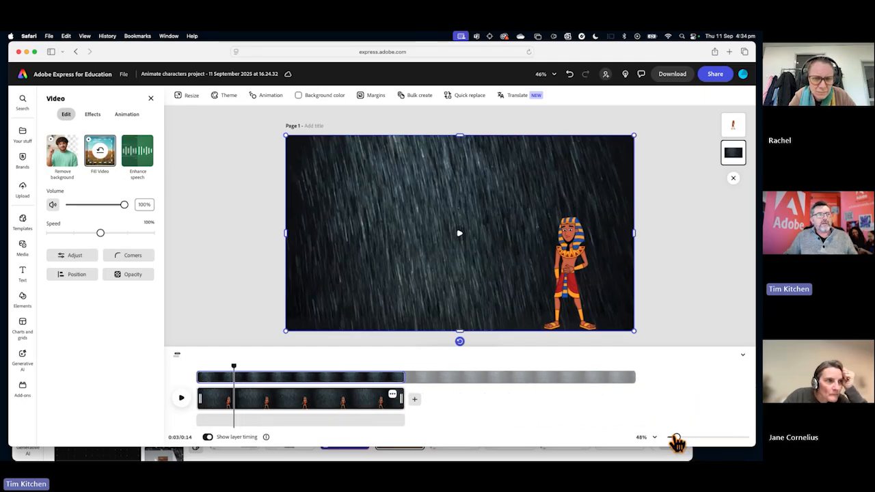
pyautogui.moveTo(632, 377)
pyautogui.mouseDown()
pyautogui.moveTo(590, 379)
pyautogui.moveTo(632, 380)
pyautogui.mouseUp()
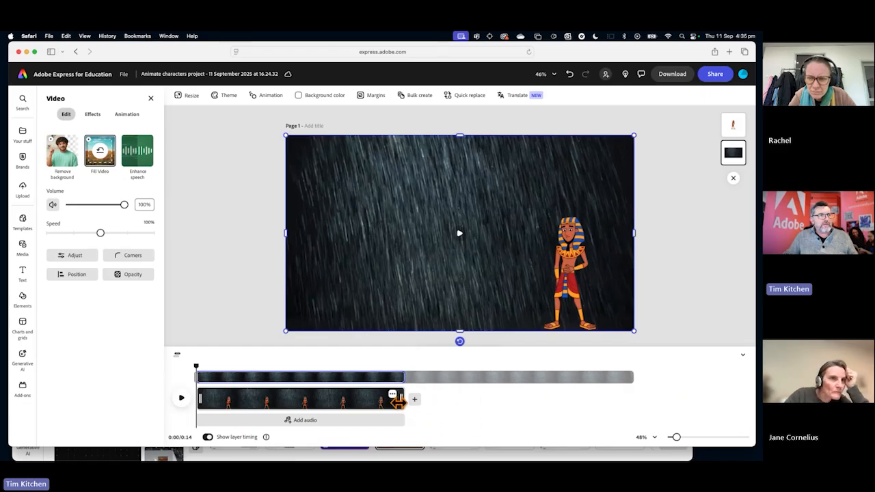
pyautogui.moveTo(400, 399); pyautogui.dragTo(423, 399)
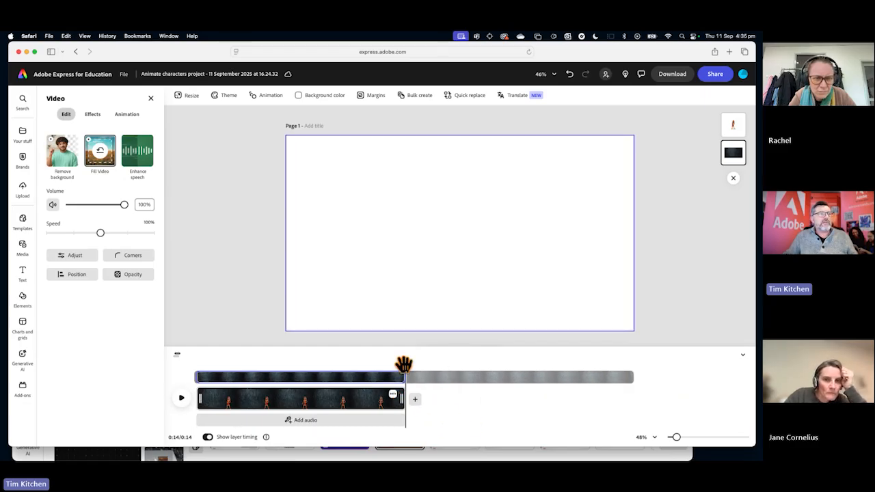
# Play the rain scene from about 11 s to its end and return the playhead to the start.
pyautogui.moveTo(403, 363); pyautogui.dragTo(360, 366)
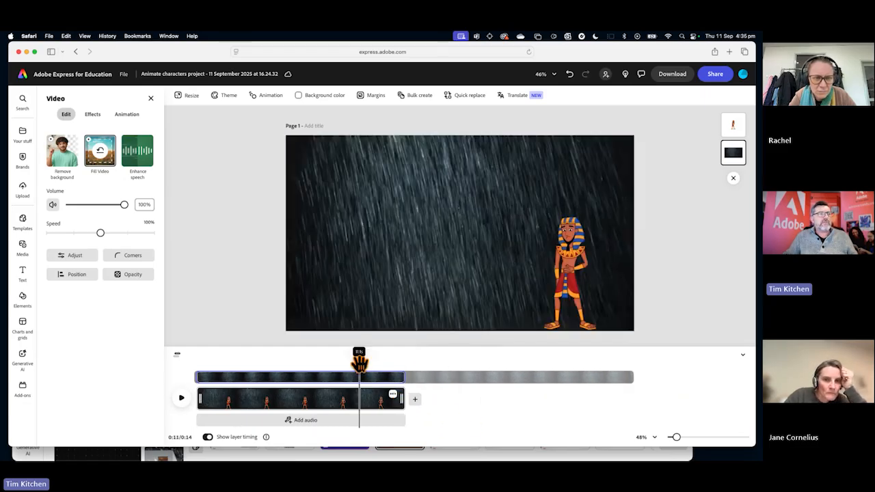
pyautogui.click(182, 401)
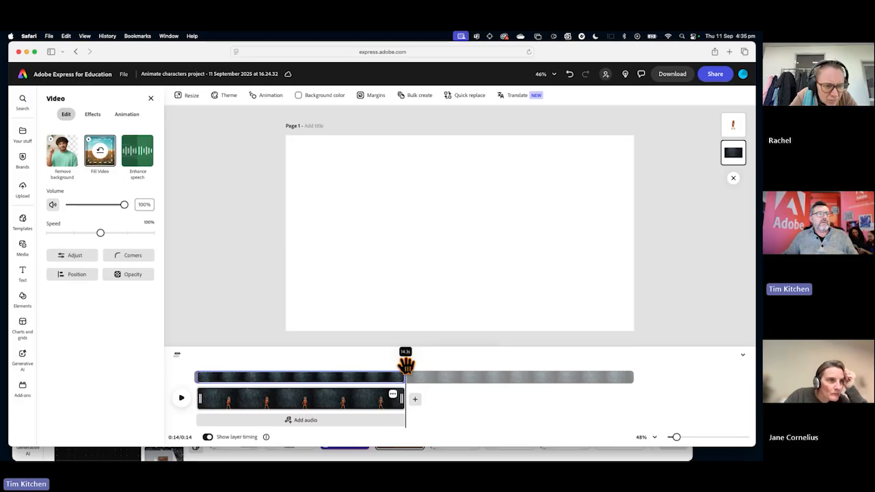
pyautogui.moveTo(402, 361); pyautogui.dragTo(194, 367)
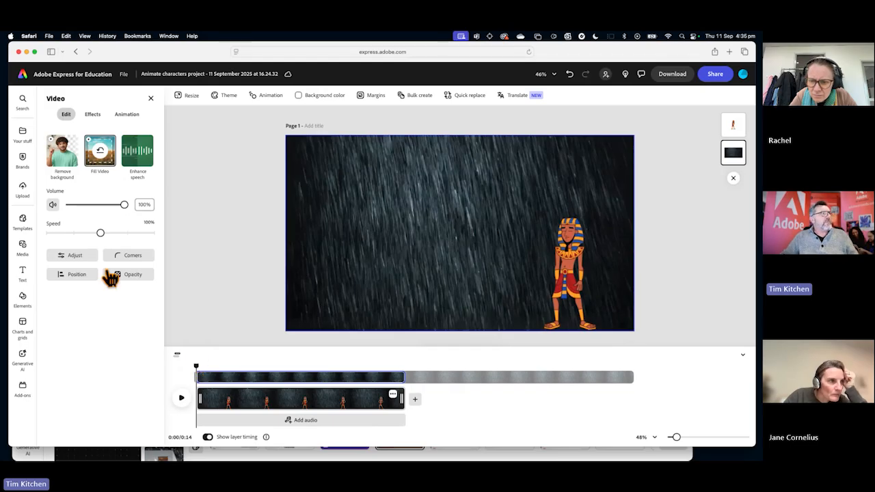
# Search the audio media library for "rain" sounds.
pyautogui.click(26, 250)
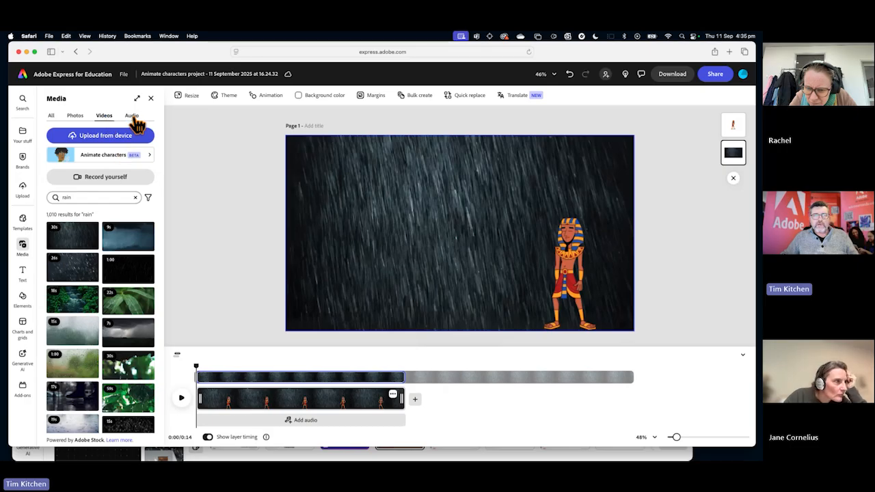
pyautogui.click(132, 116)
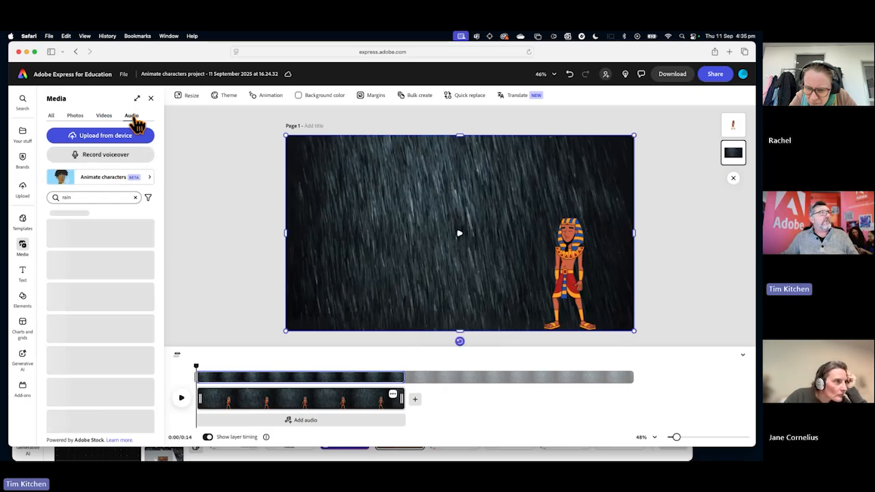
pyautogui.click(89, 196)
pyautogui.click(145, 196)
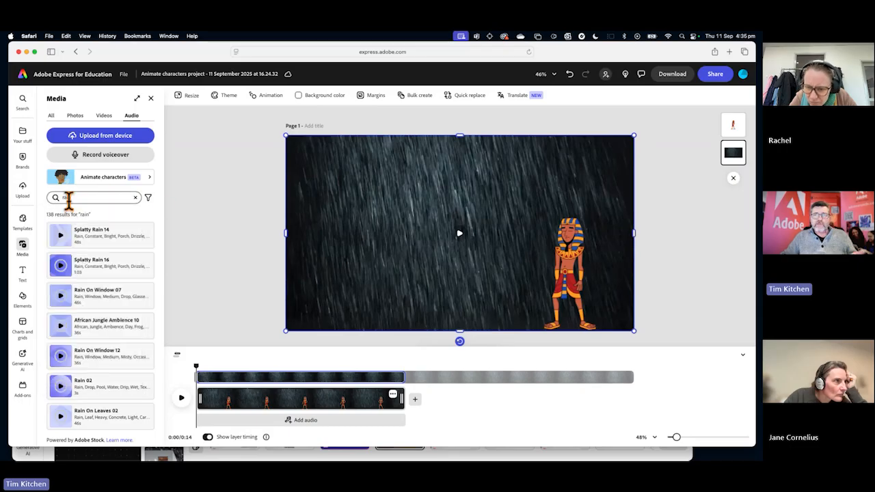
pyautogui.click(136, 197)
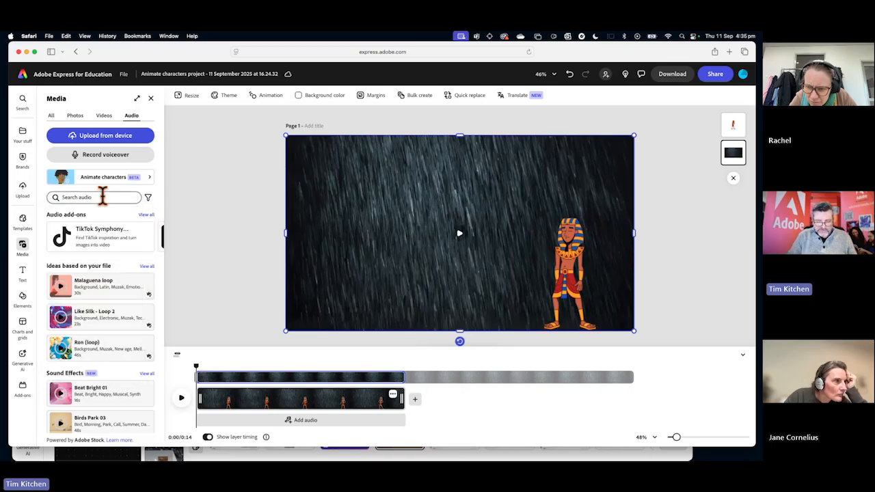
pyautogui.click(103, 197)
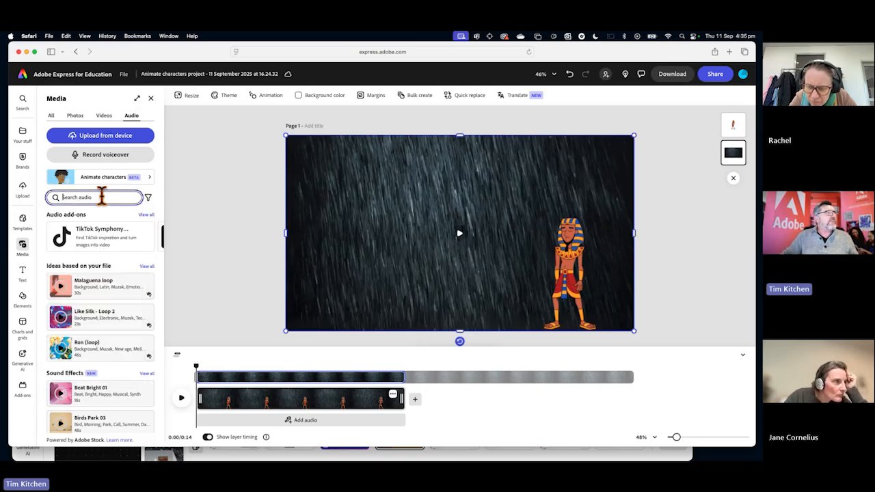
pyautogui.write('rain')
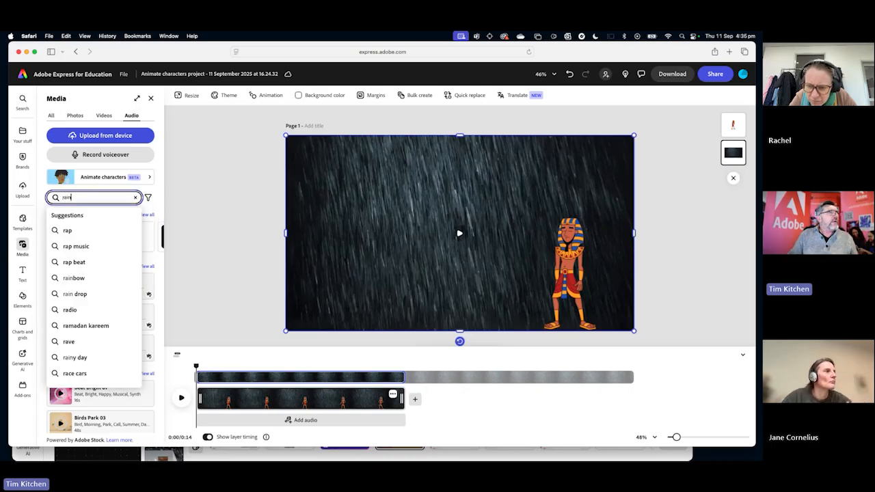
pyautogui.press('Return')
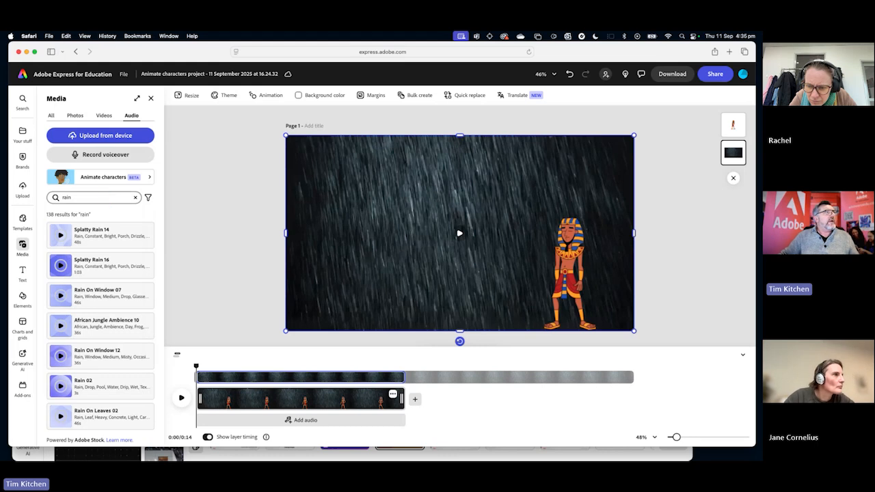
# Preview the rain sound results one after another, from Splatty Rain 14 down to Rain On Leaves 02.
pyautogui.click(61, 239)
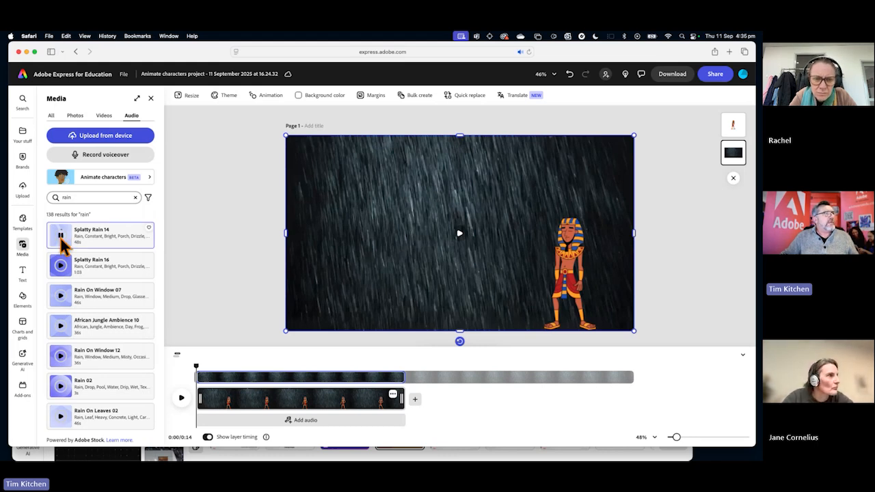
pyautogui.click(61, 238)
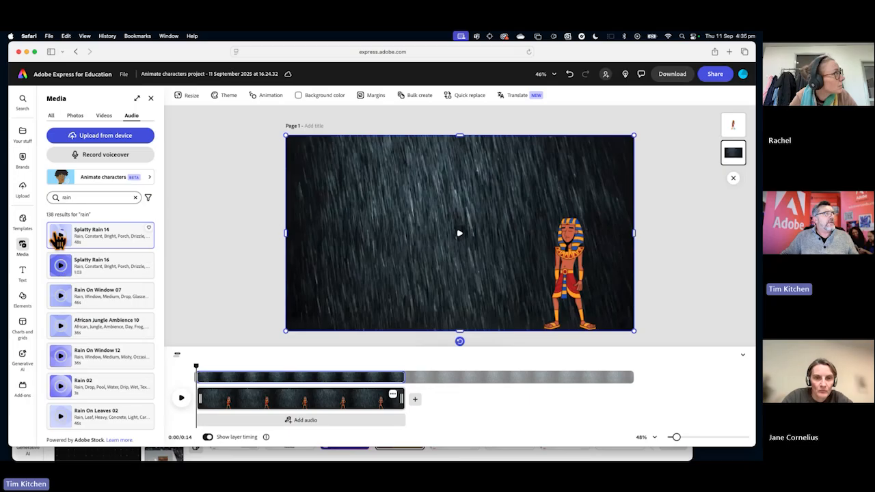
pyautogui.click(61, 270)
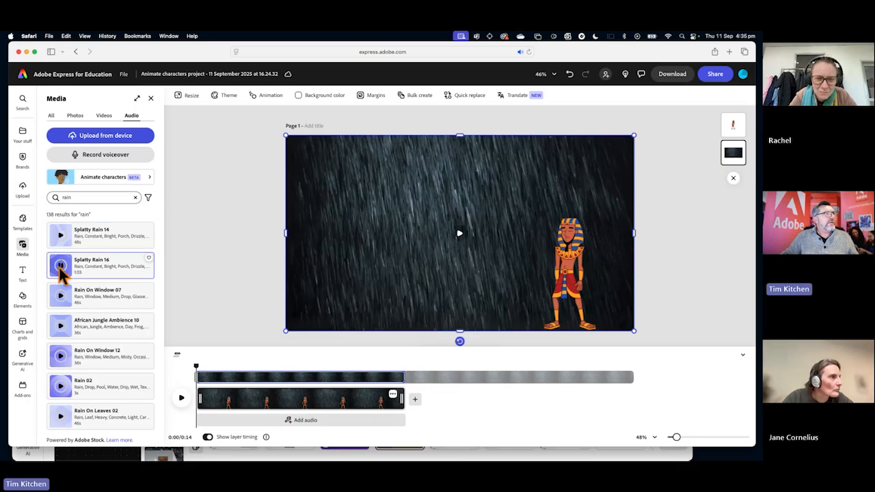
pyautogui.click(61, 297)
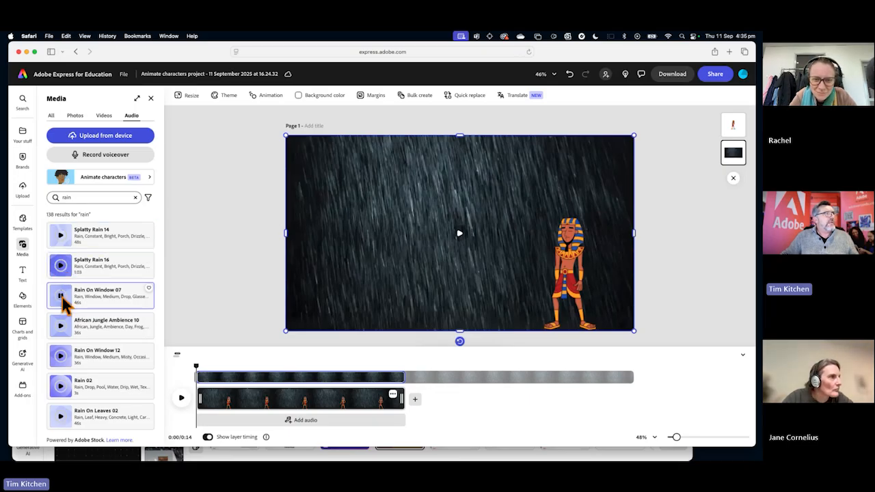
pyautogui.click(62, 331)
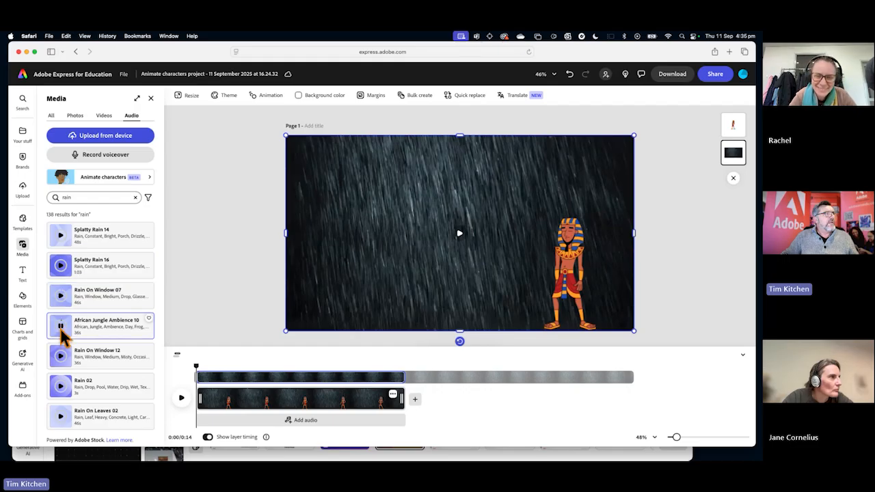
pyautogui.click(62, 356)
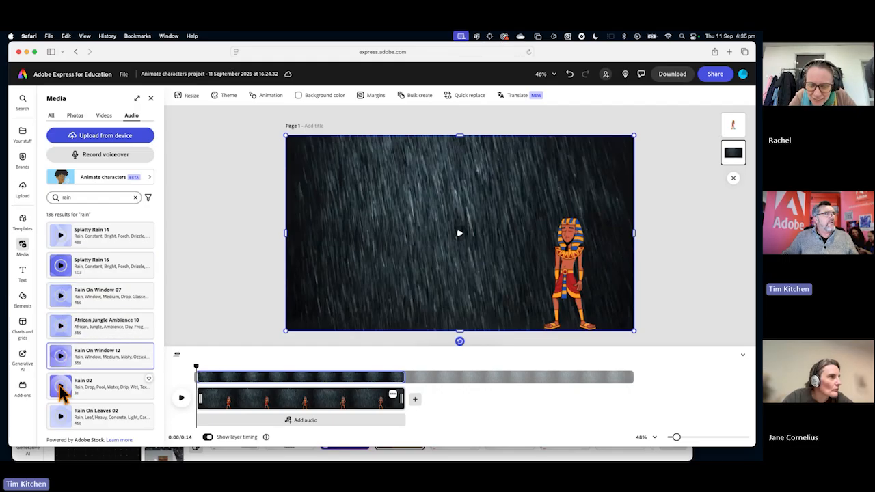
pyautogui.click(60, 387)
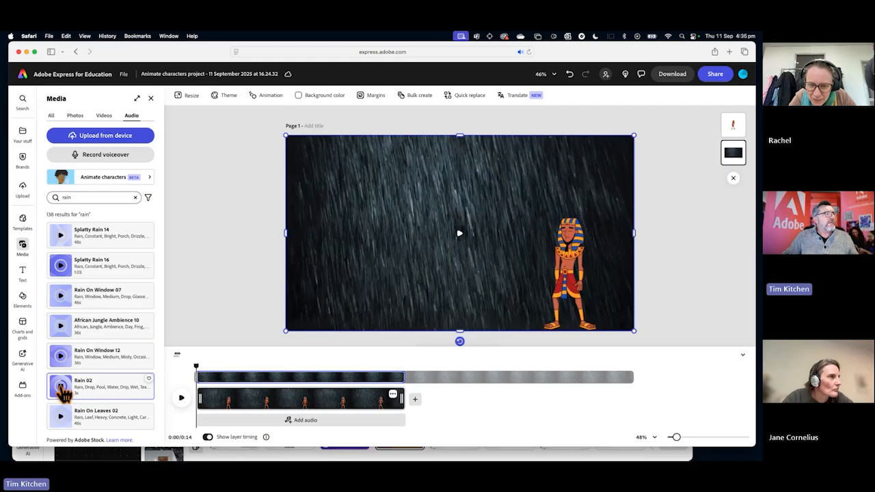
pyautogui.click(62, 418)
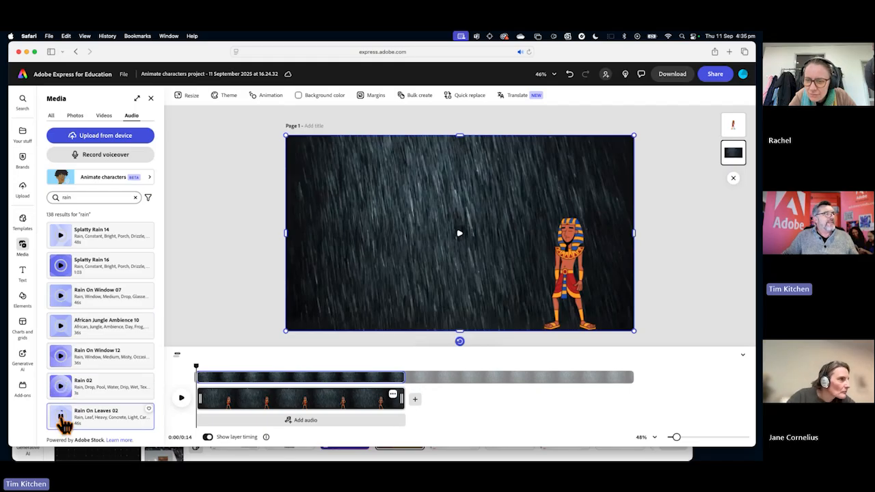
pyautogui.click(62, 417)
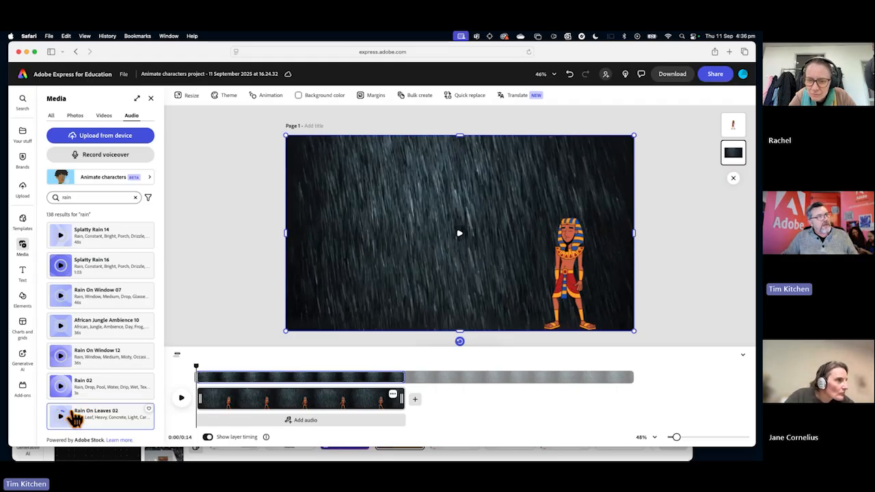
# Add the Rain On Leaves 02 sound to the scene, play the first 5 seconds and move the playhead back to about 1 s.
pyautogui.scroll(-1, 71, 416)
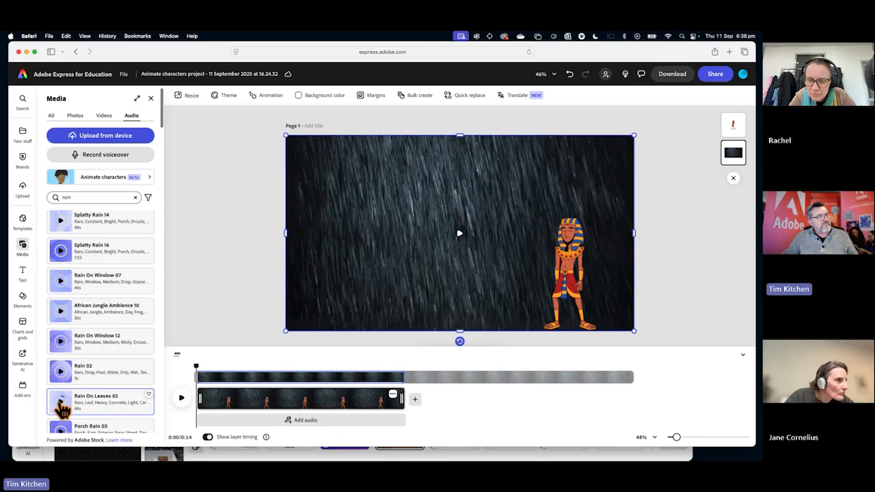
pyautogui.click(102, 408)
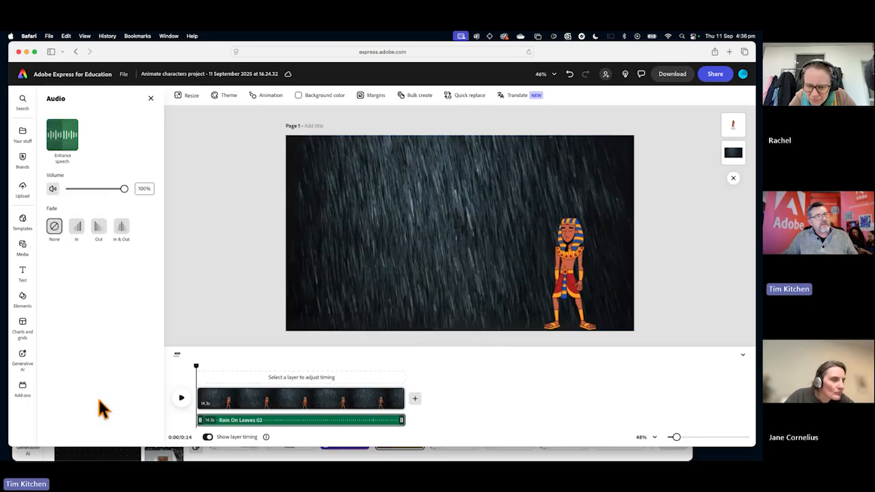
pyautogui.click(181, 397)
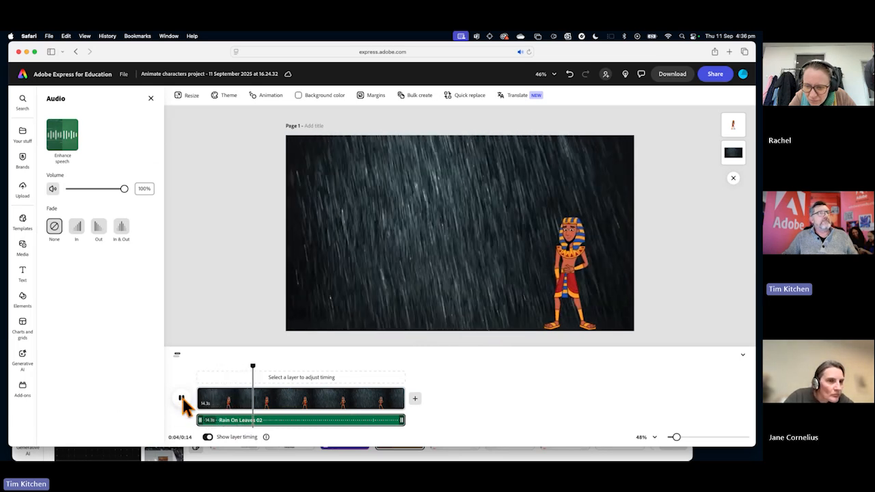
pyautogui.click(181, 399)
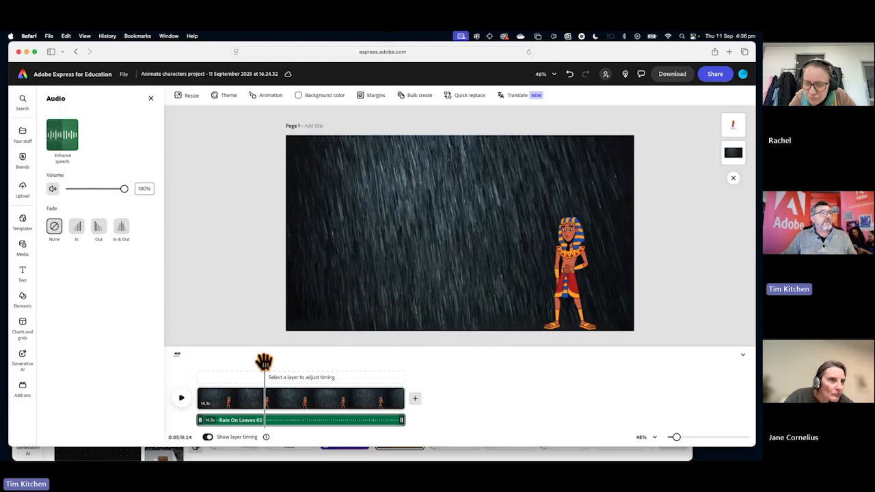
pyautogui.moveTo(260, 372); pyautogui.dragTo(210, 373)
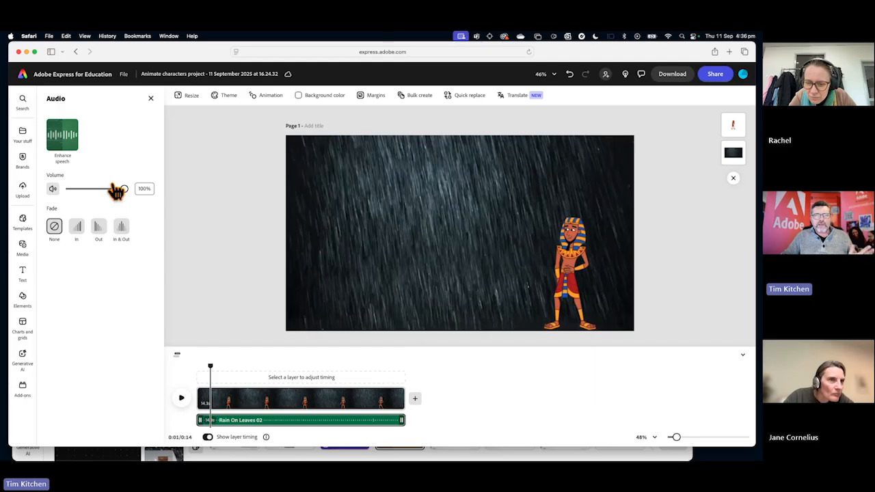
# Clear the rain search in the audio library and preview the suggested Malaguena loop track.
pyautogui.click(23, 247)
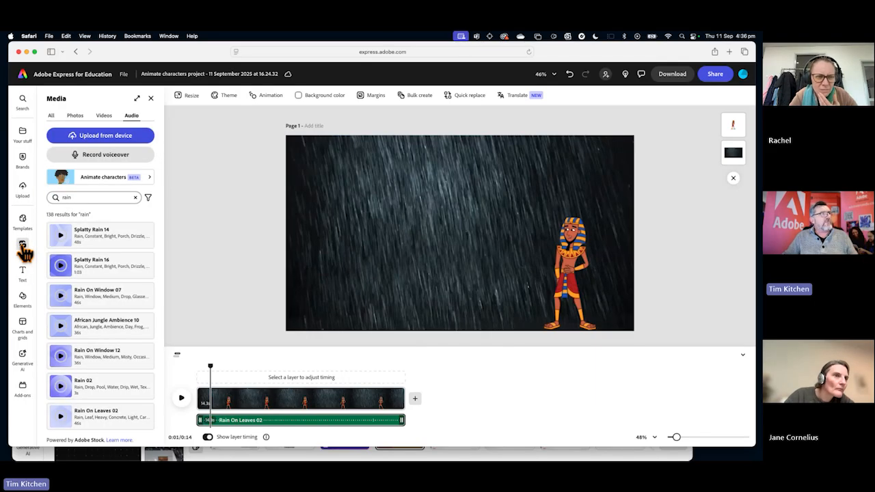
pyautogui.click(136, 199)
pyautogui.click(160, 197)
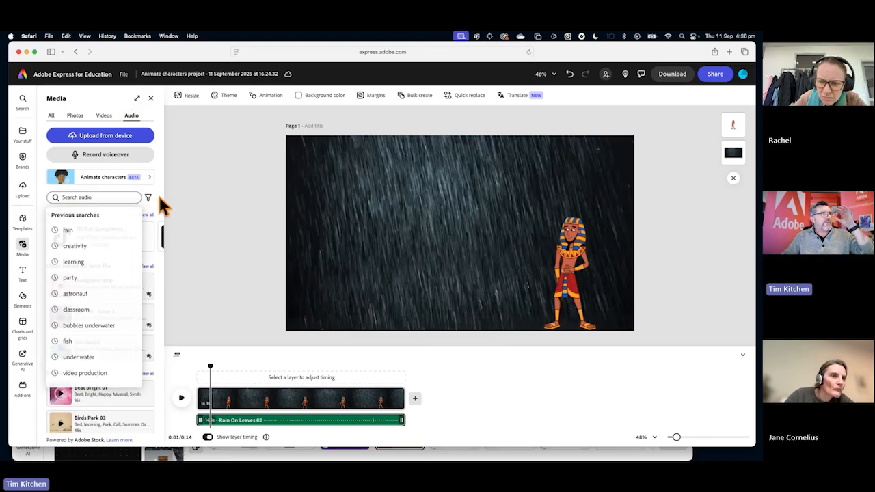
pyautogui.scroll(-2, 111, 294)
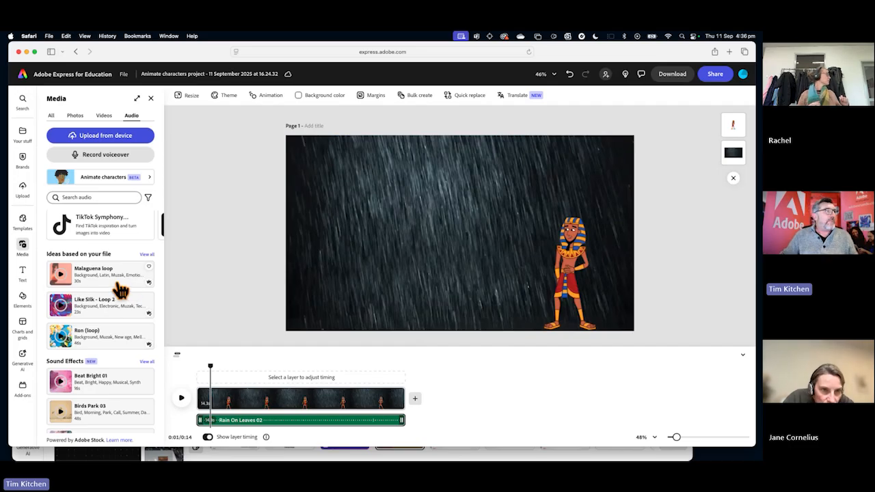
pyautogui.click(63, 276)
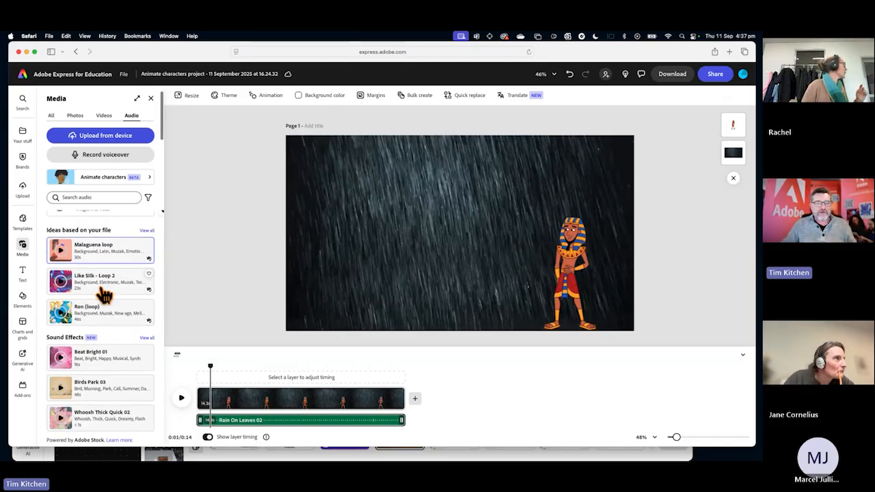
# Browse the full Sound Effects collection, look through its Games sounds and return to the main audio library.
pyautogui.scroll(-3, 101, 298)
pyautogui.scroll(-1, 101, 288)
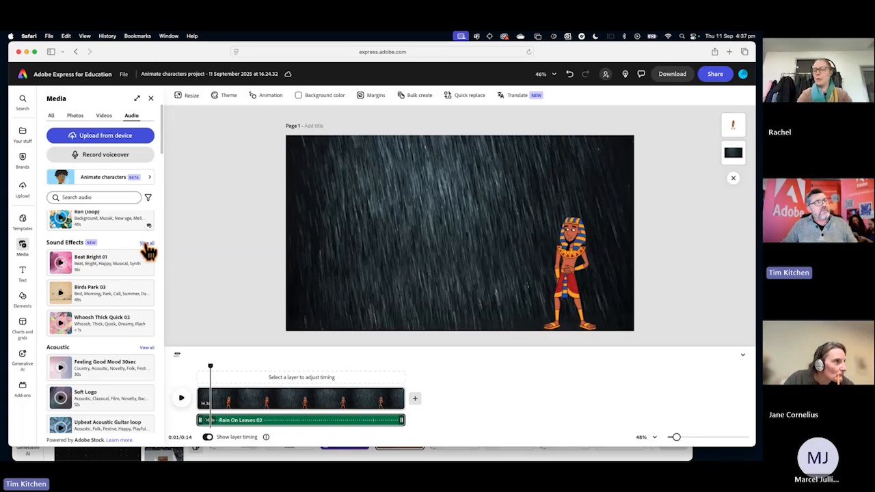
pyautogui.click(147, 244)
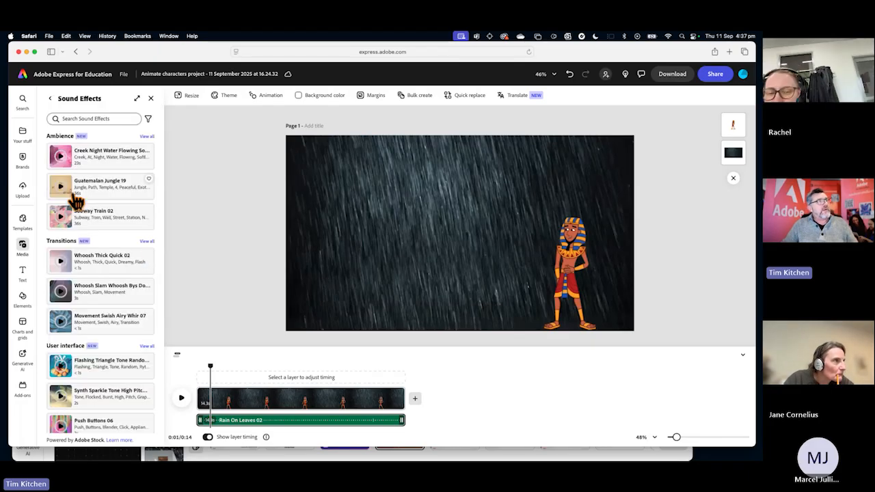
pyautogui.scroll(-3, 113, 307)
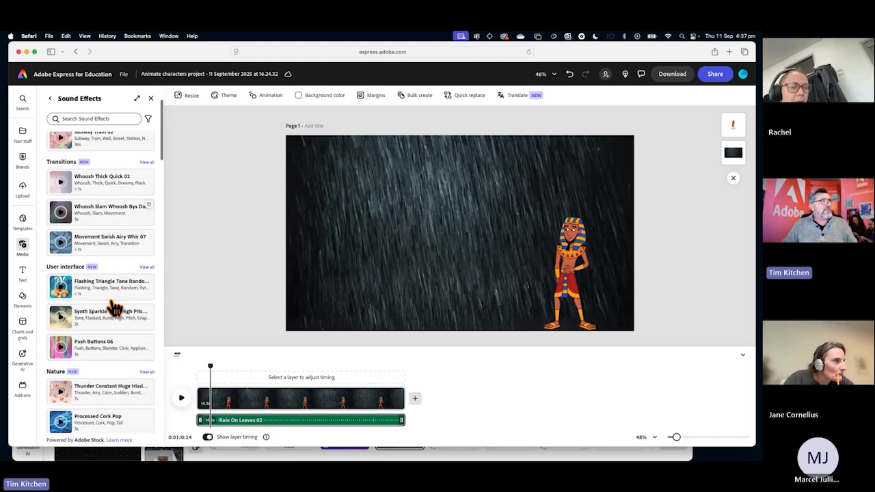
pyautogui.scroll(-4, 114, 308)
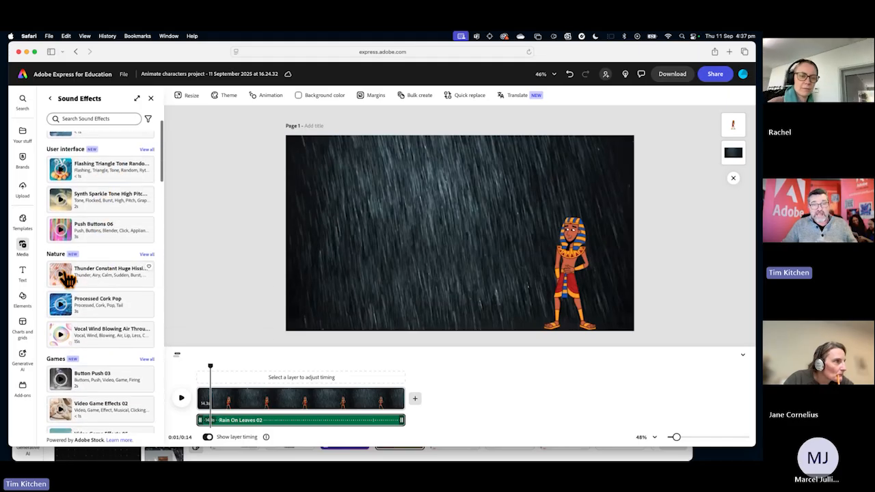
pyautogui.scroll(-4, 68, 280)
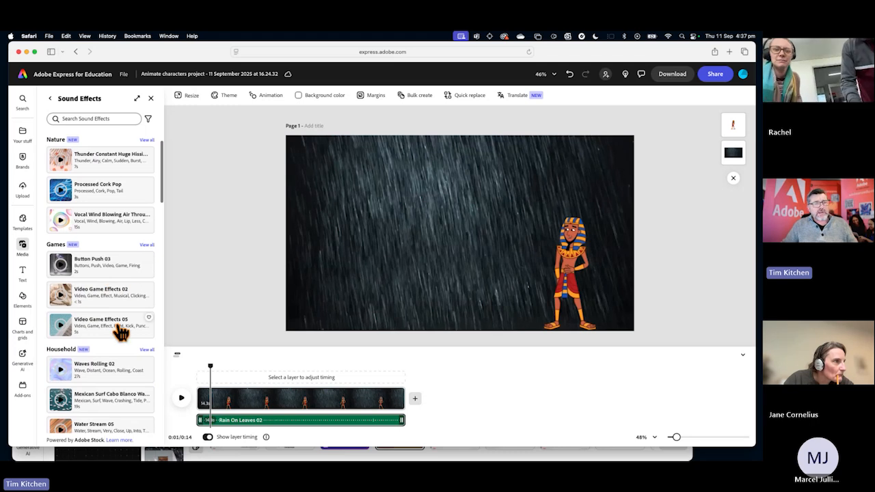
pyautogui.click(146, 245)
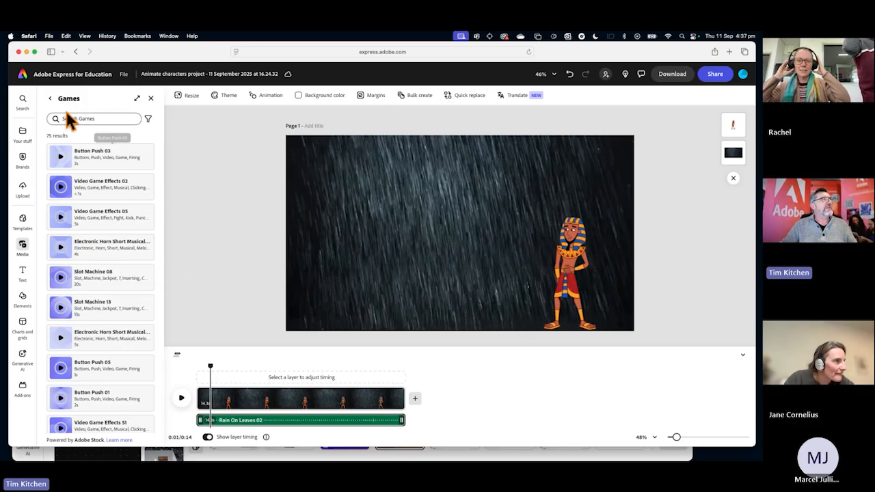
pyautogui.click(50, 98)
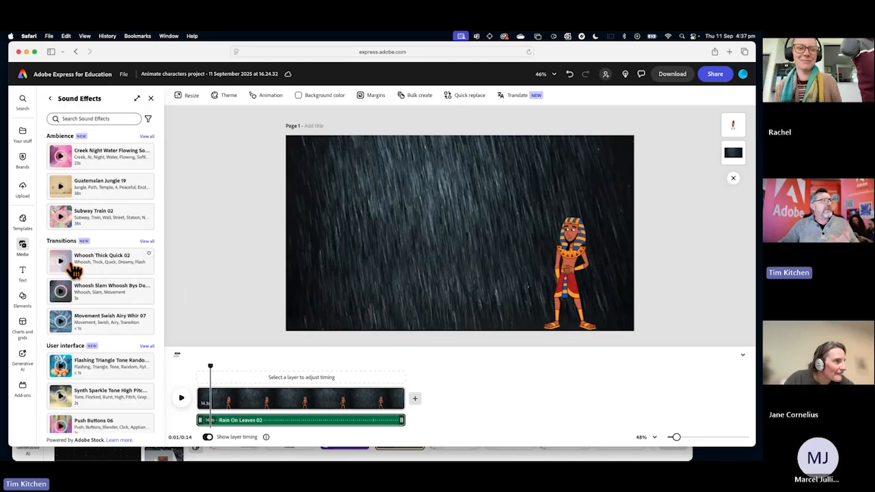
pyautogui.click(51, 99)
# Examine the music genres in the audio library, from Acoustic down to World.
pyautogui.scroll(-5, 69, 232)
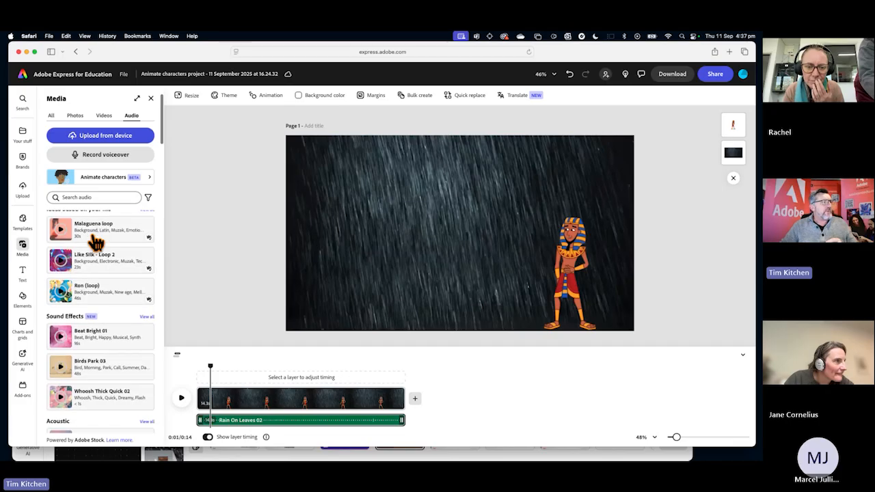
pyautogui.scroll(-3, 92, 328)
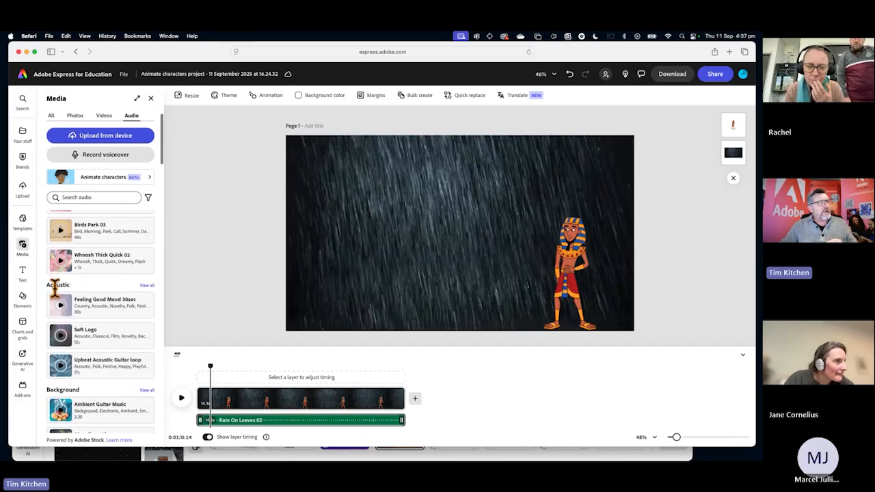
pyautogui.scroll(-6, 75, 304)
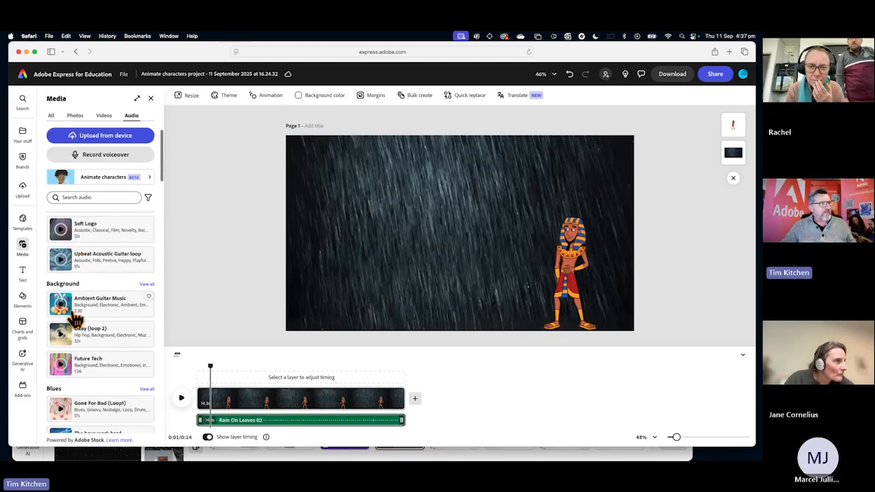
pyautogui.scroll(-6, 75, 319)
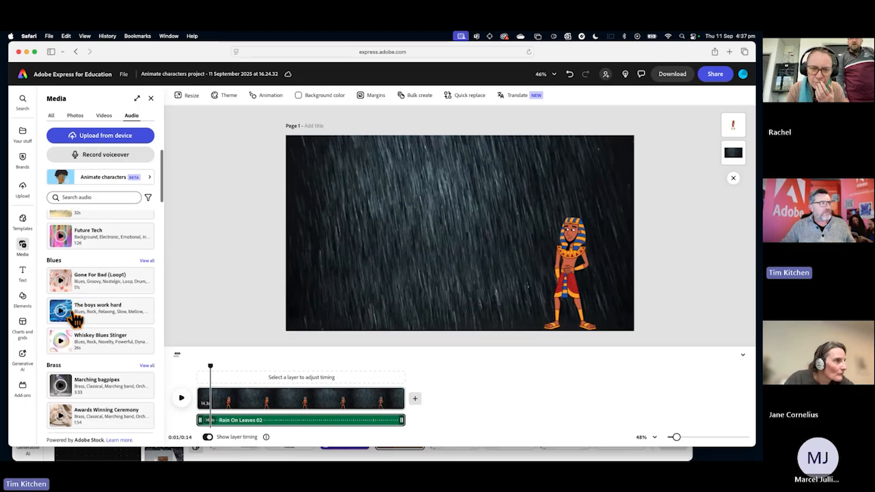
pyautogui.scroll(-6, 75, 318)
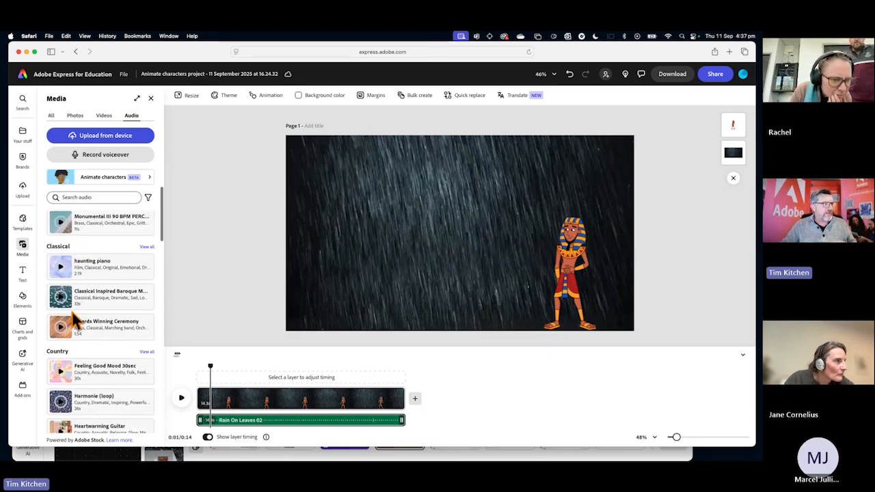
pyautogui.scroll(-3, 80, 339)
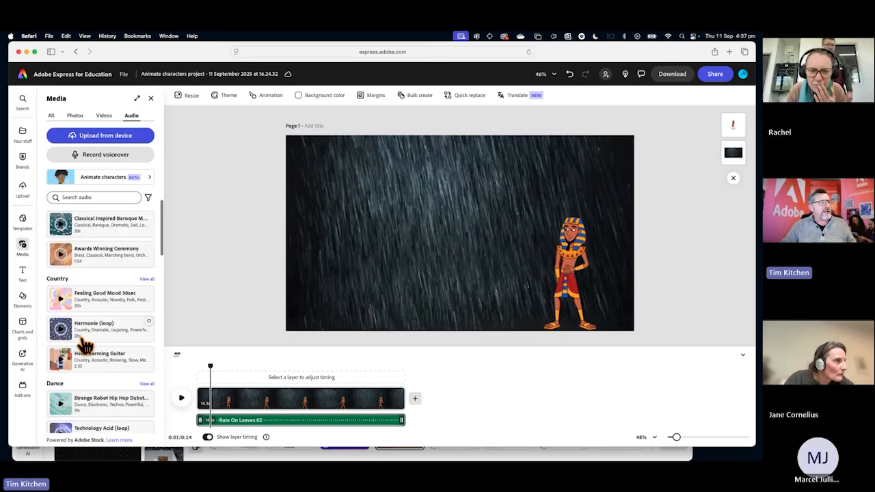
pyautogui.scroll(-13, 90, 287)
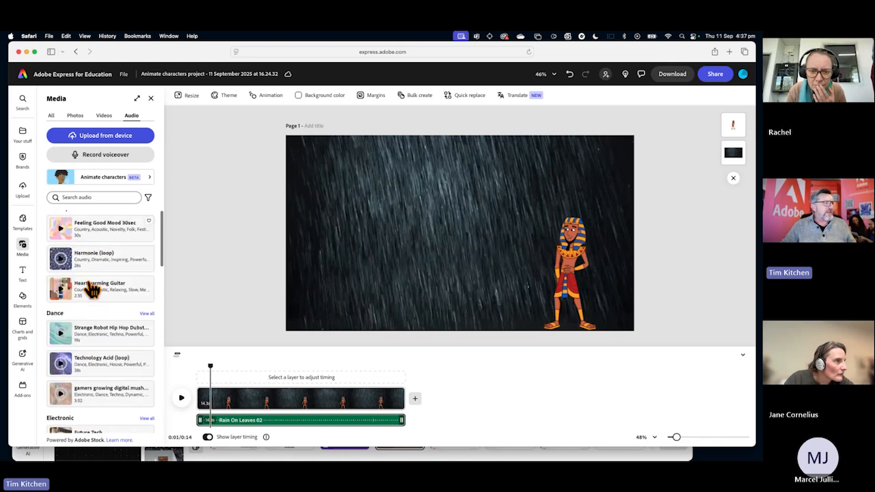
pyautogui.scroll(-20, 93, 289)
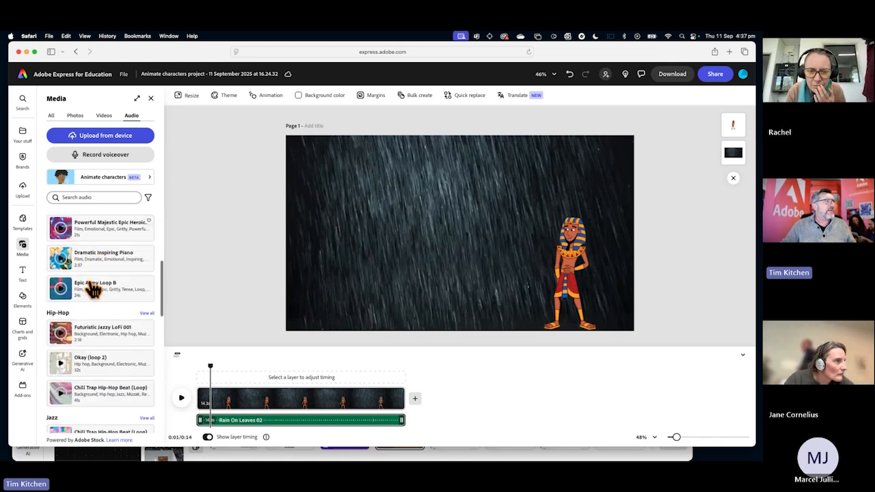
pyautogui.scroll(-18, 93, 290)
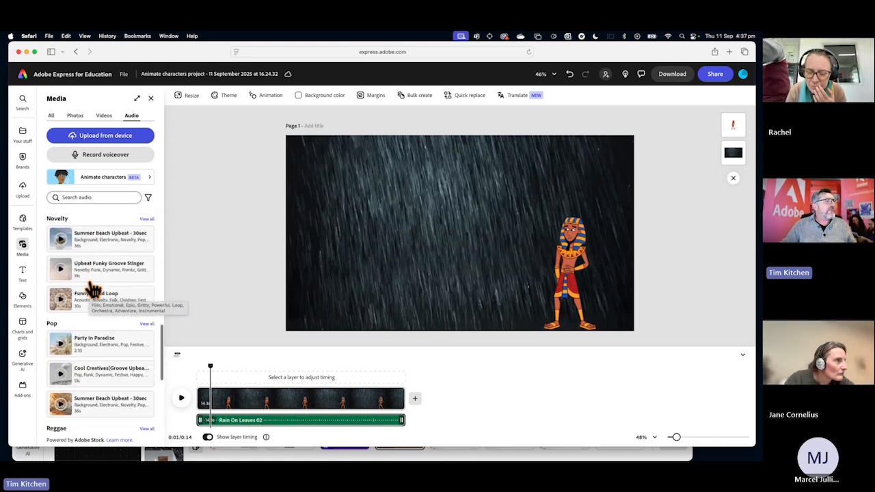
pyautogui.scroll(-5, 92, 290)
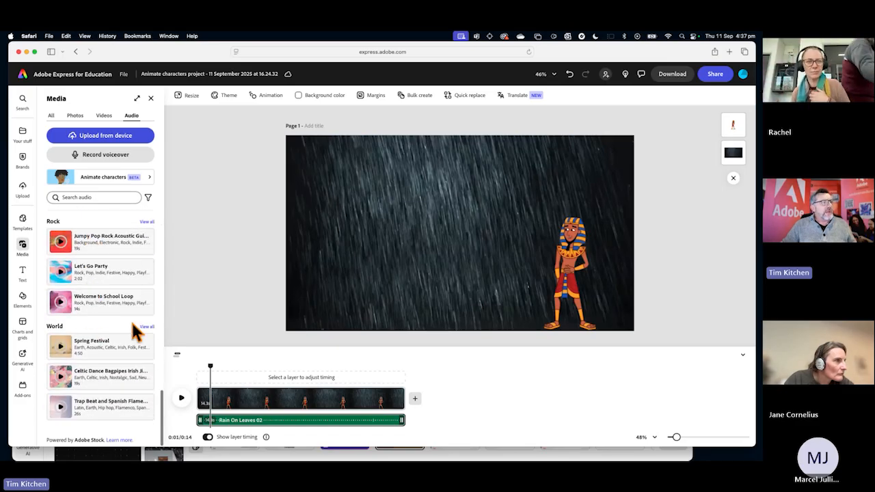
# Open the full World music collection, preview its first tracks through The Chinese New Year, and return to the main audio library.
pyautogui.click(145, 326)
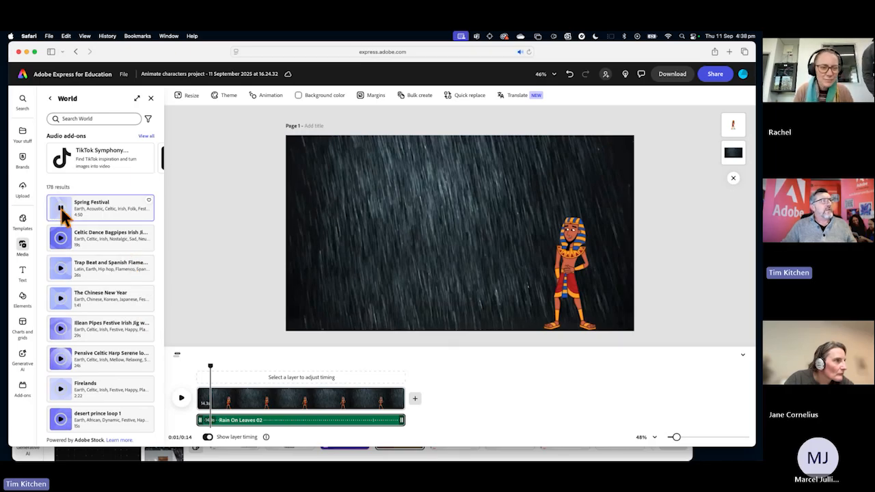
pyautogui.click(61, 239)
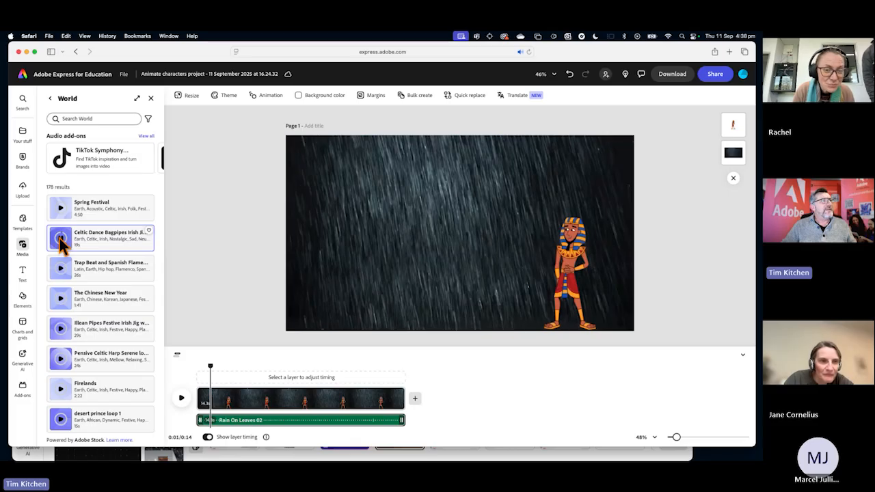
pyautogui.click(61, 269)
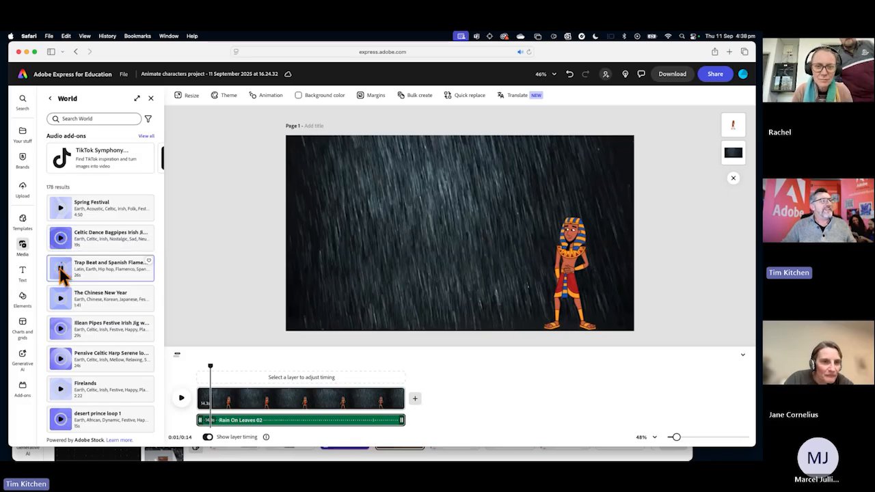
pyautogui.click(61, 300)
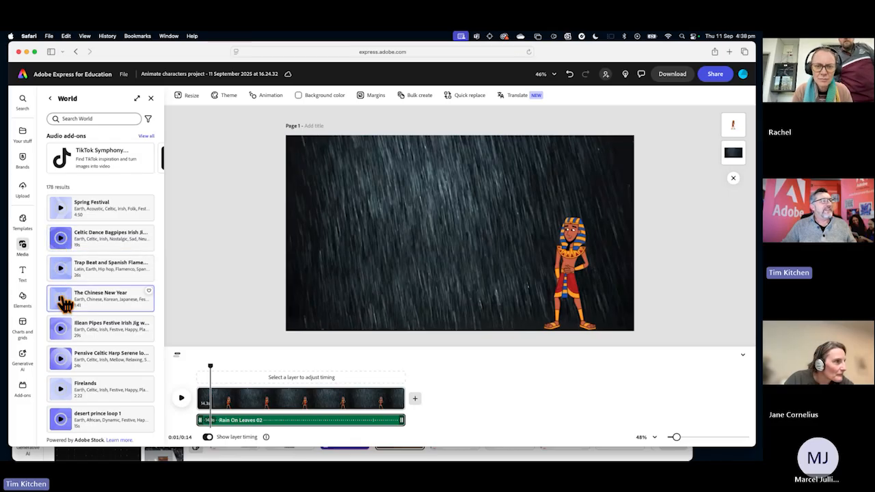
pyautogui.scroll(-2, 62, 298)
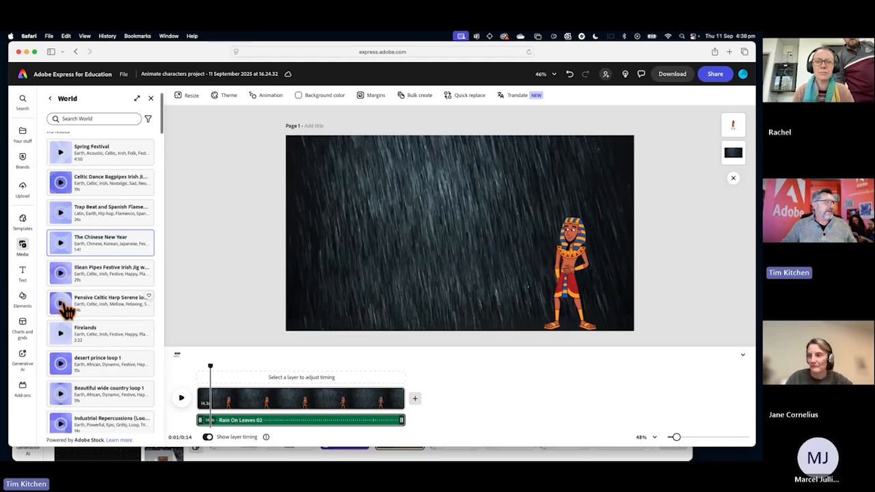
pyautogui.scroll(2, 63, 298)
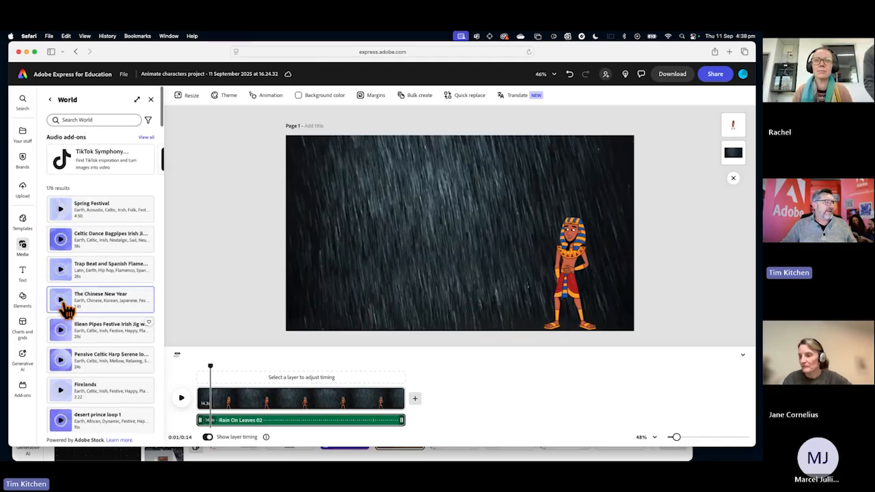
pyautogui.click(50, 98)
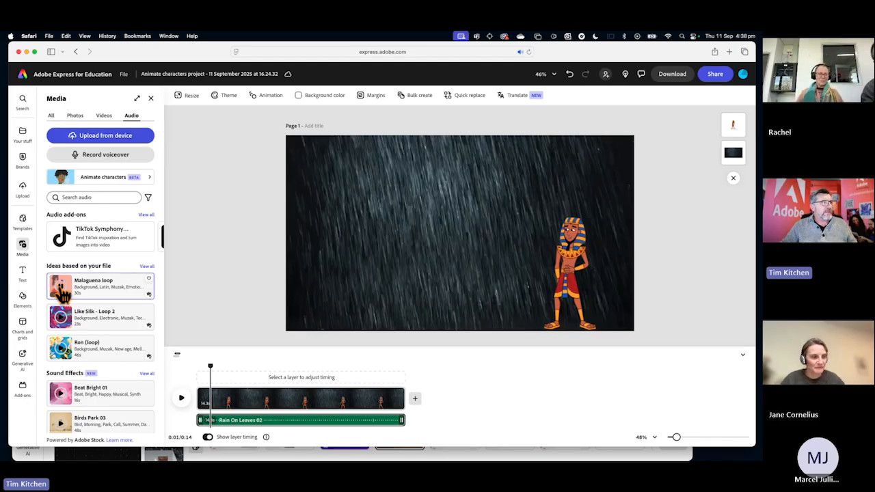
# Add the Malaguena loop track to the scene, move its clip to the start of the timeline and set its volume to 20%.
pyautogui.click(105, 294)
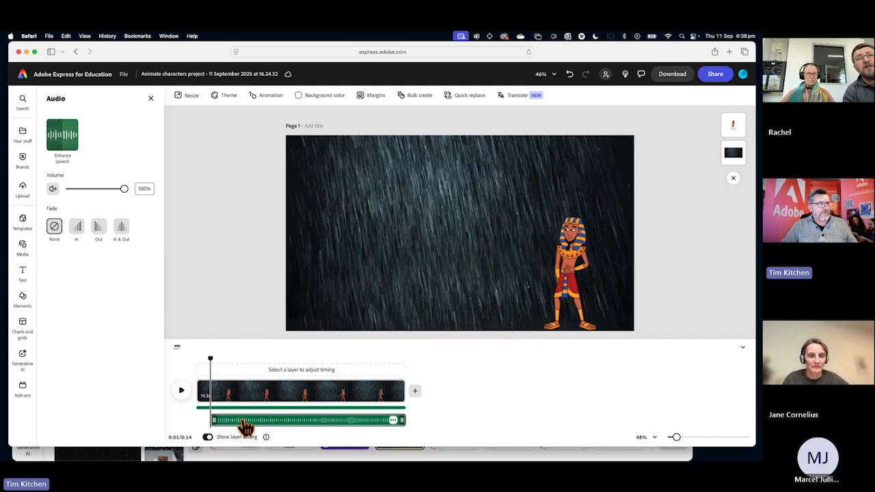
pyautogui.moveTo(244, 421); pyautogui.dragTo(228, 426)
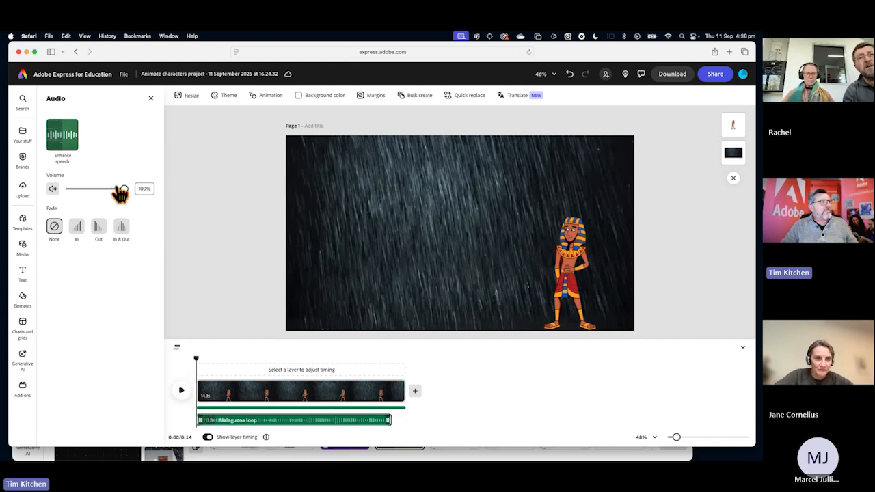
pyautogui.moveTo(125, 194); pyautogui.dragTo(83, 195)
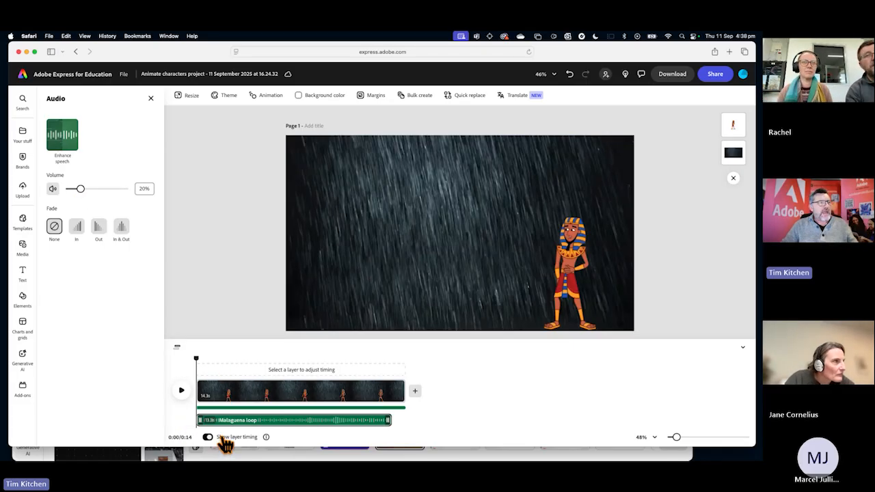
# Play the first 5 seconds of the scene with the quieter music and move the playhead back near the start.
pyautogui.click(183, 395)
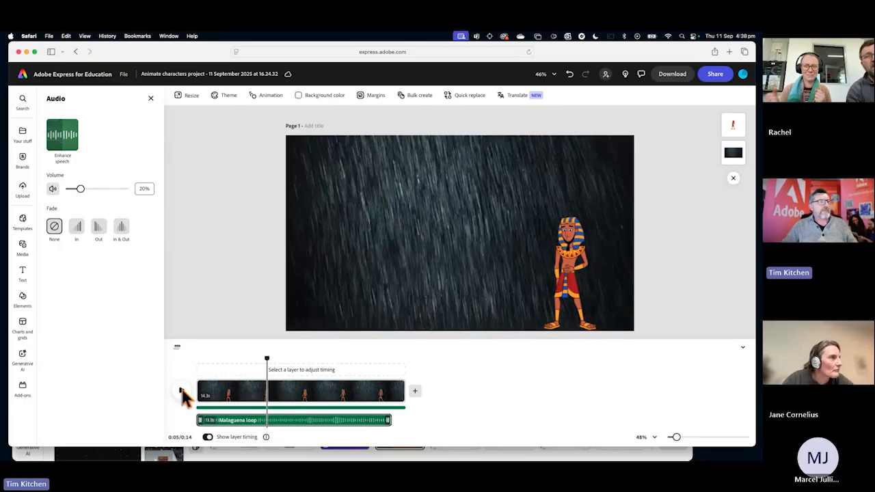
pyautogui.click(183, 395)
pyautogui.moveTo(258, 367); pyautogui.dragTo(201, 355)
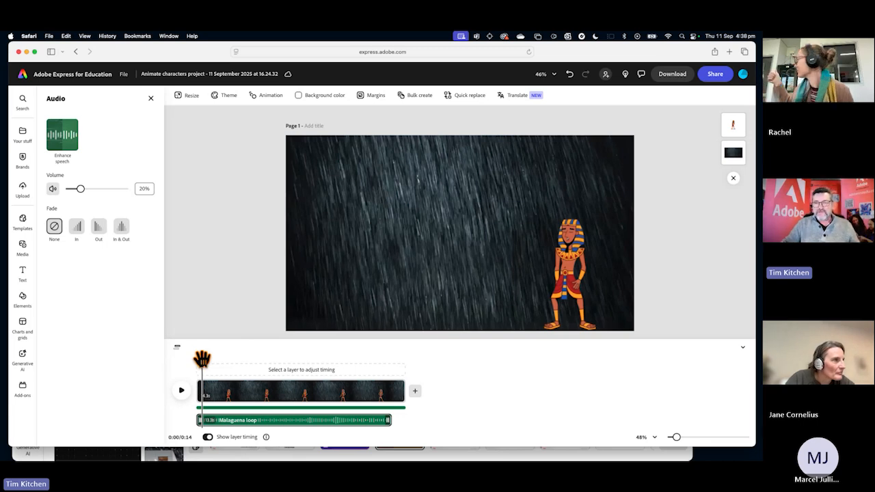
pyautogui.moveTo(173, 445)
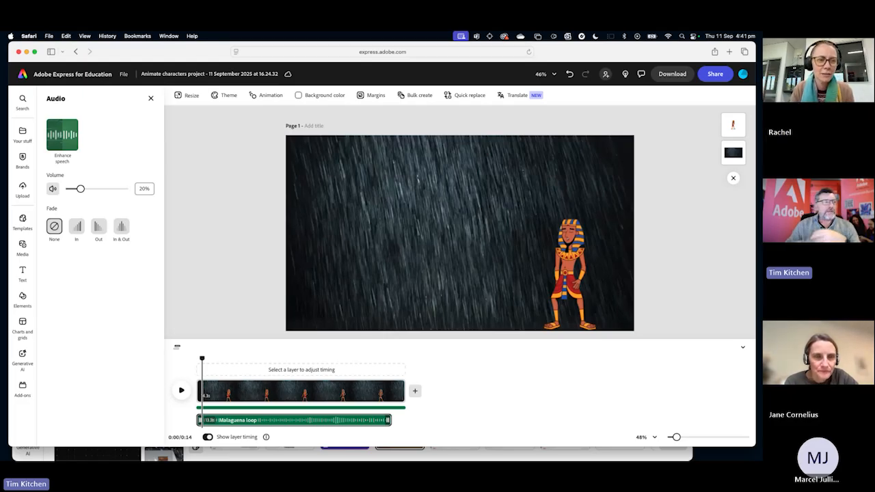
# Select the rain video on the page and examine its layer timing in the timeline.
pyautogui.click(298, 394)
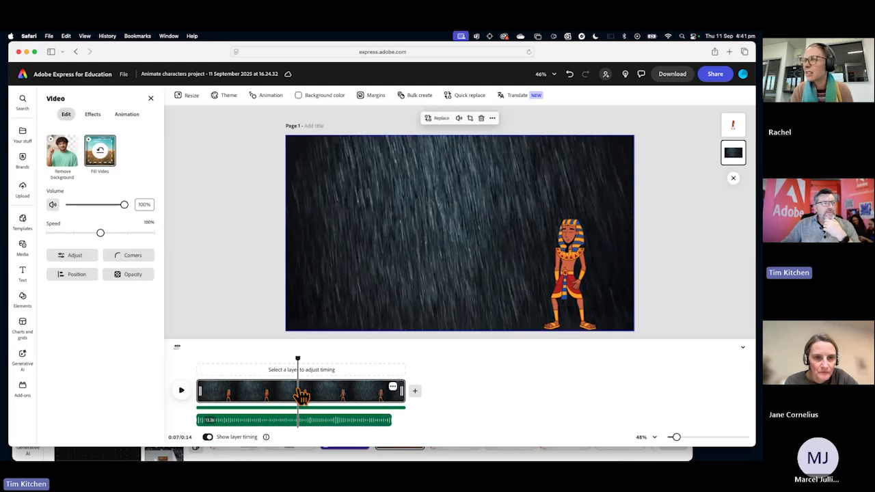
pyautogui.click(364, 299)
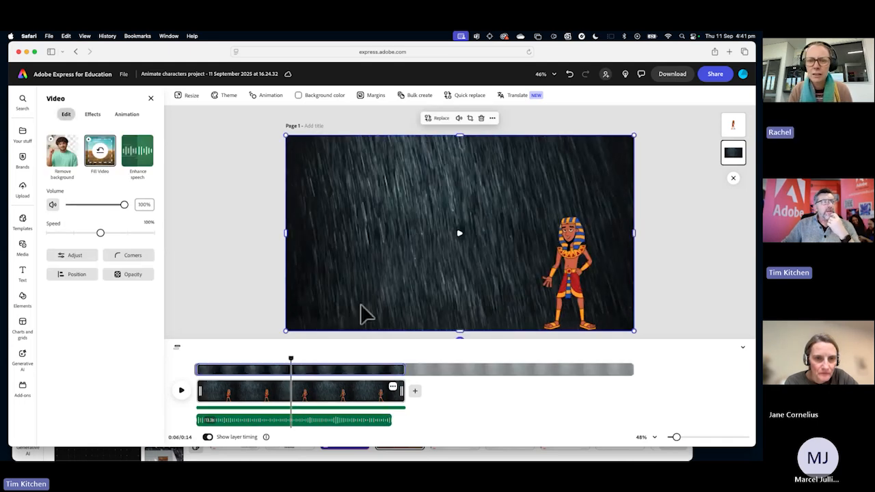
pyautogui.click(326, 368)
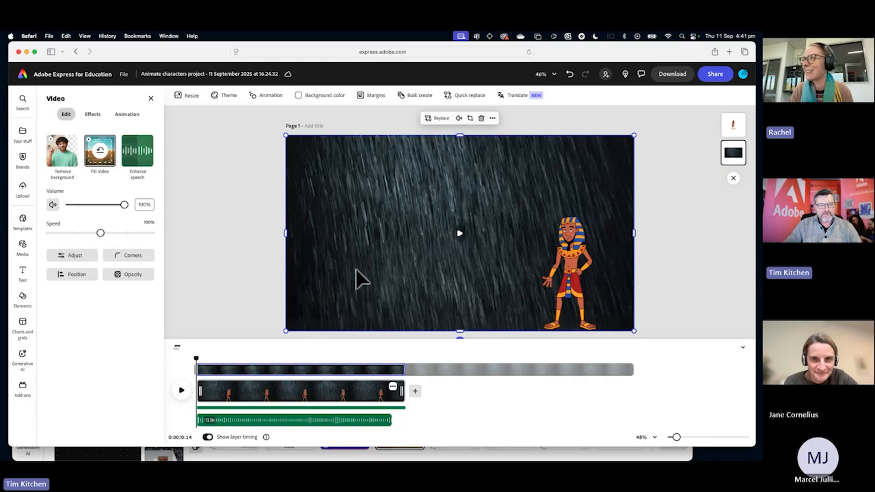
# Extend the Malaguena loop clip to the full 14.3 s of the scene and play about 4 seconds from the start.
pyautogui.moveTo(390, 420); pyautogui.dragTo(408, 428)
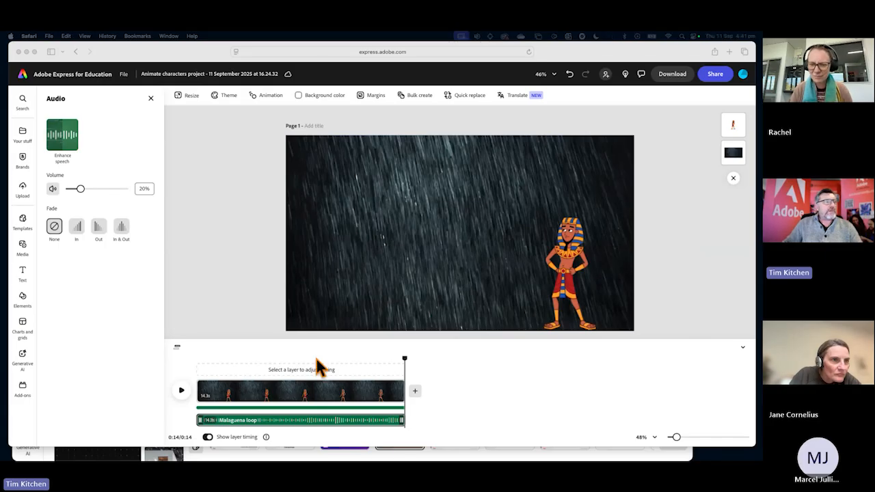
pyautogui.click(402, 358)
pyautogui.moveTo(384, 364); pyautogui.dragTo(176, 359)
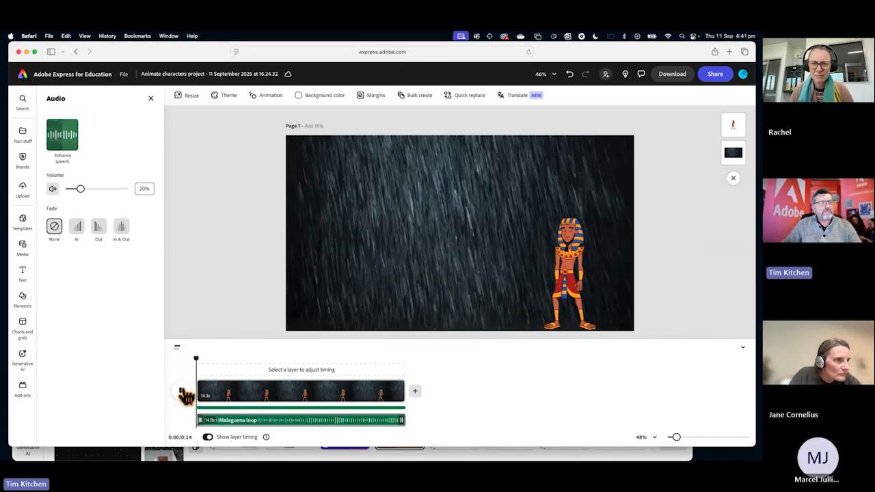
pyautogui.click(183, 394)
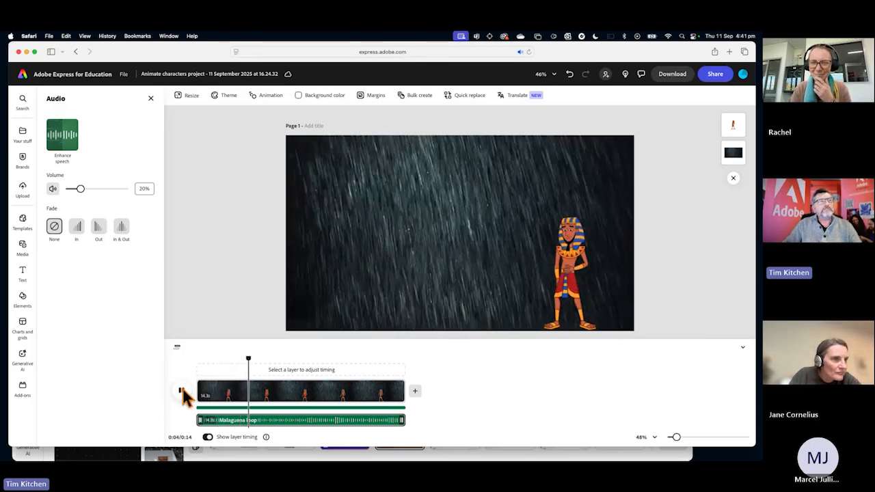
pyautogui.click(182, 394)
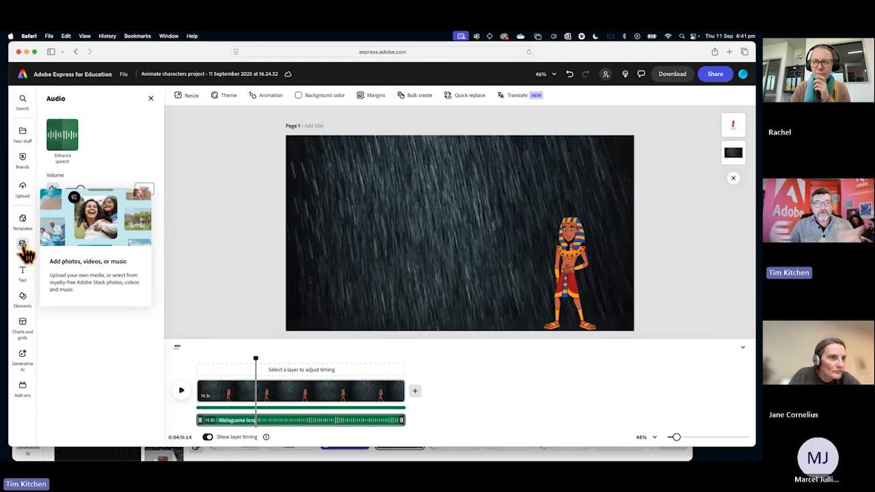
# Search the elements library for "frog" and show all matching design assets.
pyautogui.click(23, 301)
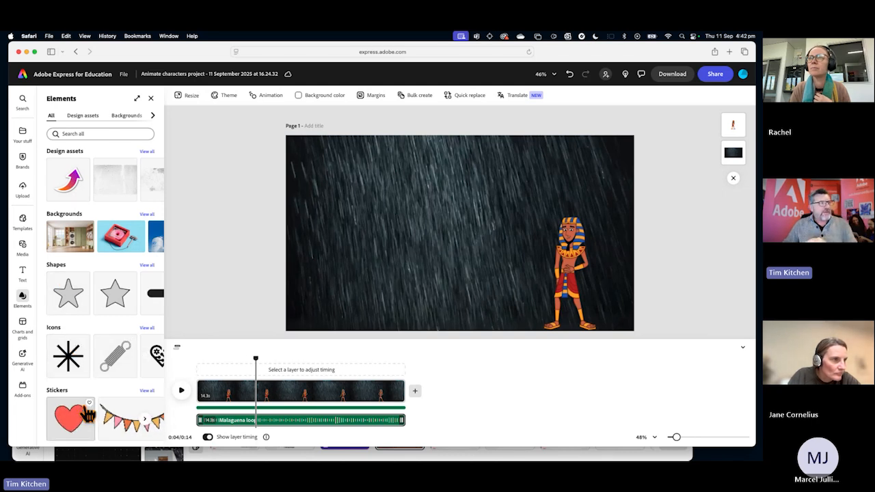
pyautogui.click(71, 133)
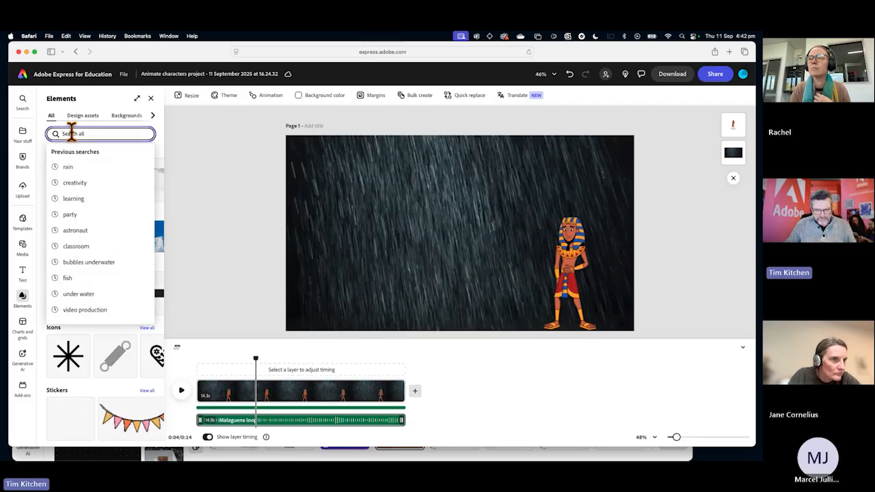
pyautogui.write('frog')
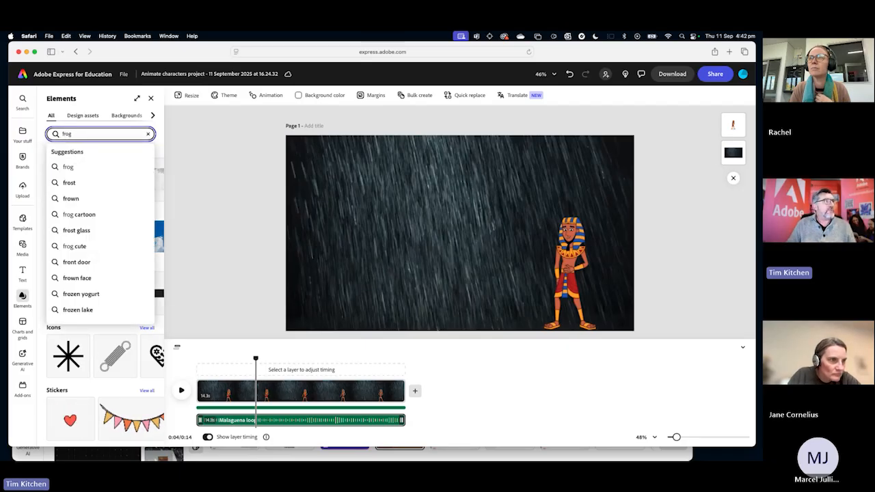
pyautogui.press('Return')
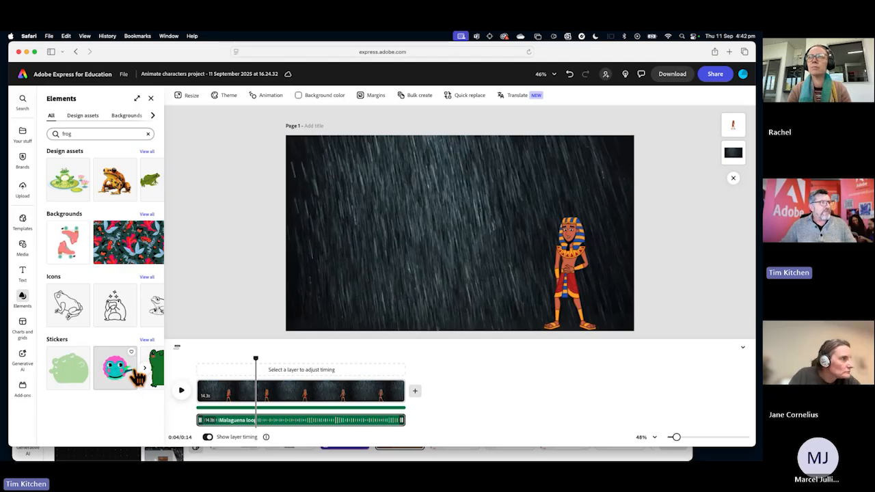
pyautogui.click(147, 152)
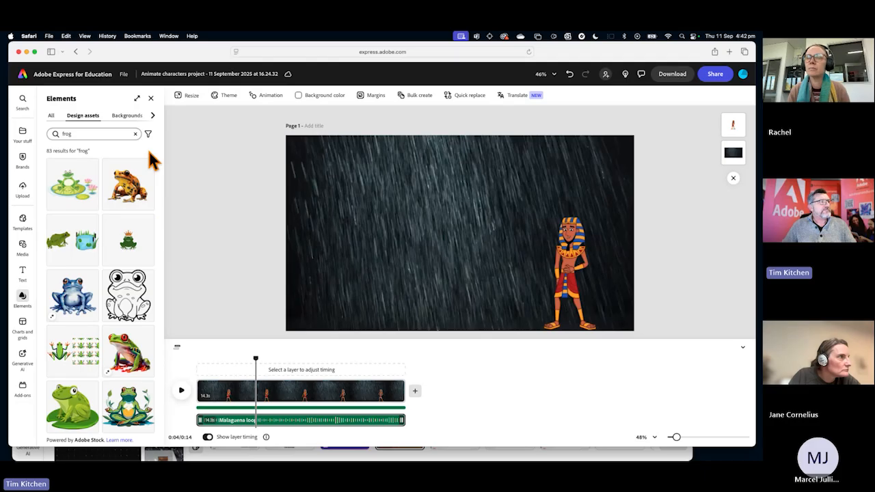
# Change the design asset search to "frogs" and add the green frog sitting on a lily pad to the page.
pyautogui.click(89, 134)
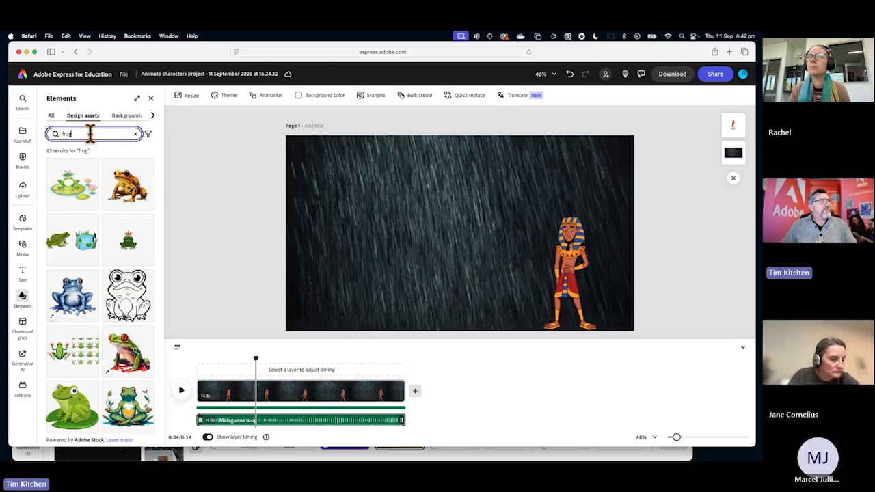
pyautogui.write('s')
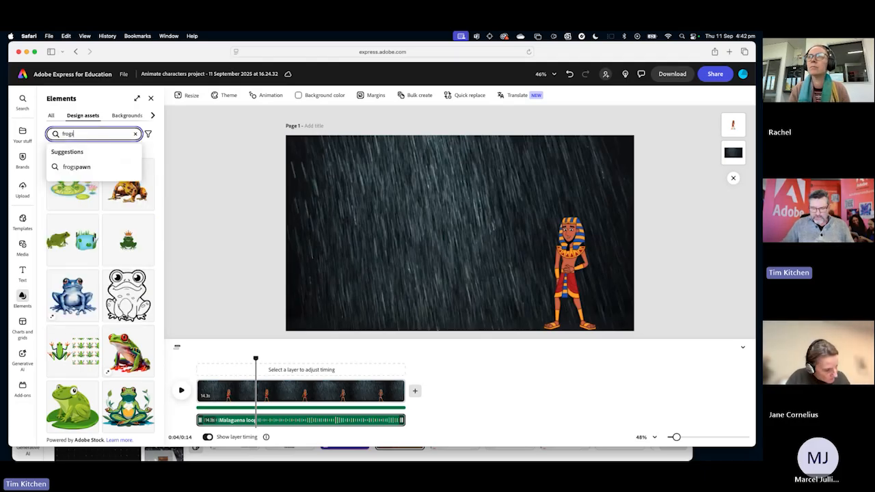
pyautogui.press('Return')
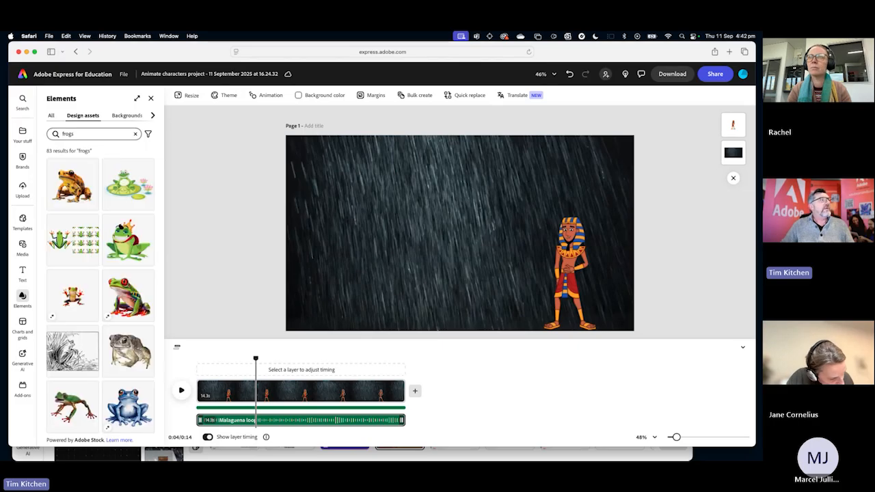
pyautogui.scroll(-3, 98, 212)
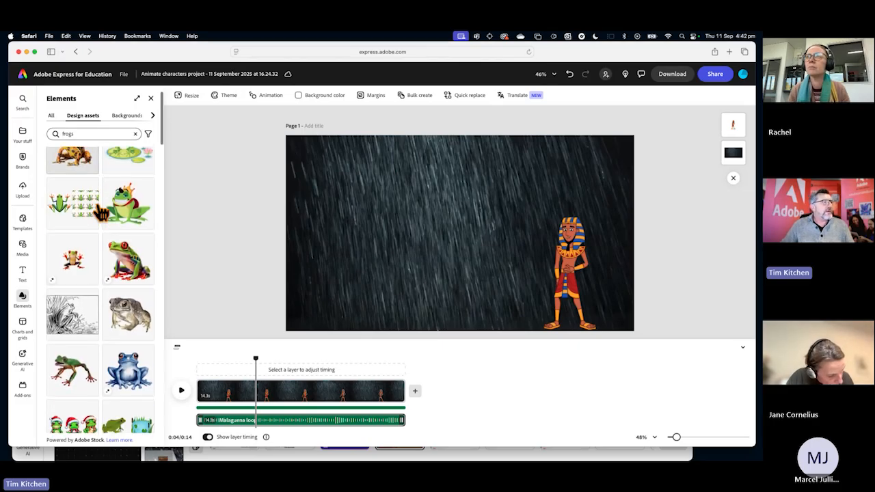
pyautogui.scroll(-1, 101, 213)
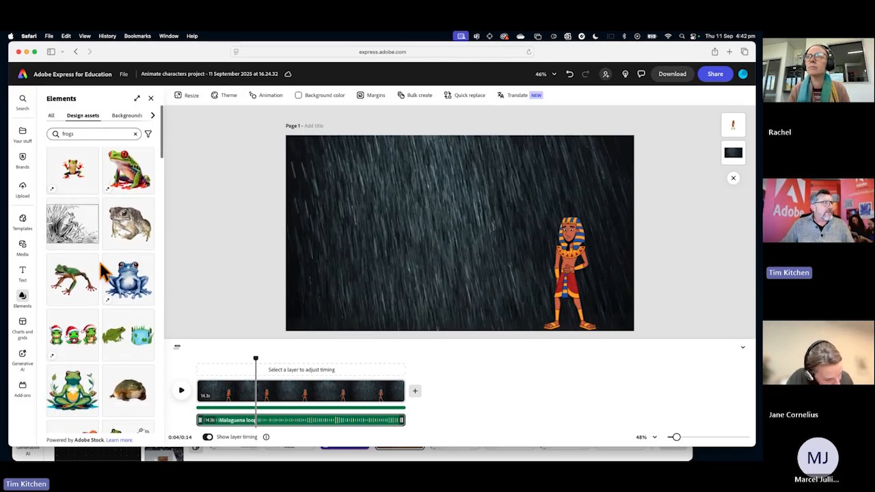
pyautogui.scroll(-2, 91, 307)
pyautogui.scroll(-4, 95, 315)
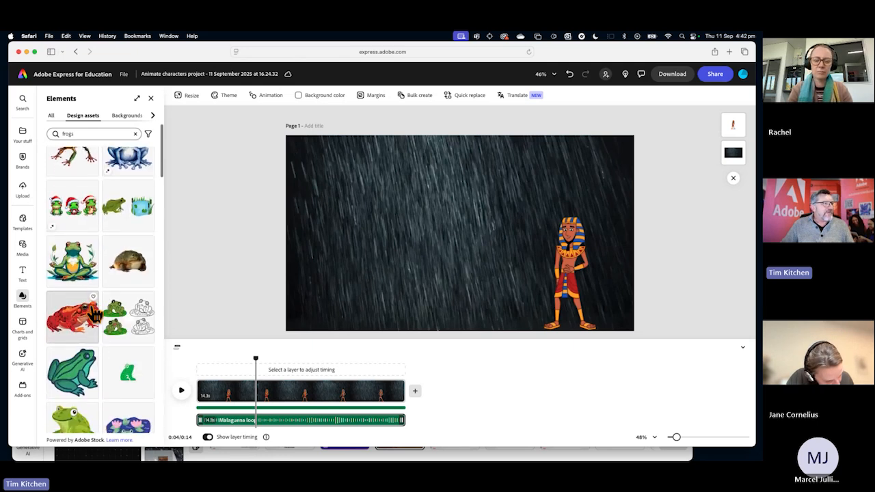
pyautogui.scroll(-2, 94, 316)
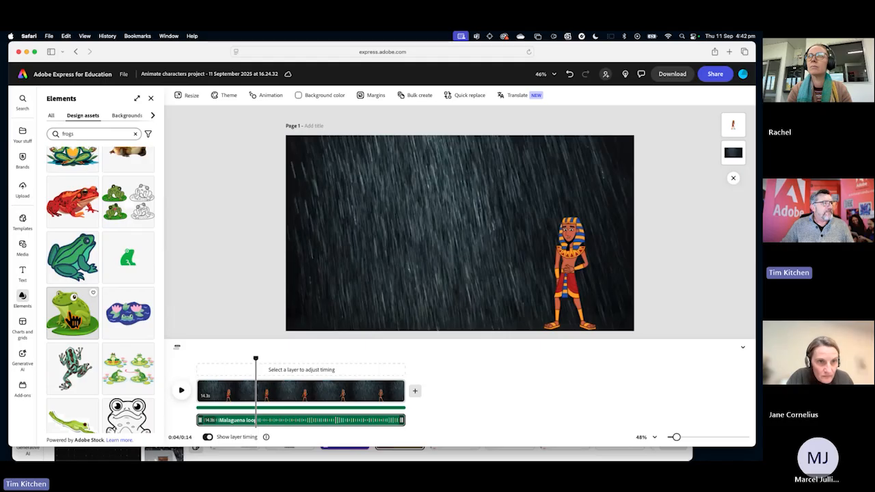
pyautogui.click(72, 316)
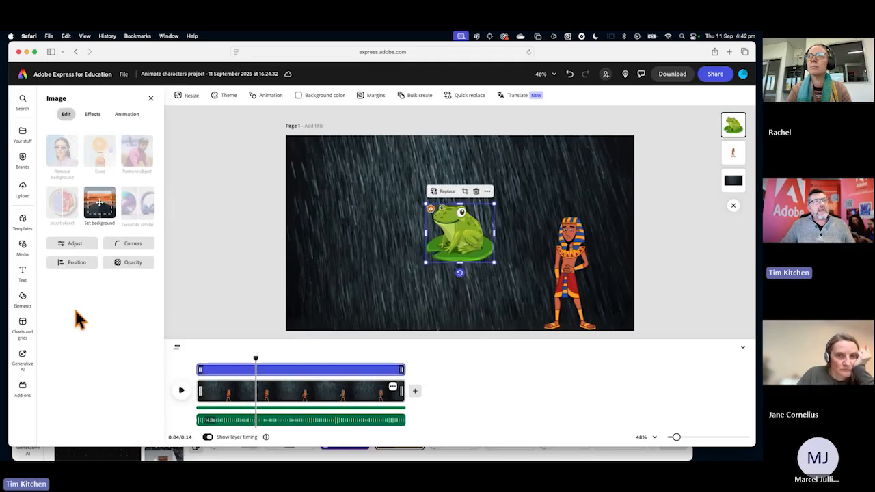
# Shrink the frog, place it in the lower-left corner of the page, and show its animation options.
pyautogui.moveTo(493, 262); pyautogui.dragTo(338, 304)
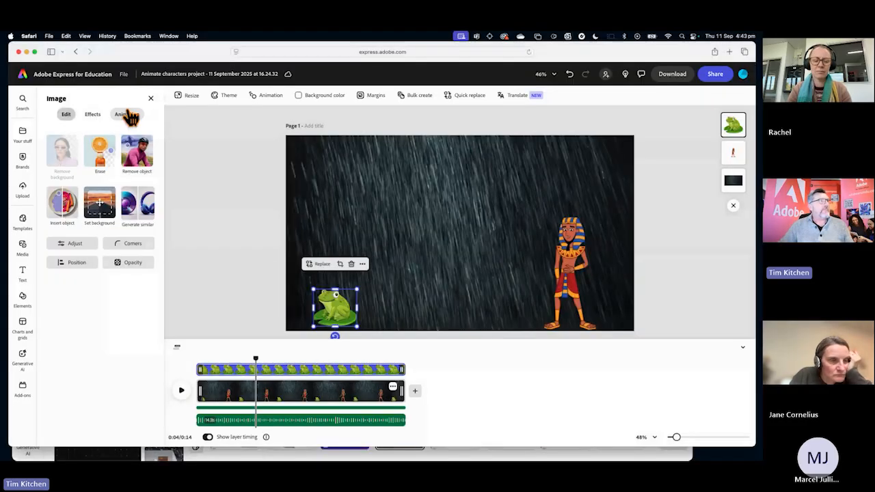
pyautogui.click(127, 116)
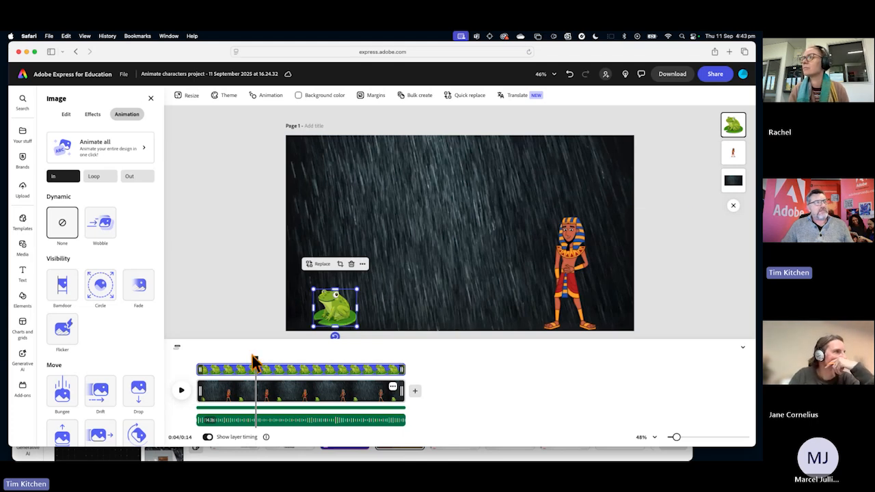
# Preview the scene, trim the start of the frog's layer to the 4-second mark, and play the scene from the beginning to check its entrance.
pyautogui.moveTo(253, 355); pyautogui.dragTo(216, 356)
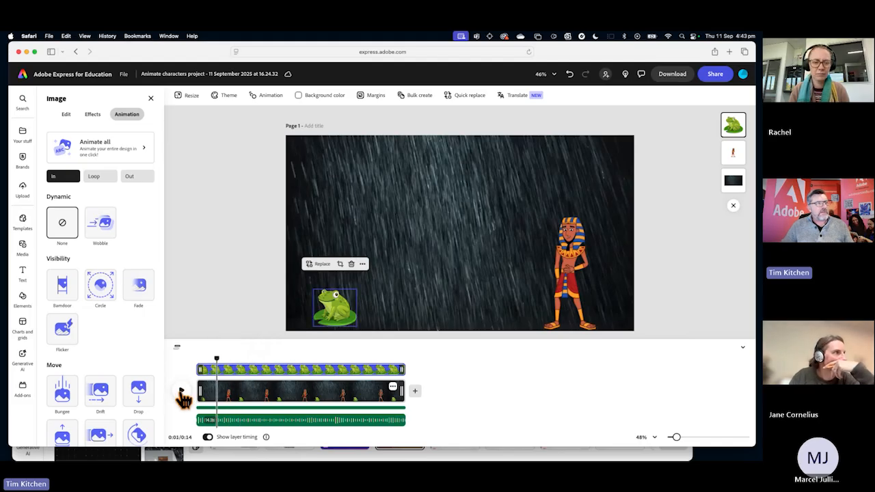
pyautogui.click(181, 392)
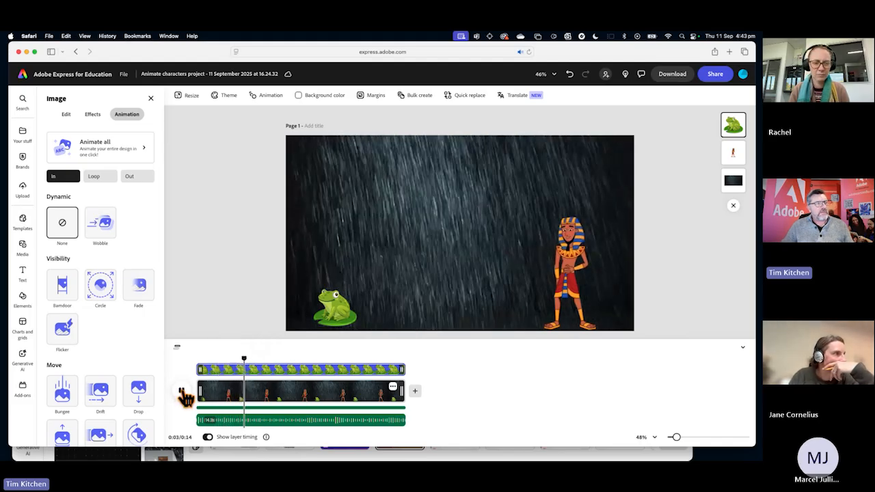
pyautogui.click(183, 394)
pyautogui.moveTo(253, 357); pyautogui.dragTo(247, 355)
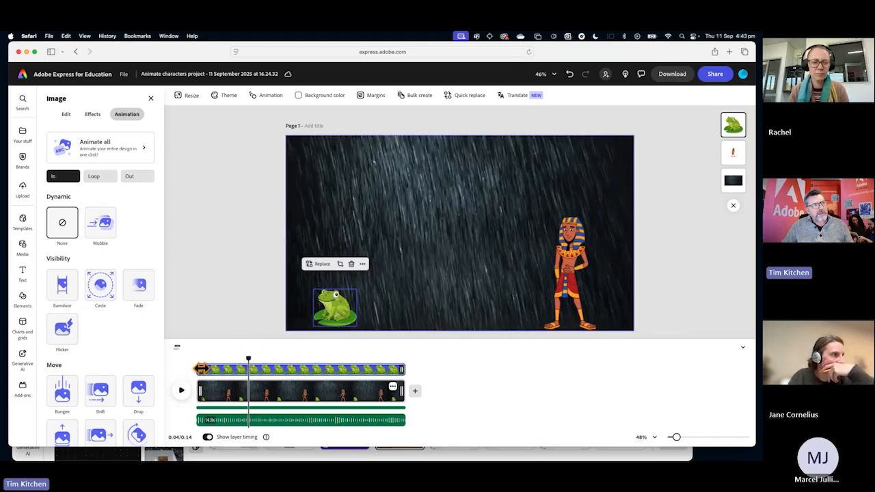
pyautogui.click(330, 306)
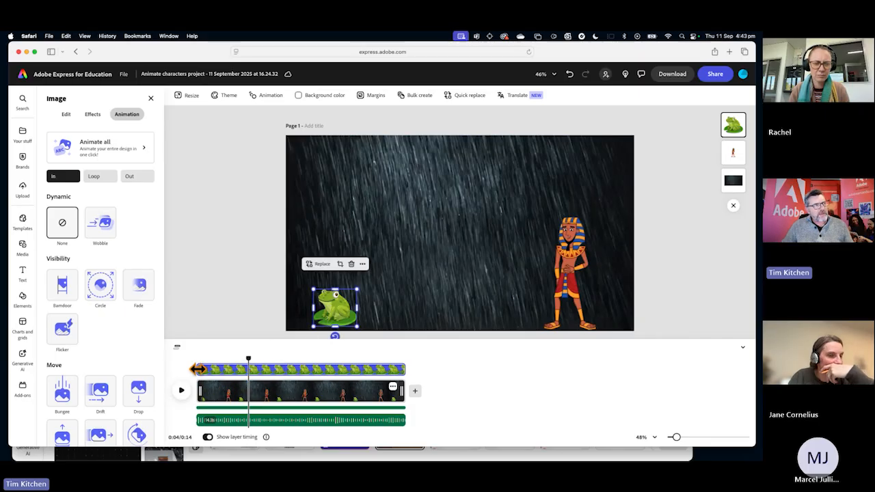
pyautogui.moveTo(197, 369)
pyautogui.mouseDown()
pyautogui.moveTo(249, 370)
pyautogui.moveTo(215, 351)
pyautogui.moveTo(191, 358)
pyautogui.mouseUp()
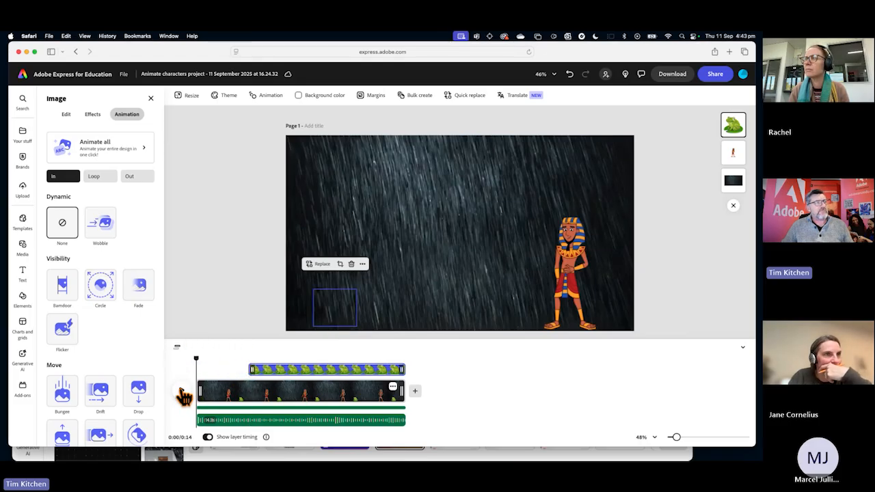
pyautogui.press('space')
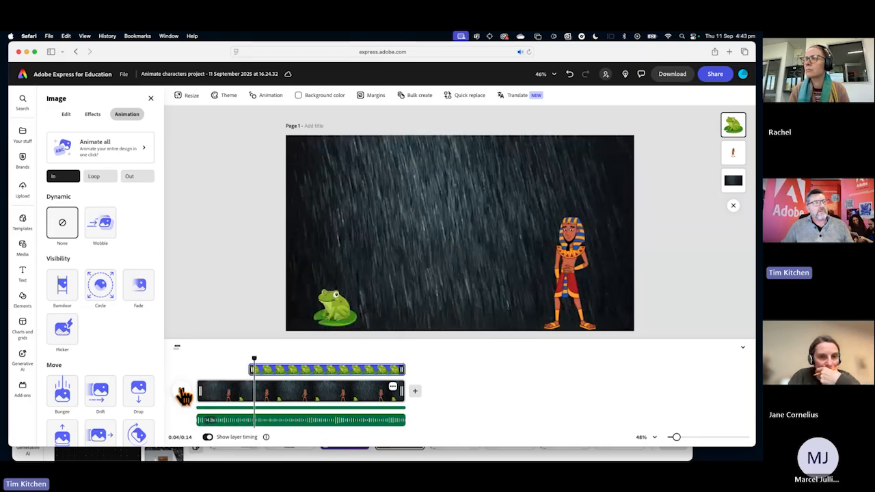
pyautogui.click(181, 392)
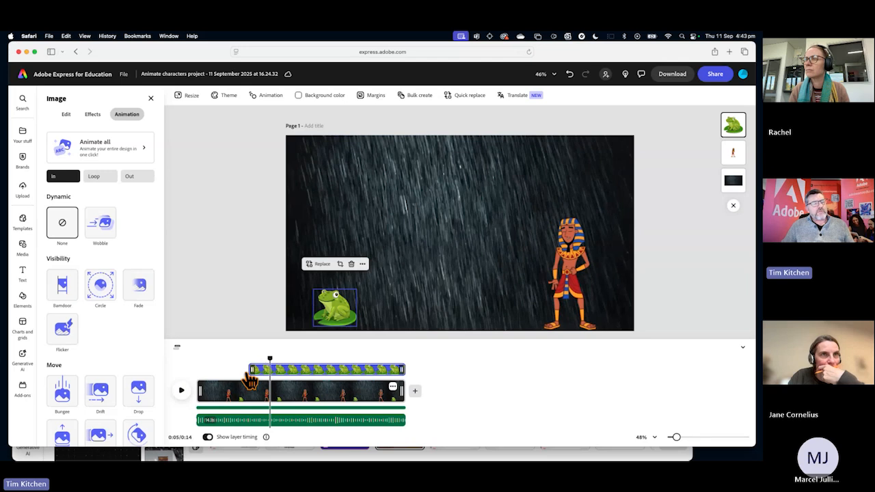
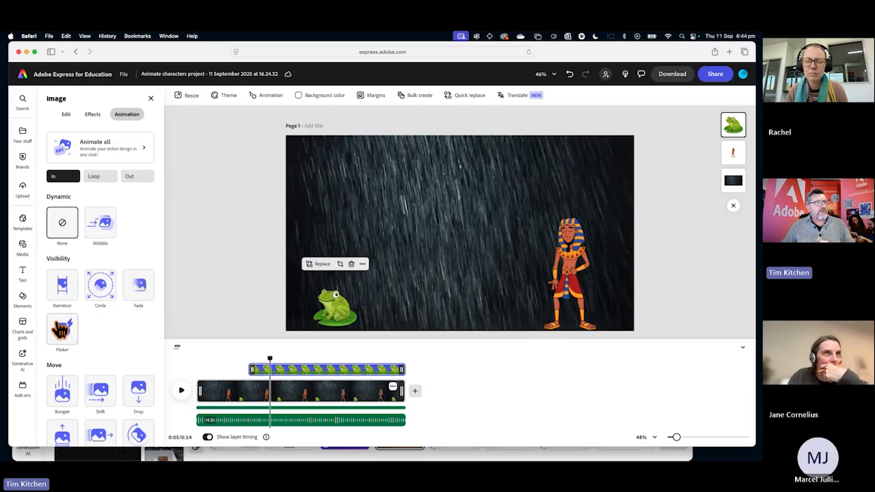
# Apply the Drop entrance animation to the frog, starting outside the page, and play the scene from the 2-second mark.
pyautogui.scroll(-2, 60, 330)
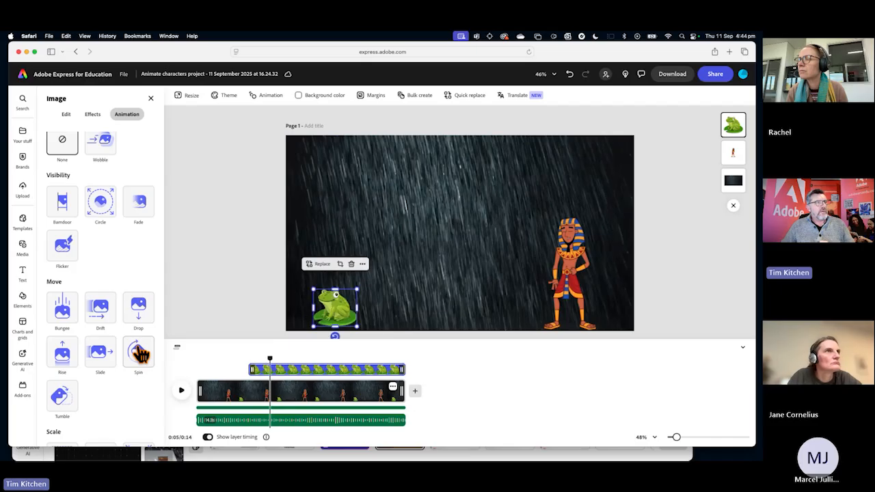
pyautogui.click(138, 312)
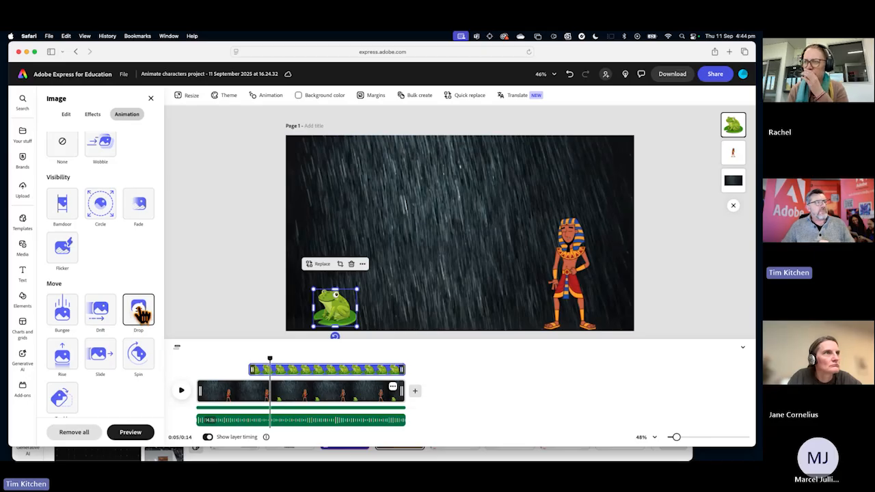
pyautogui.click(139, 313)
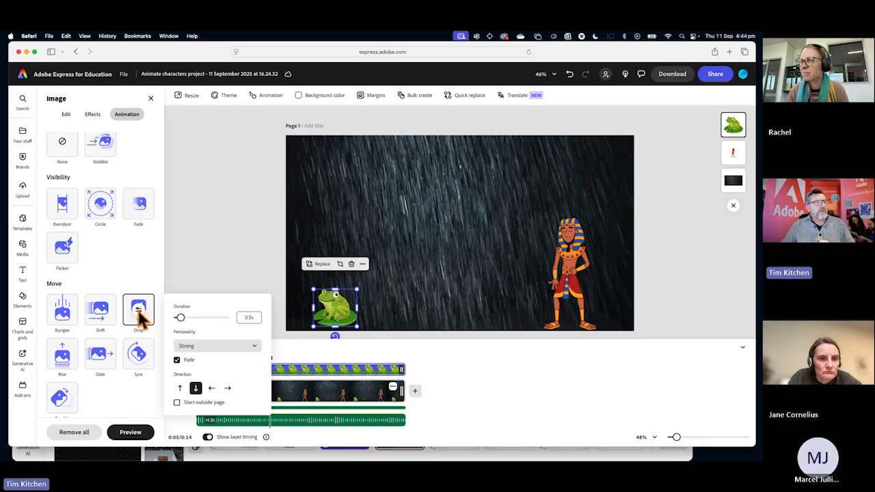
pyautogui.click(177, 404)
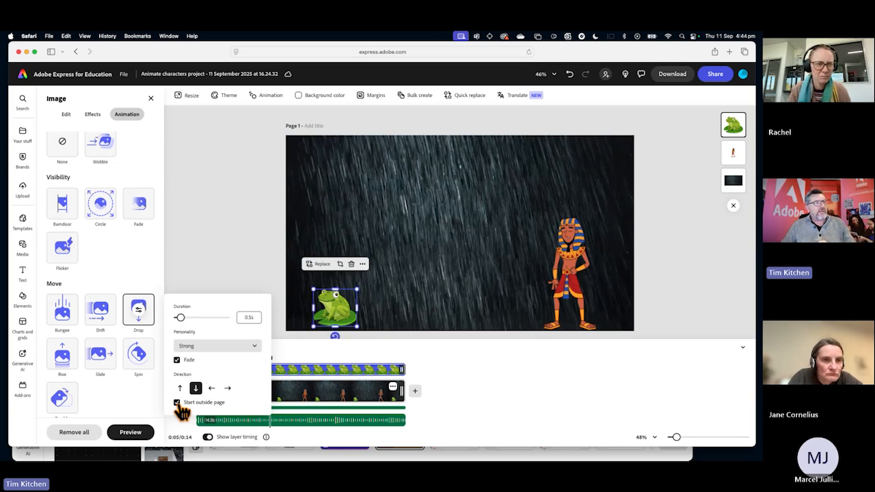
pyautogui.click(445, 373)
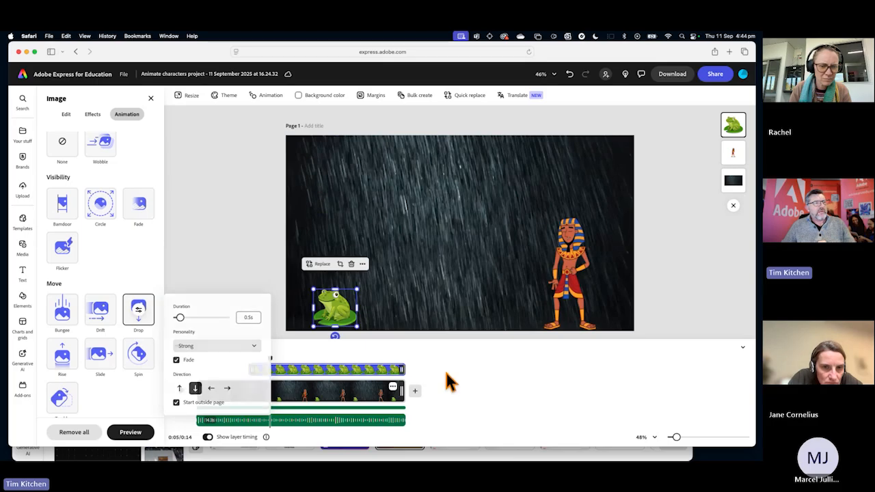
pyautogui.moveTo(267, 354); pyautogui.dragTo(226, 356)
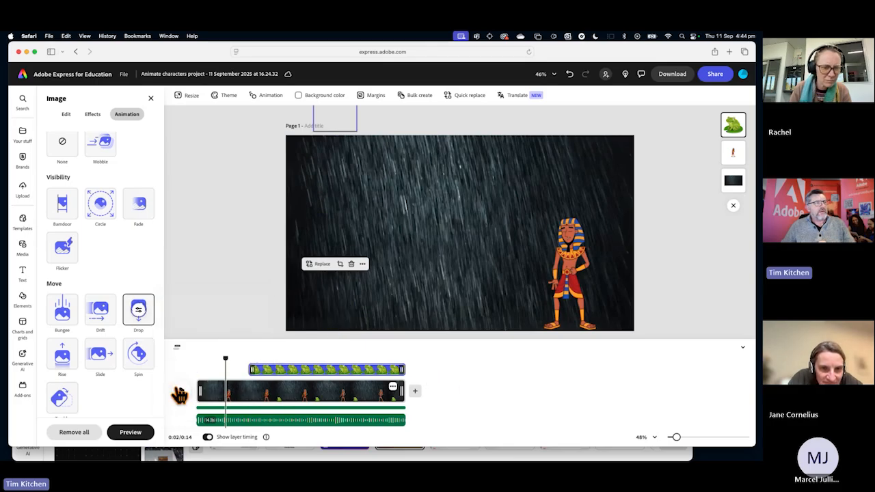
pyautogui.click(181, 393)
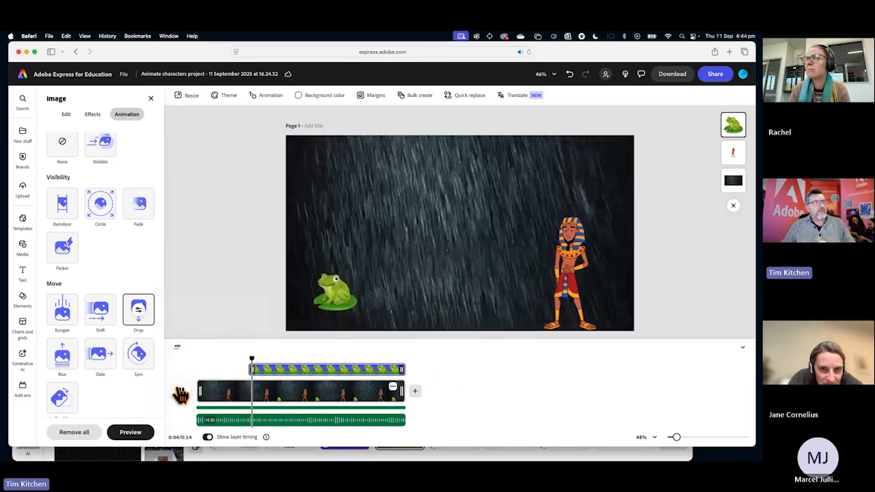
pyautogui.click(182, 394)
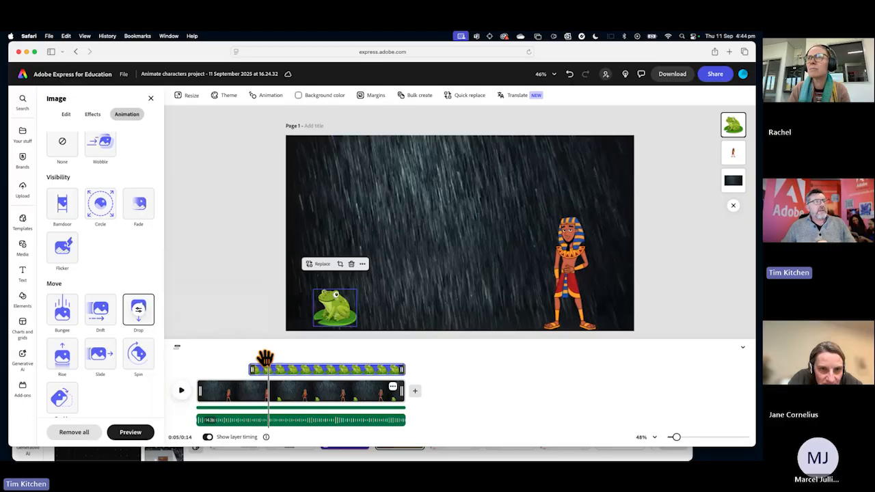
# Duplicate the frog and place a smaller copy just above and to the right of the original.
pyautogui.rightClick(331, 317)
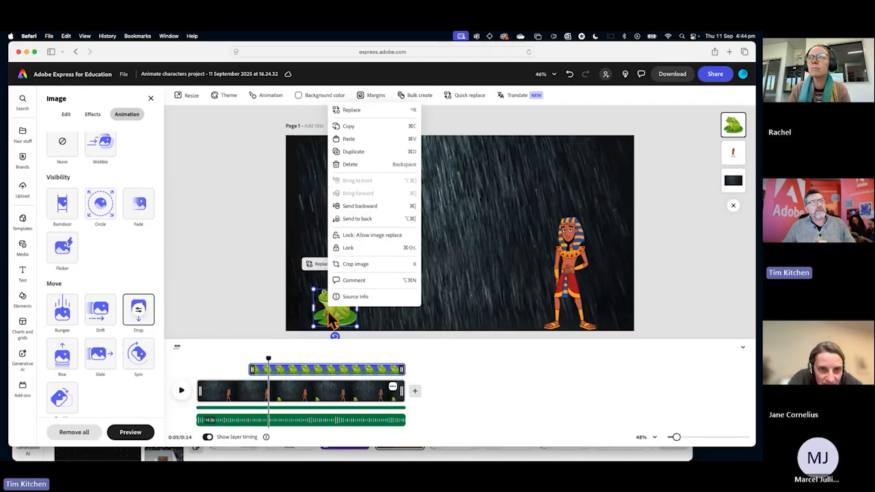
pyautogui.click(354, 151)
pyautogui.moveTo(340, 309); pyautogui.dragTo(356, 284)
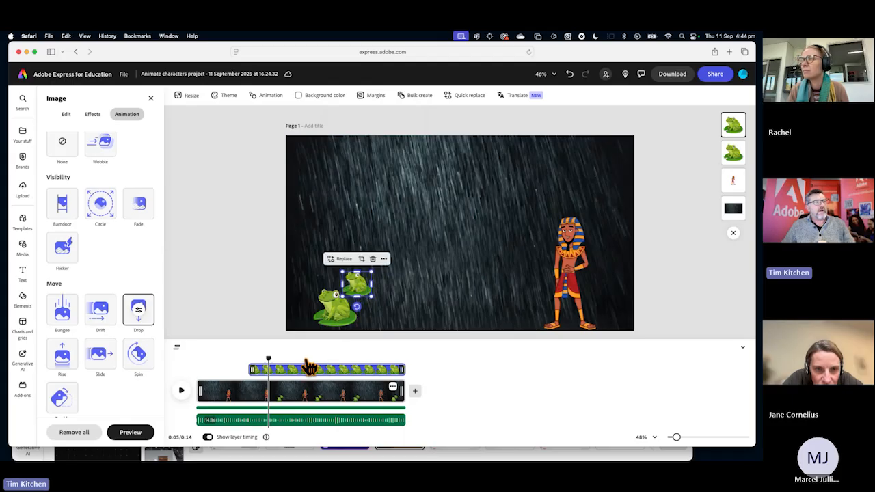
# Play the scene from the beginning to check when the two frogs drop in.
pyautogui.moveTo(268, 358); pyautogui.dragTo(197, 360)
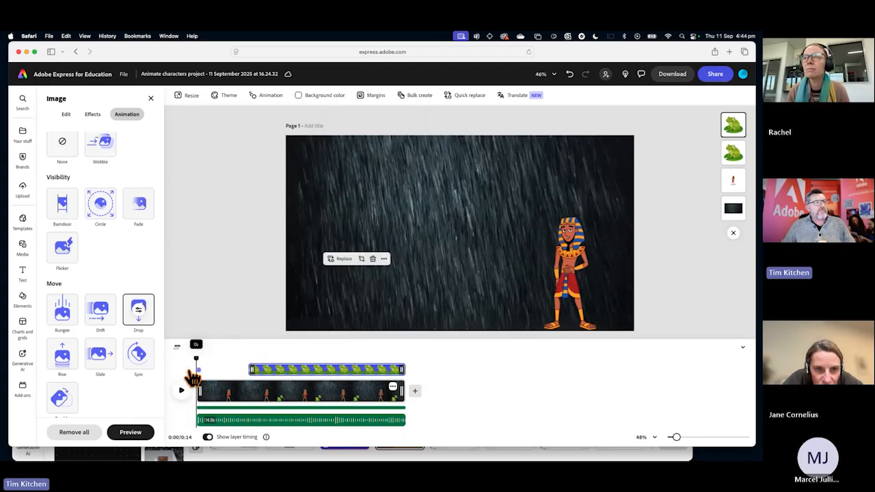
pyautogui.click(182, 395)
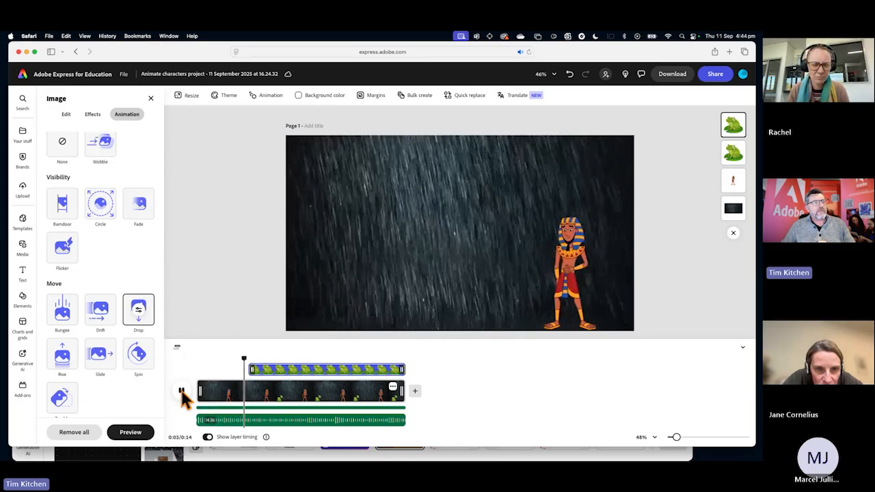
pyautogui.click(181, 394)
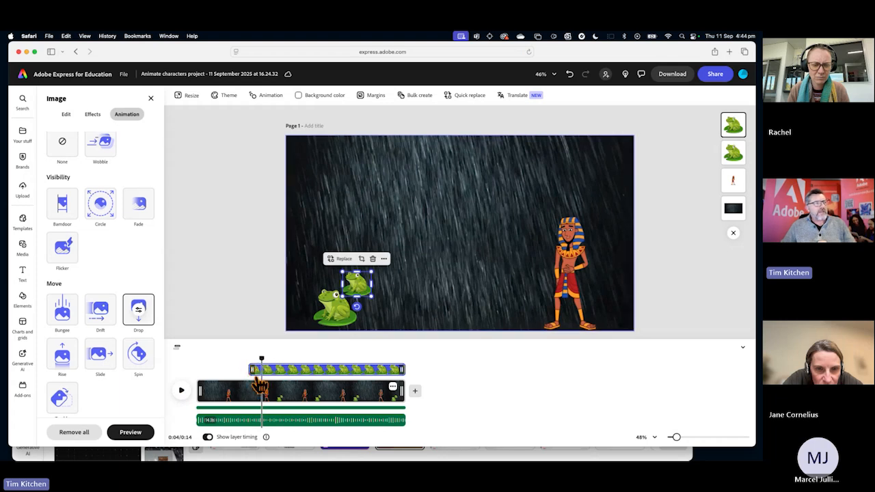
# Delay the start of the second frog's layer to just past the 4-second mark, replaying the scene to check the timing.
pyautogui.moveTo(251, 371); pyautogui.dragTo(194, 357)
pyautogui.click(182, 391)
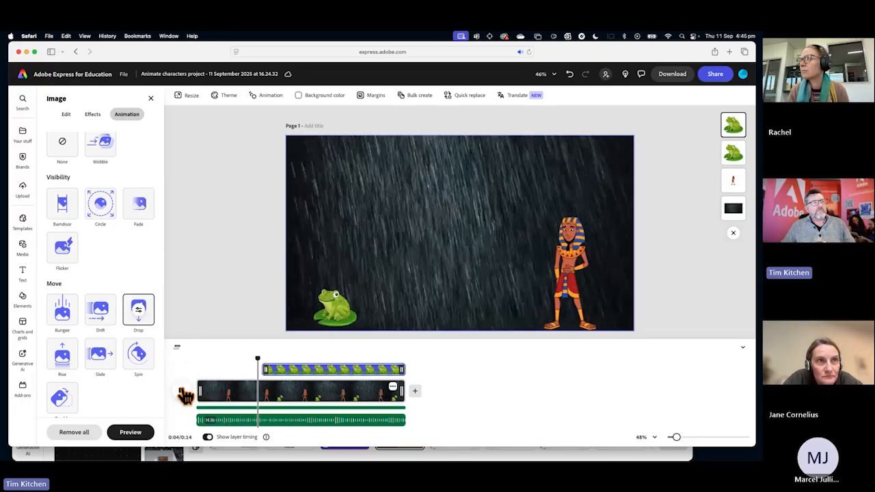
pyautogui.click(183, 394)
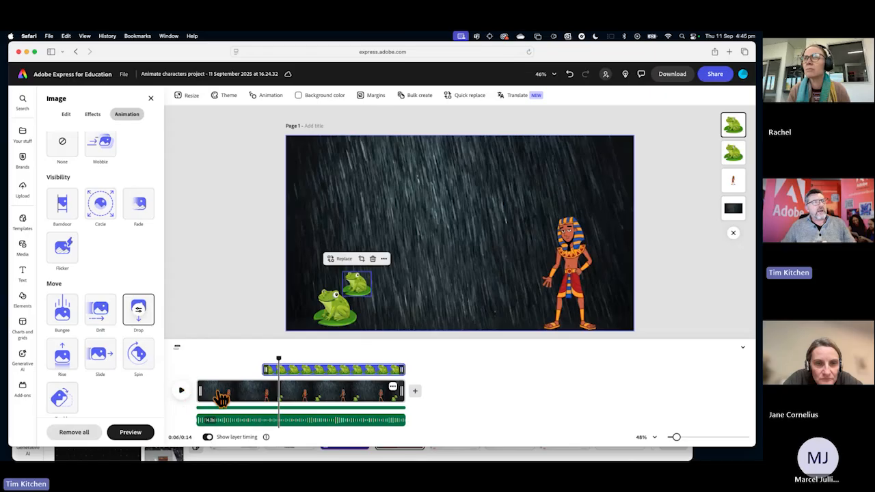
pyautogui.moveTo(265, 369); pyautogui.dragTo(262, 369)
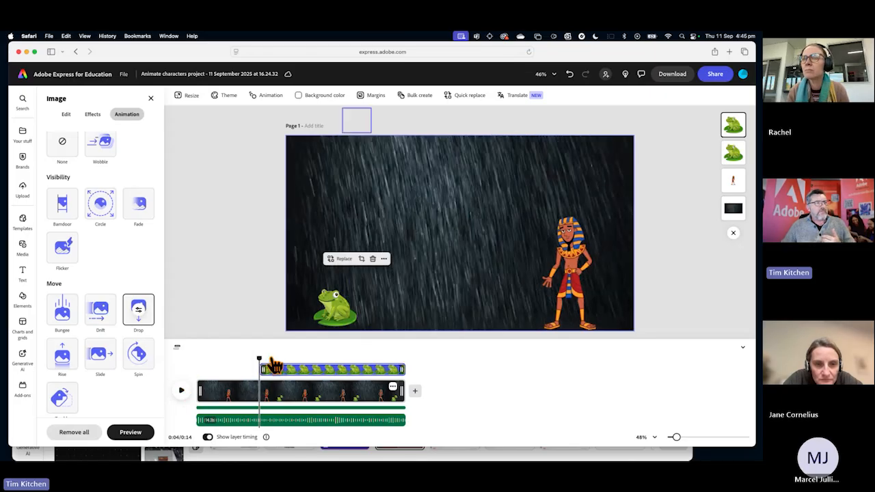
# Duplicate the smaller frog and place the copy up and to the left, above the original large frog.
pyautogui.click(335, 312)
pyautogui.click(355, 287)
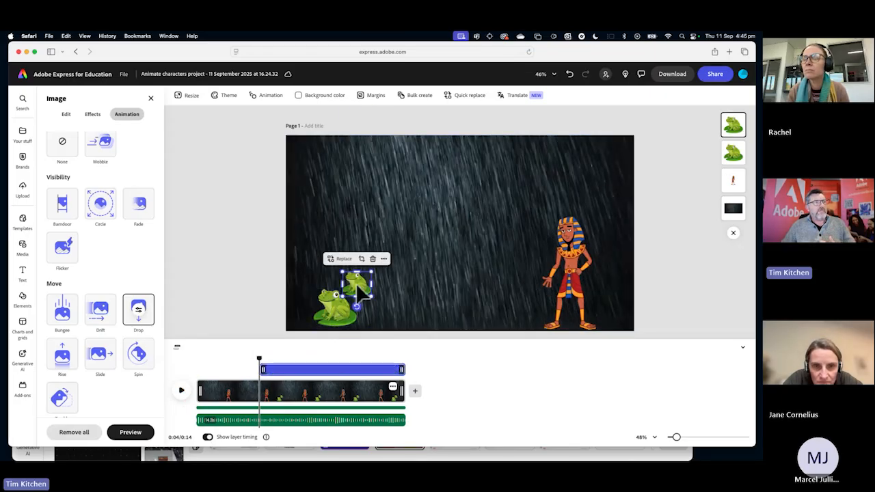
pyautogui.rightClick(355, 287)
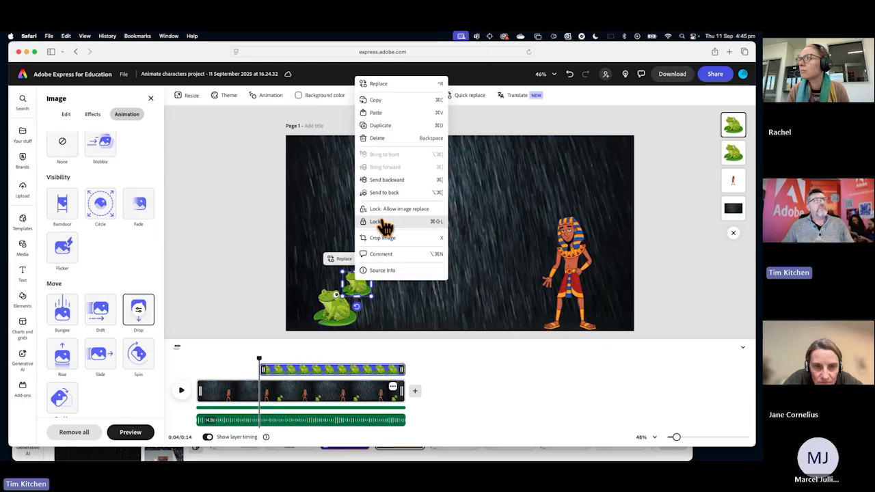
pyautogui.click(383, 135)
pyautogui.moveTo(351, 288); pyautogui.dragTo(323, 265)
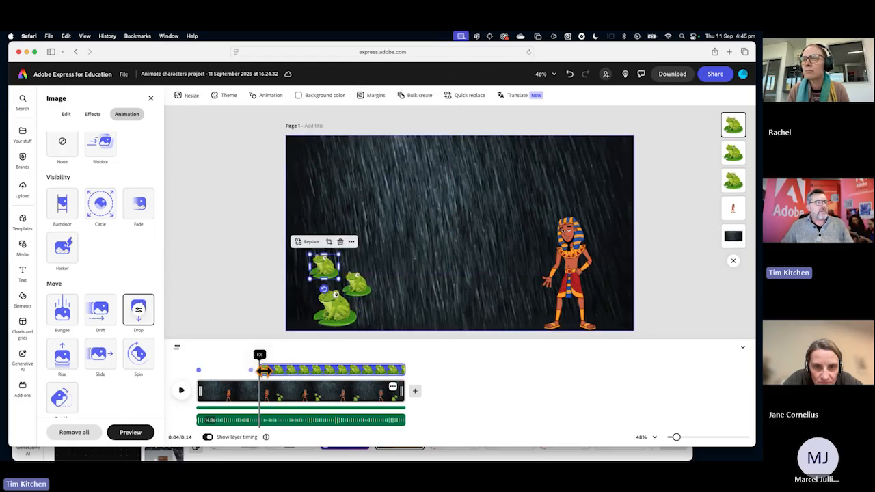
# Delay the start of the third frog's layer to about the 5-second mark and play the scene from the 3-second mark.
pyautogui.moveTo(268, 371); pyautogui.dragTo(272, 369)
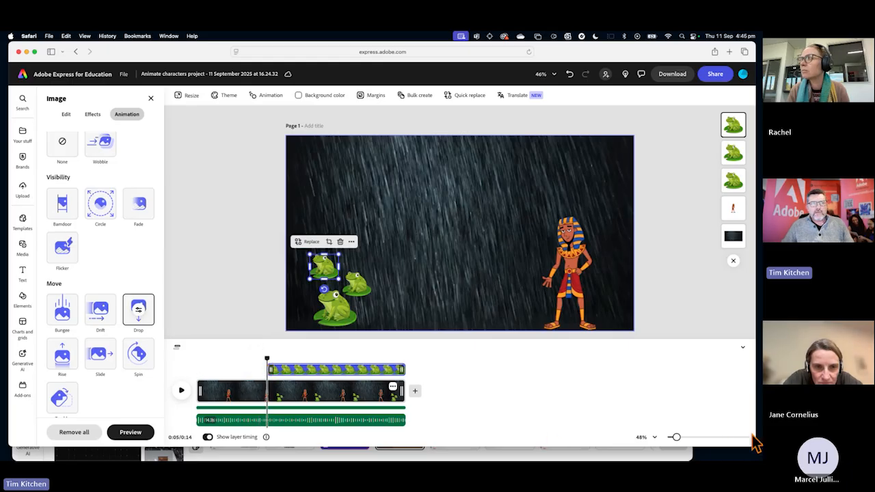
pyautogui.moveTo(683, 444)
pyautogui.mouseDown()
pyautogui.moveTo(675, 445)
pyautogui.moveTo(696, 444)
pyautogui.mouseUp()
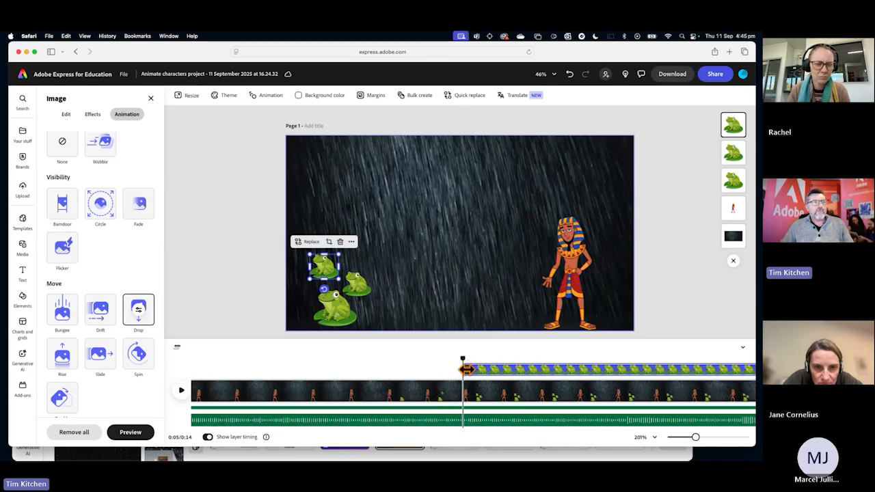
pyautogui.moveTo(464, 367)
pyautogui.mouseDown()
pyautogui.moveTo(473, 369)
pyautogui.moveTo(465, 369)
pyautogui.mouseUp()
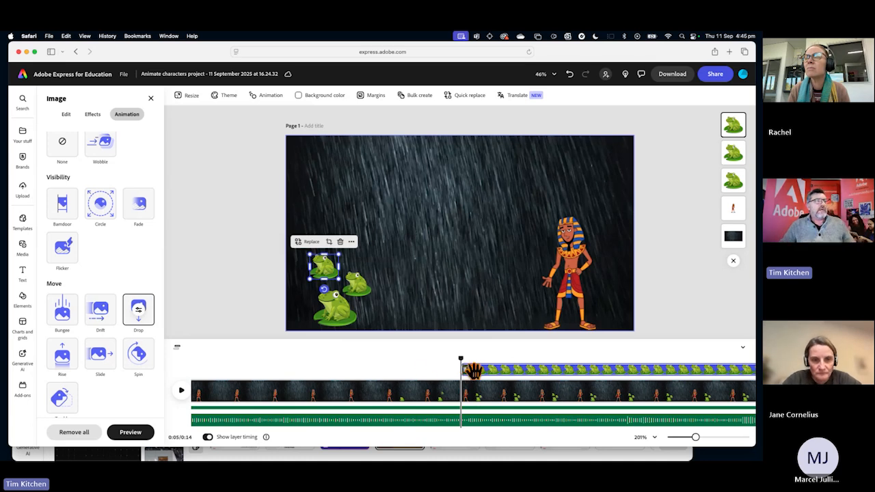
pyautogui.moveTo(461, 363); pyautogui.dragTo(339, 367)
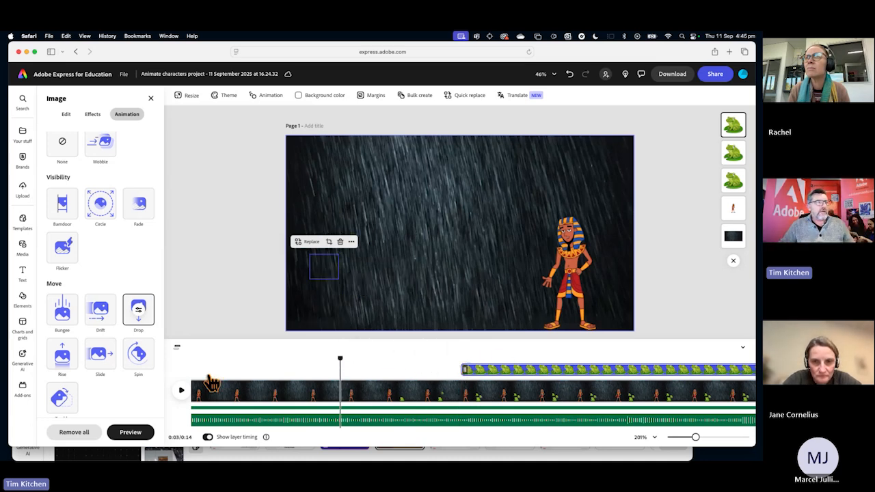
pyautogui.press('space')
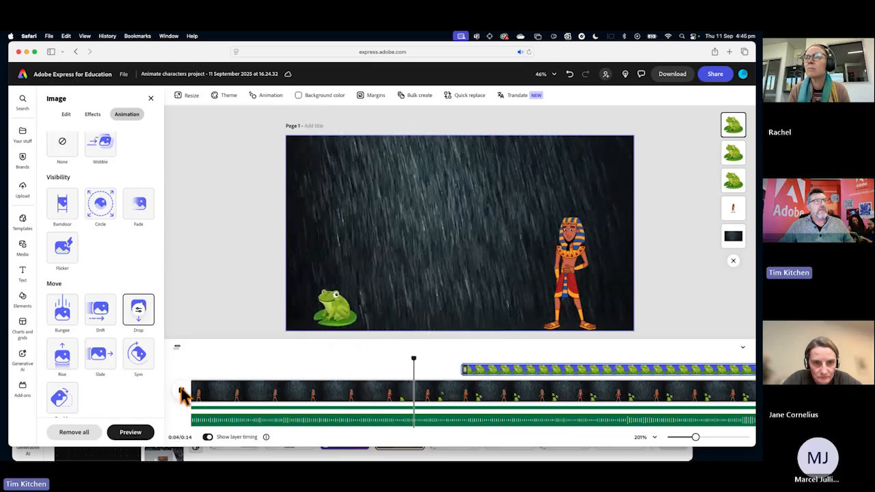
pyautogui.click(182, 390)
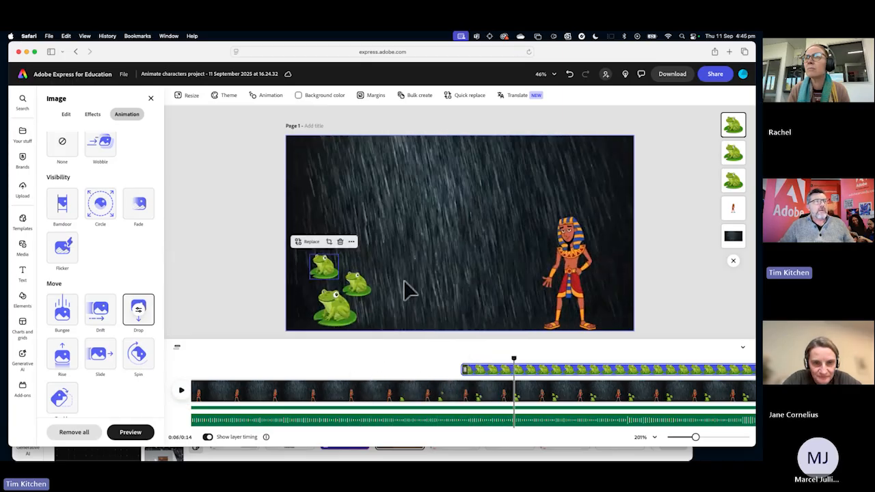
# Make the second and third frogs' layers start slightly earlier and play the scene from the 2-second mark.
pyautogui.click(361, 281)
pyautogui.moveTo(432, 369); pyautogui.dragTo(499, 370)
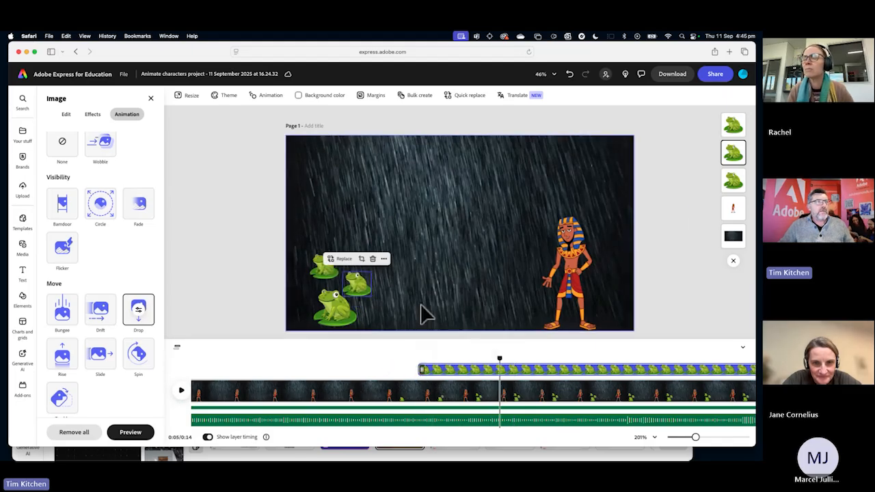
pyautogui.click(322, 268)
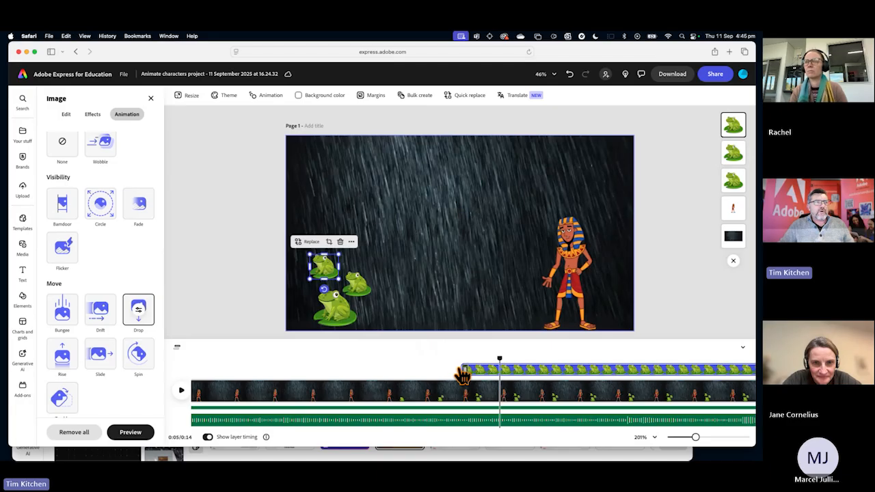
pyautogui.moveTo(463, 370); pyautogui.dragTo(307, 357)
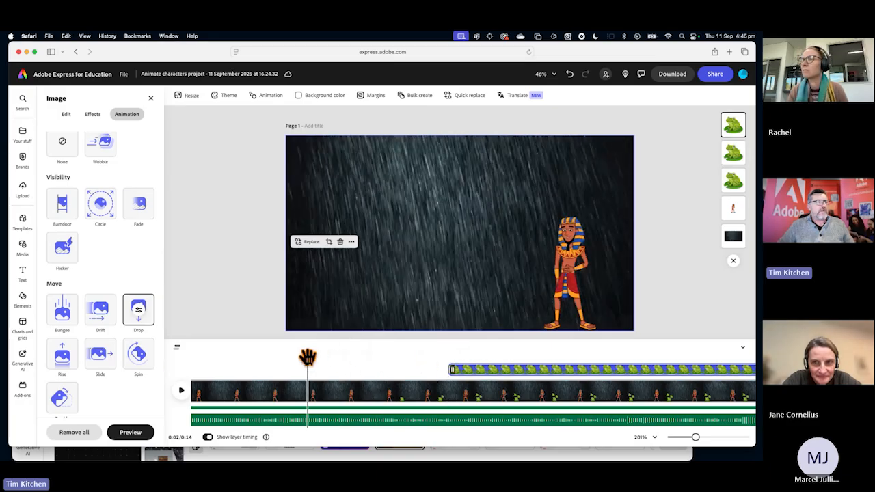
pyautogui.click(185, 394)
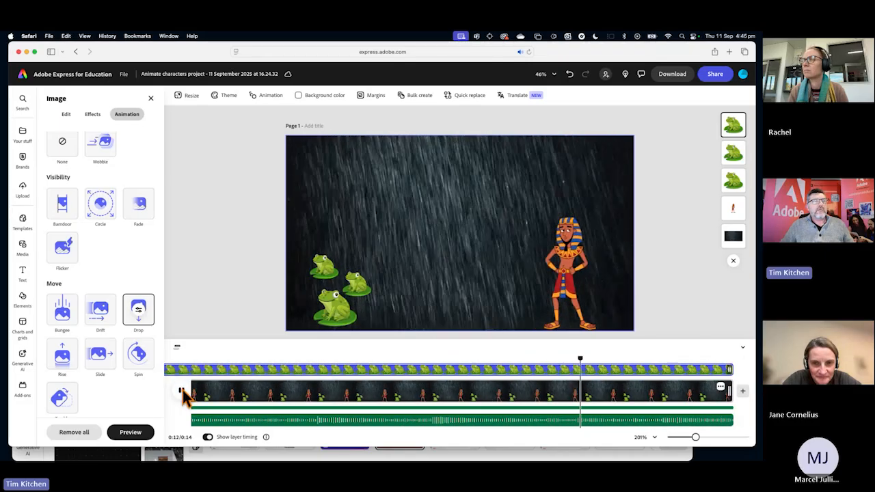
pyautogui.click(182, 391)
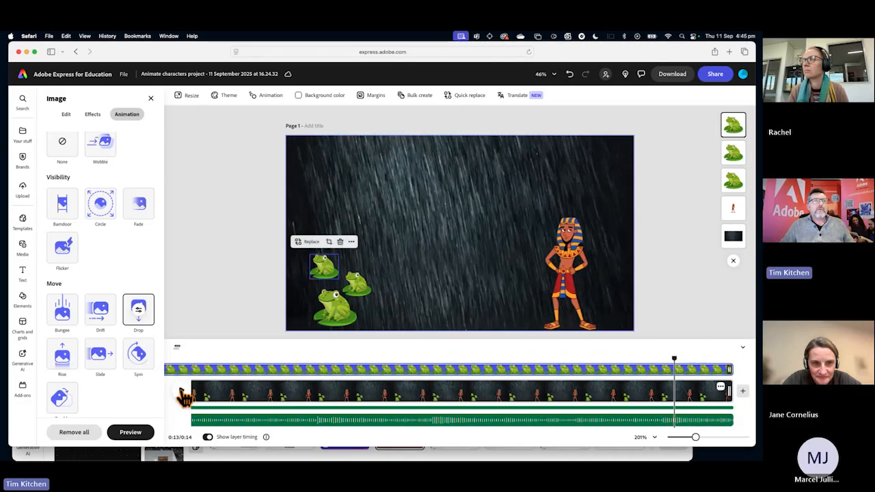
# Try to shorten the whole scene by trimming its end, and undo the change.
pyautogui.click(484, 365)
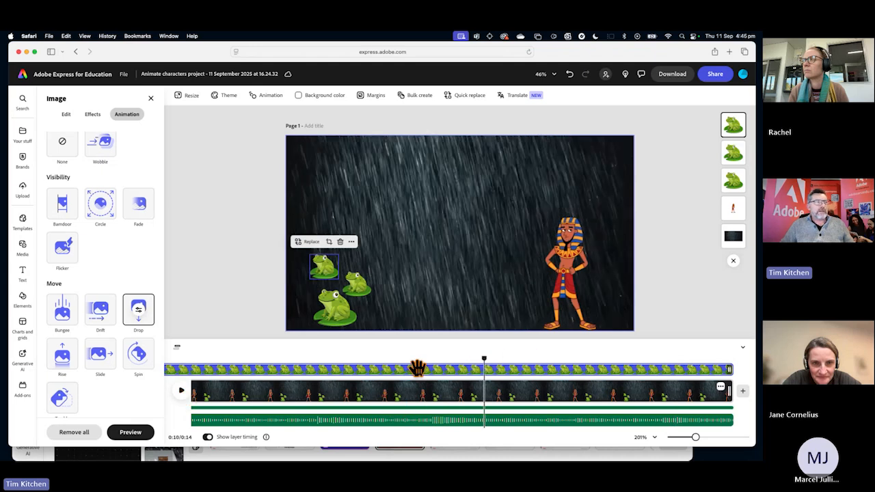
pyautogui.click(442, 230)
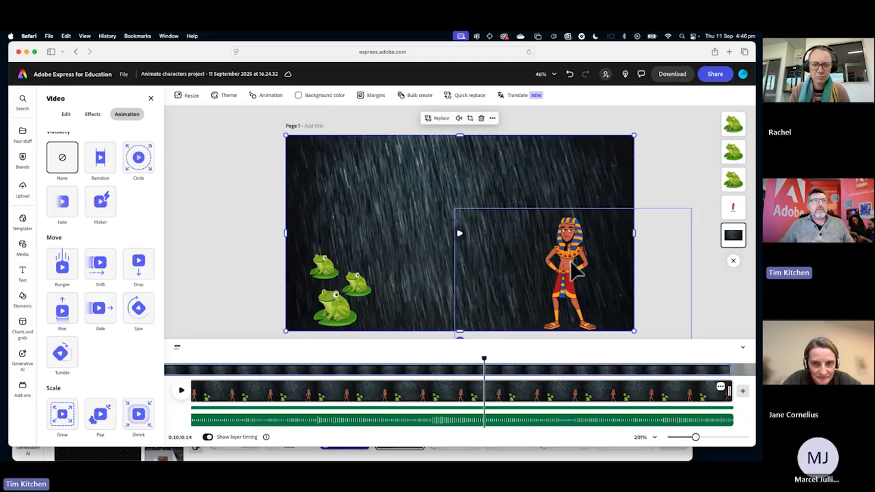
pyautogui.moveTo(730, 390); pyautogui.dragTo(540, 401)
pyautogui.press('super+z')
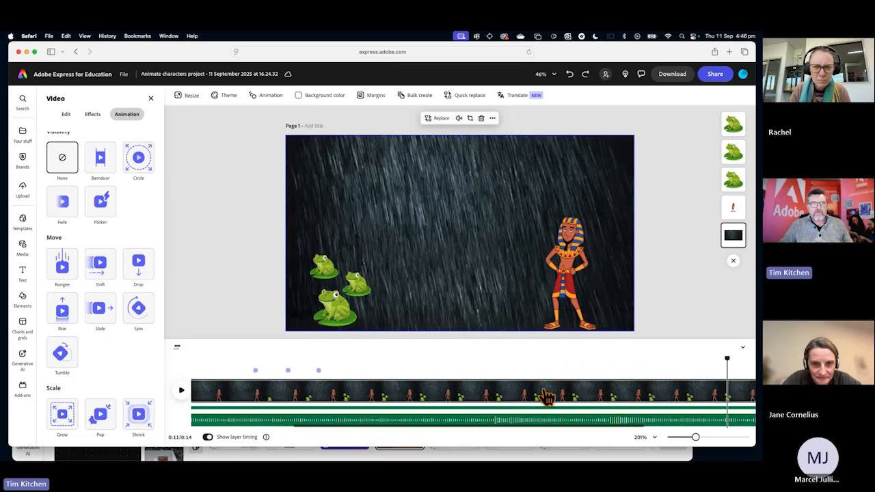
# Trim the end of the rain background video's layer to about the 11-second mark and set the playhead shortly before that point.
pyautogui.click(469, 255)
pyautogui.click(422, 287)
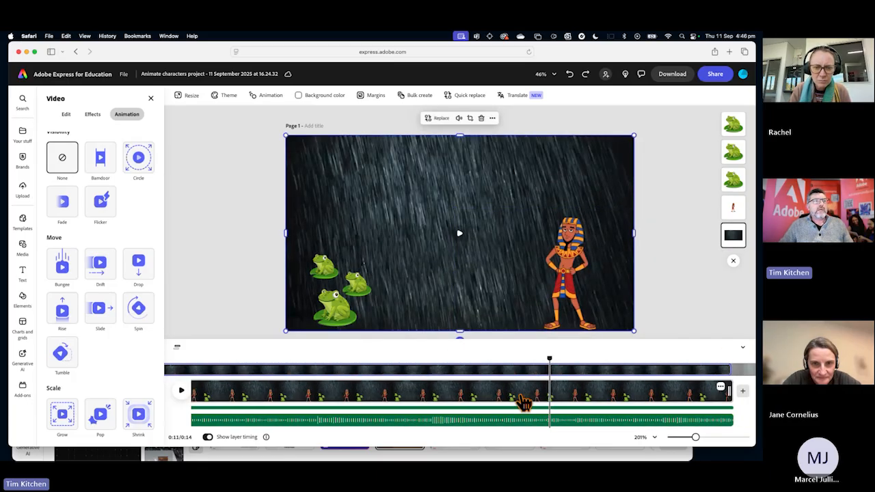
pyautogui.moveTo(732, 371); pyautogui.dragTo(437, 357)
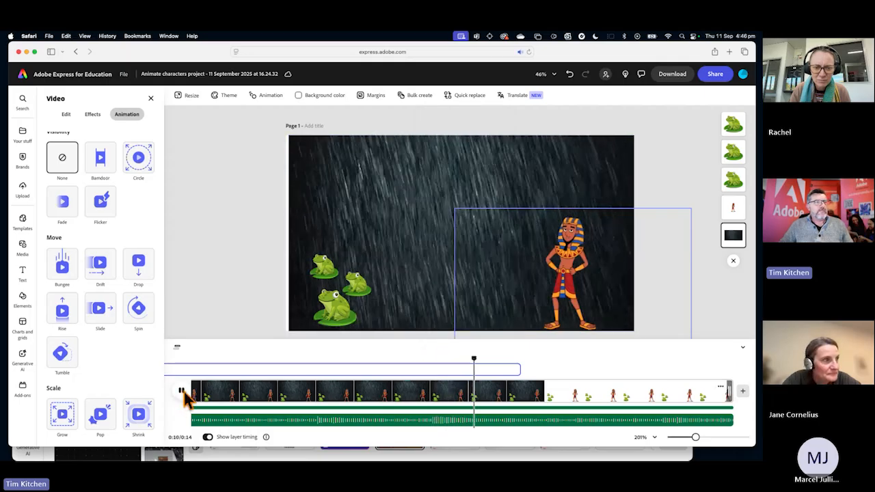
# Stop playback and trim the end of the rain background video's layer to about the 10.3-second mark.
pyautogui.click(182, 392)
pyautogui.click(421, 303)
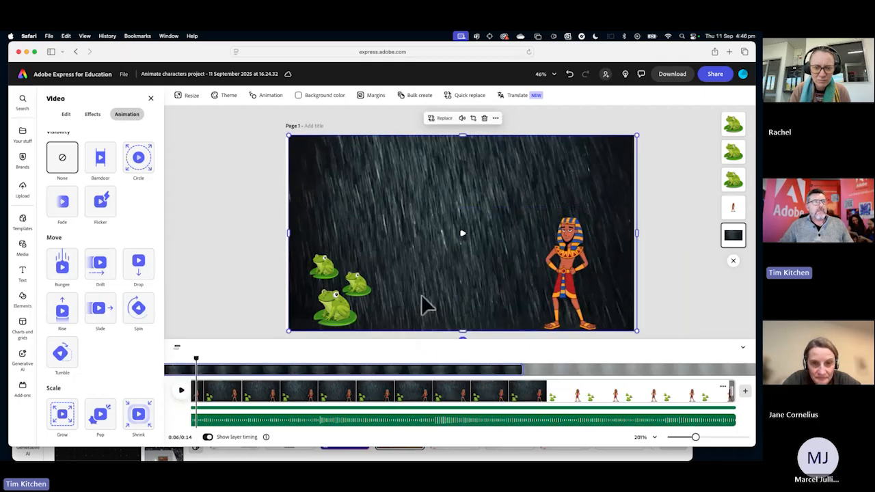
pyautogui.click(488, 369)
# Search the media library's videos for "river".
pyautogui.click(22, 247)
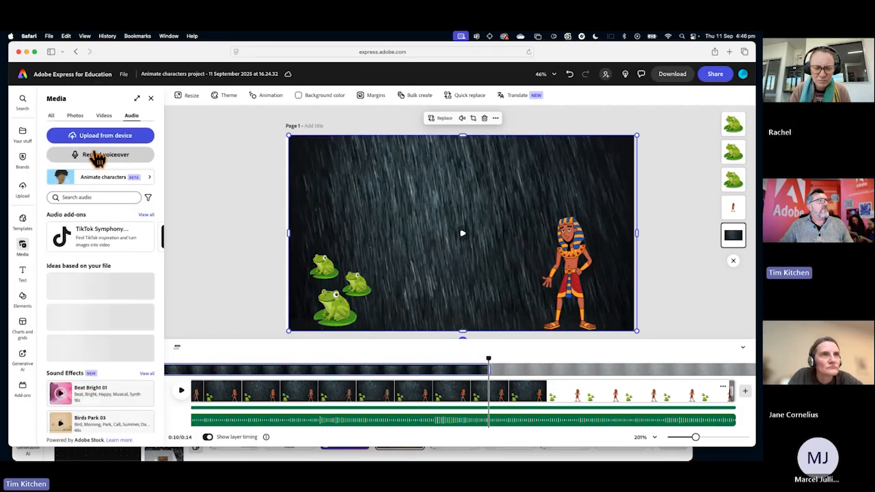
pyautogui.click(105, 117)
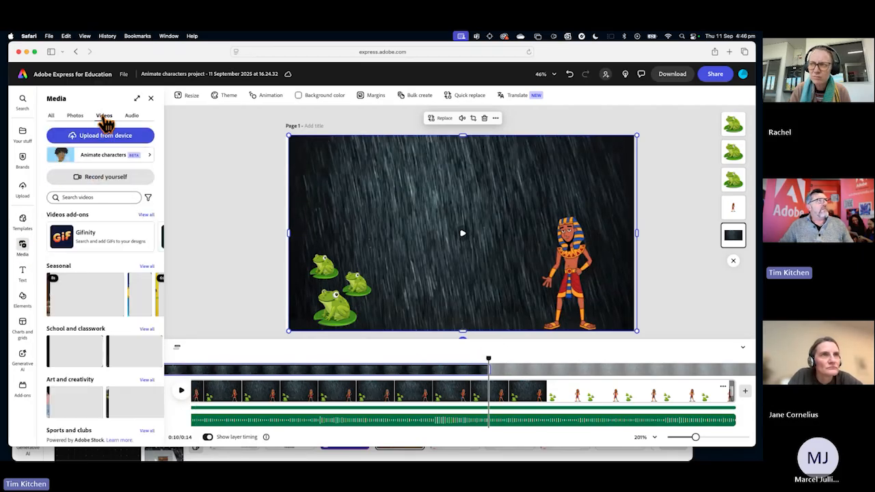
pyautogui.click(83, 197)
pyautogui.write('five')
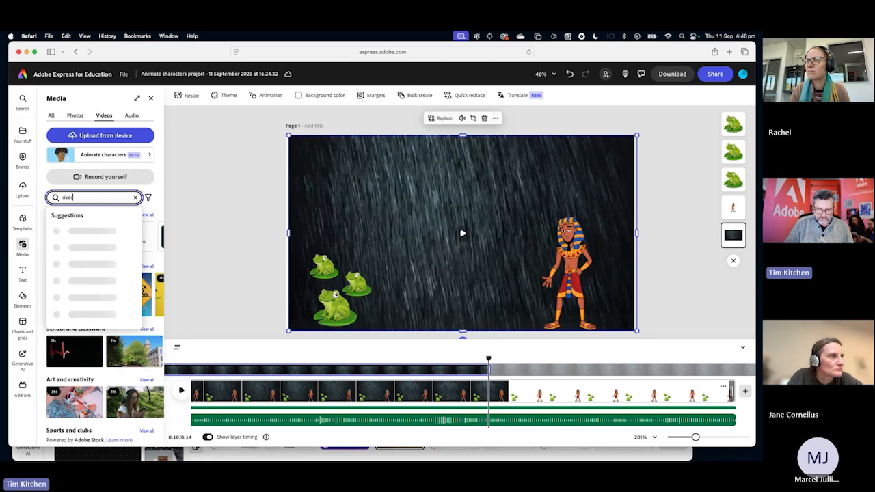
pyautogui.press('Return')
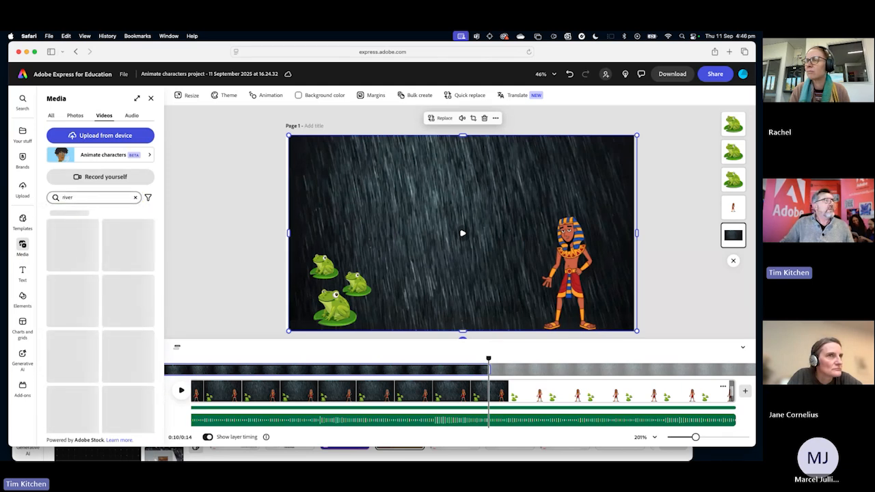
# Try a video search for "nial river", and return the search to "river".
pyautogui.click(53, 198)
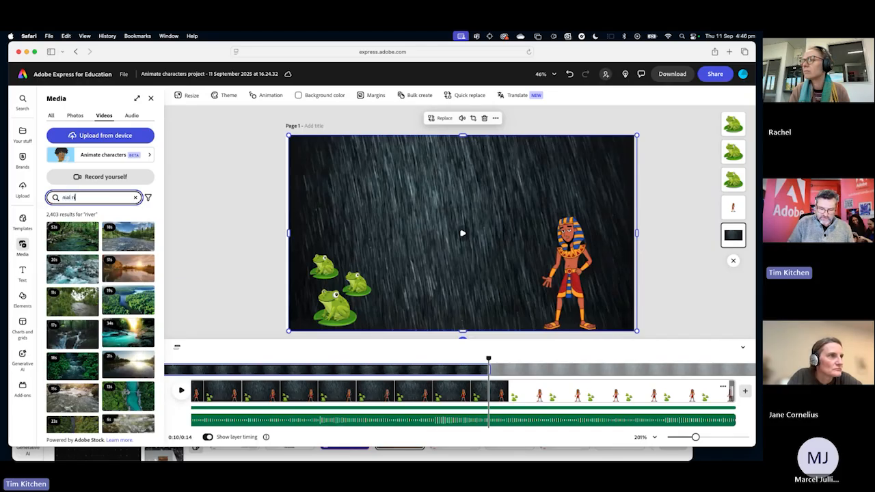
pyautogui.press('Return')
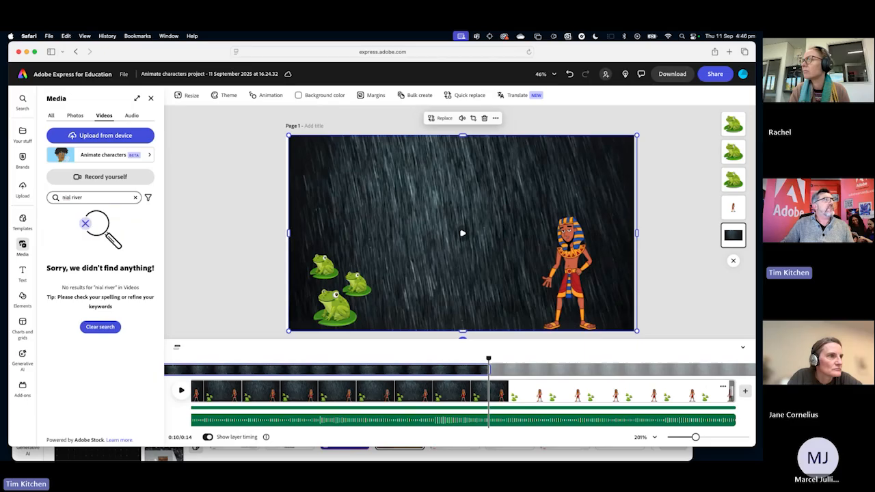
pyautogui.click(67, 196)
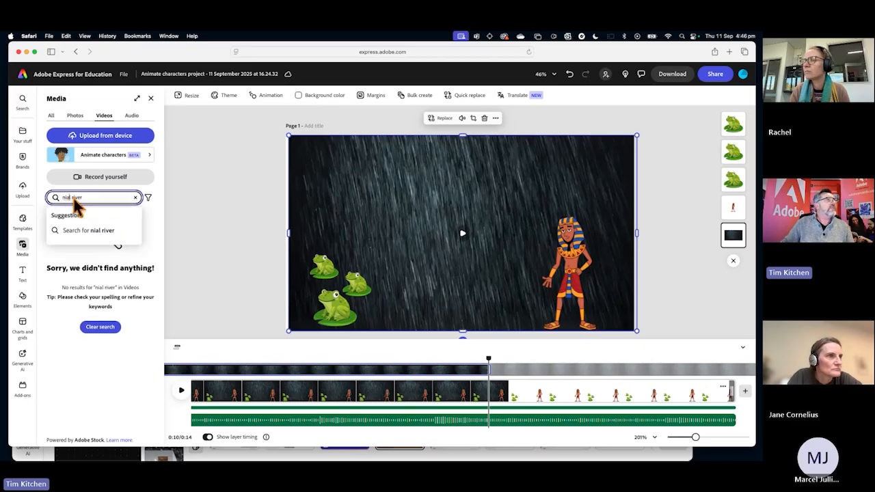
pyautogui.doubleClick(69, 197)
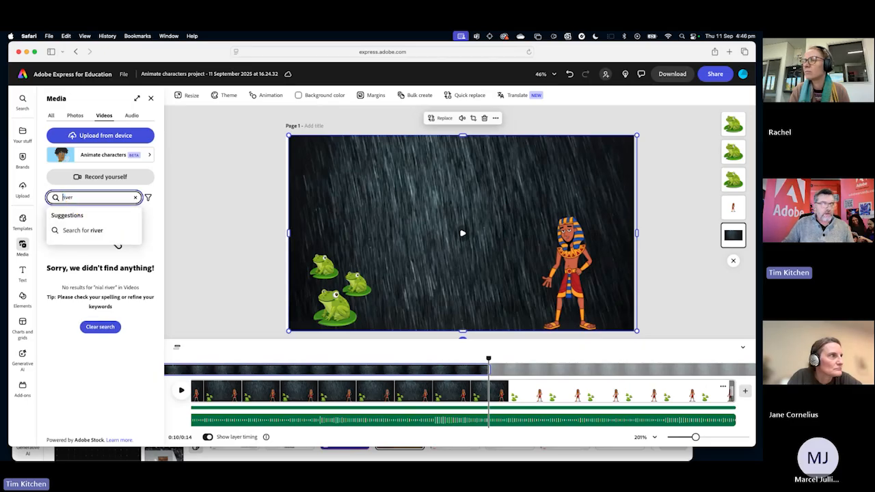
pyautogui.press('Return')
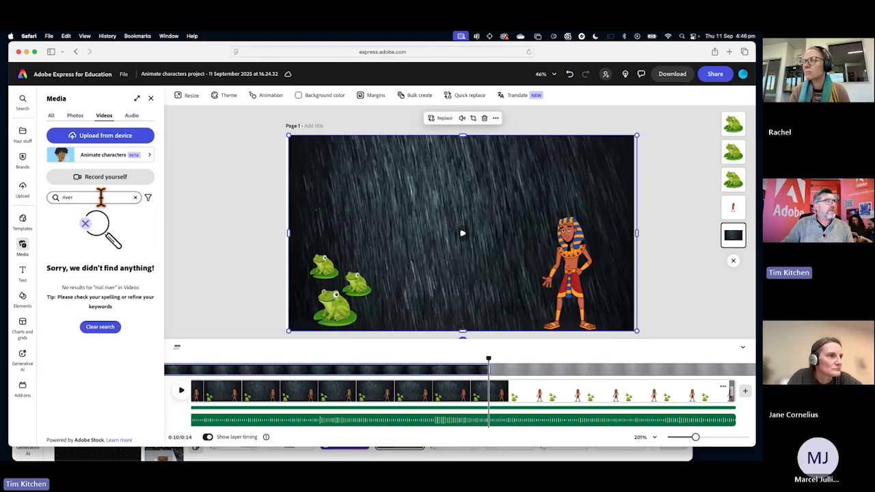
pyautogui.click(90, 197)
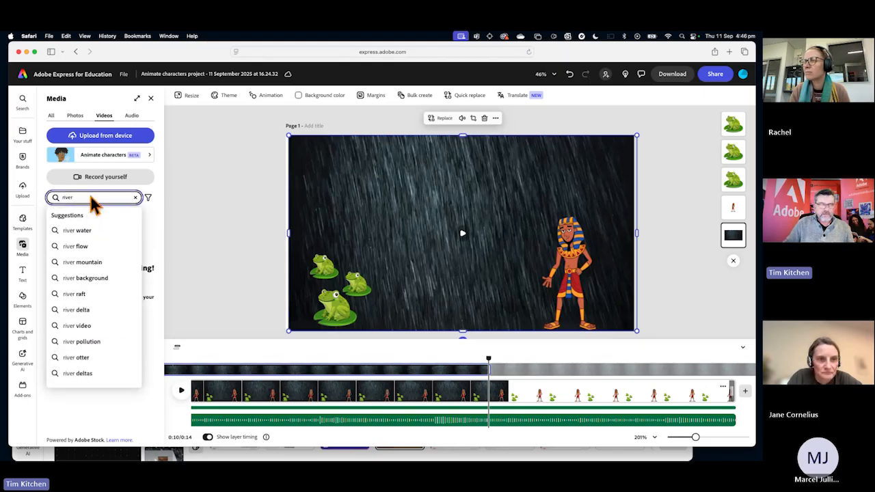
pyautogui.press('Return')
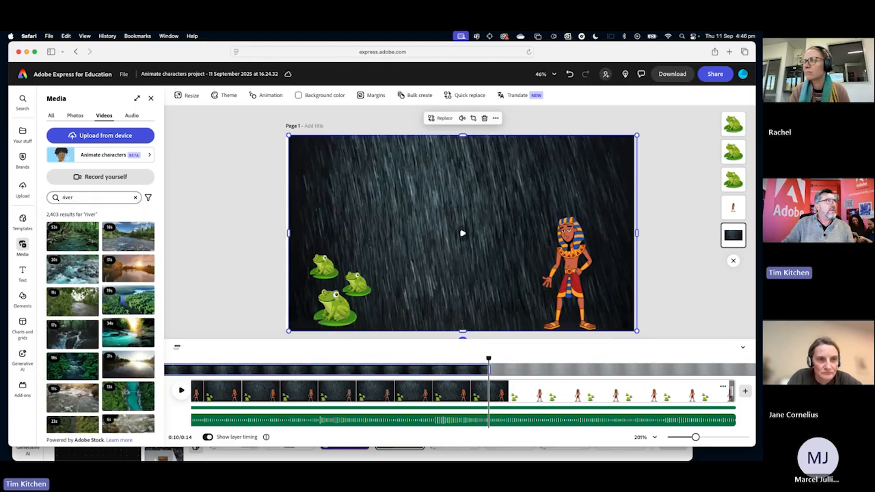
# Search the videos for "Egypt river" and add the 8-second clip of open water with a tree-lined bank as a layer.
pyautogui.click(60, 197)
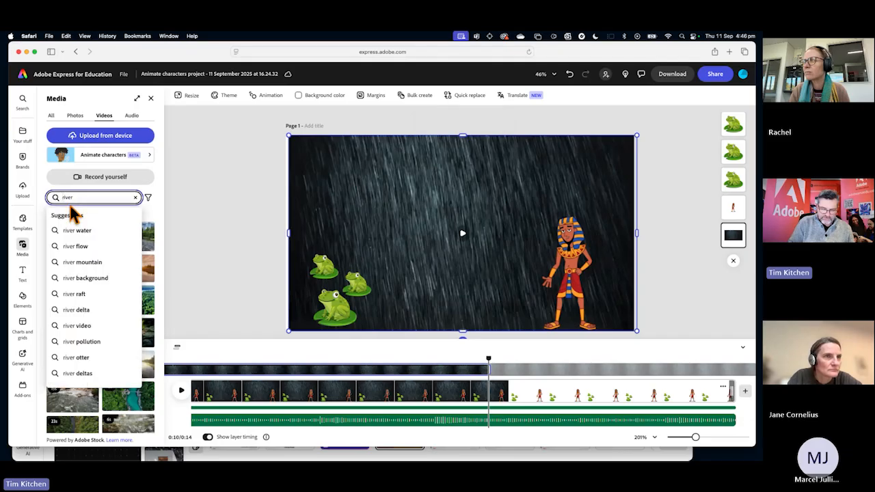
pyautogui.write('E')
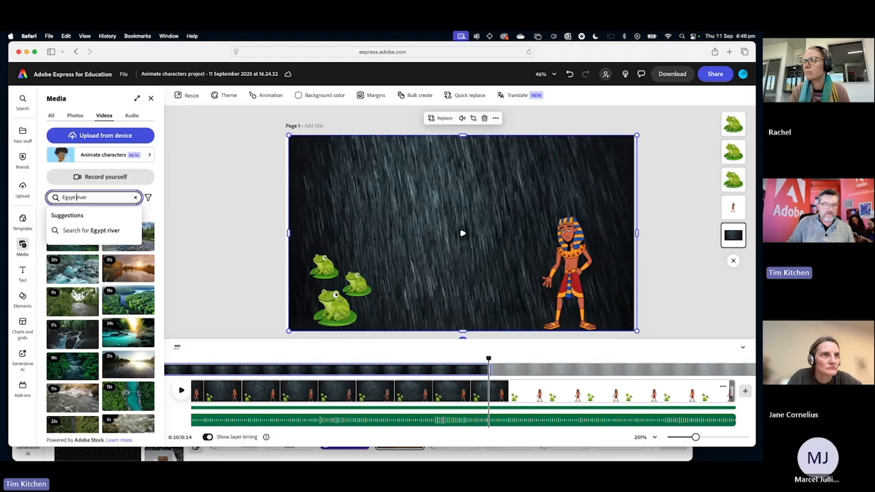
pyautogui.write('gypt')
pyautogui.press('Return')
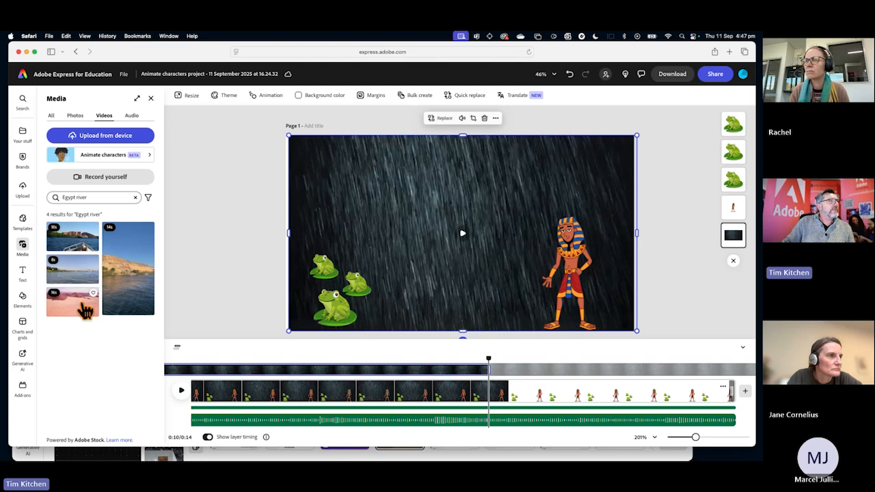
pyautogui.click(79, 279)
pyautogui.click(139, 250)
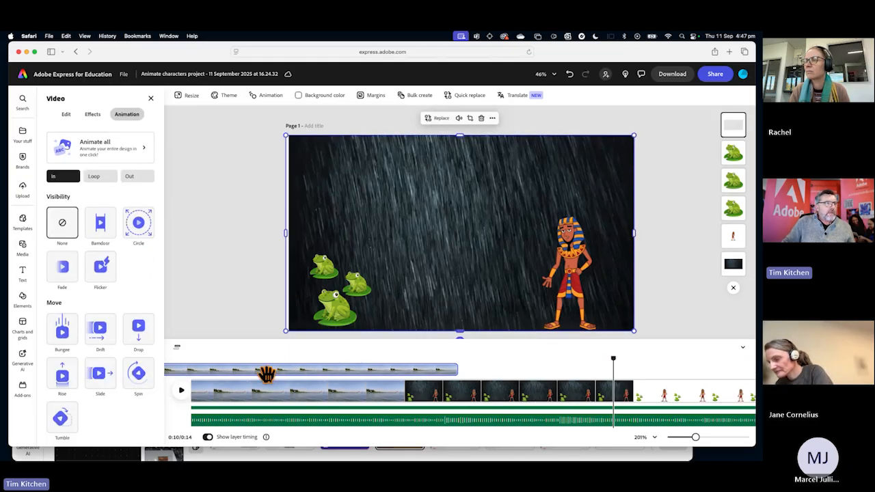
# Delay the river video's layer to start at about the 7-second mark and play the scene from shortly before it.
pyautogui.moveTo(263, 369); pyautogui.dragTo(547, 371)
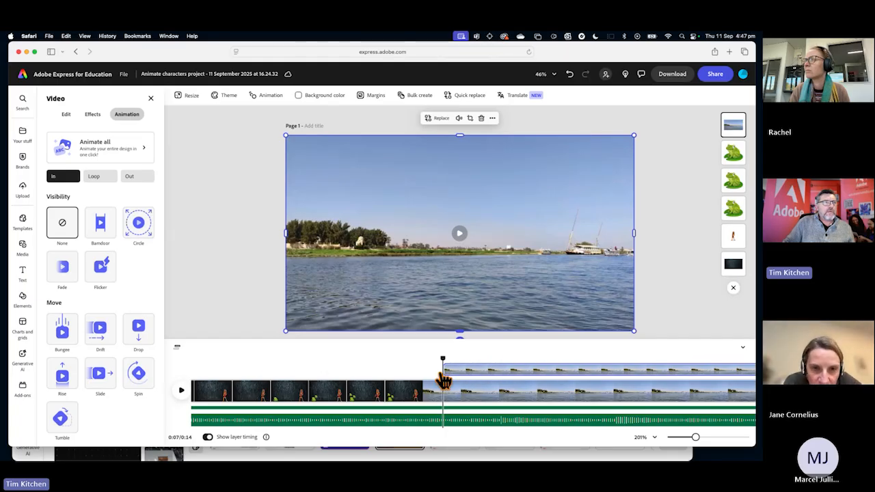
pyautogui.moveTo(439, 358); pyautogui.dragTo(359, 358)
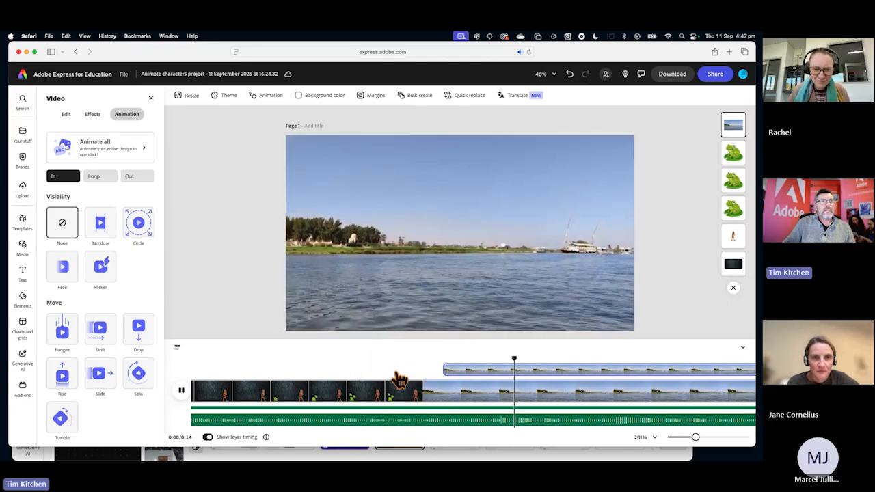
pyautogui.click(481, 370)
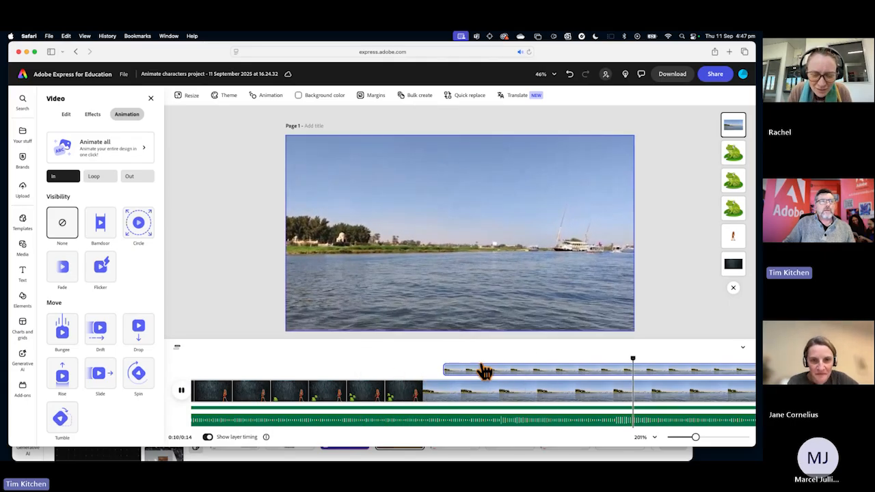
# Trim the start of the river video's layer to about the 10-second mark and play that part of the scene.
pyautogui.moveTo(445, 371); pyautogui.dragTo(479, 364)
pyautogui.press('space')
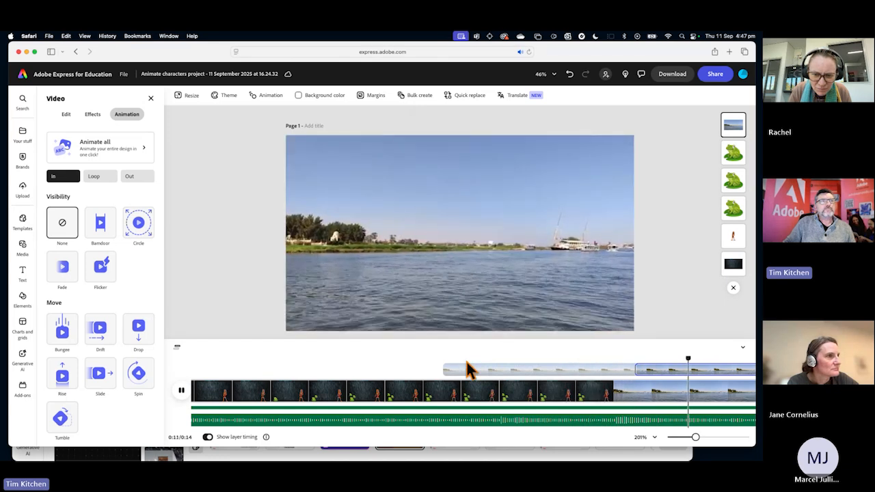
pyautogui.click(626, 198)
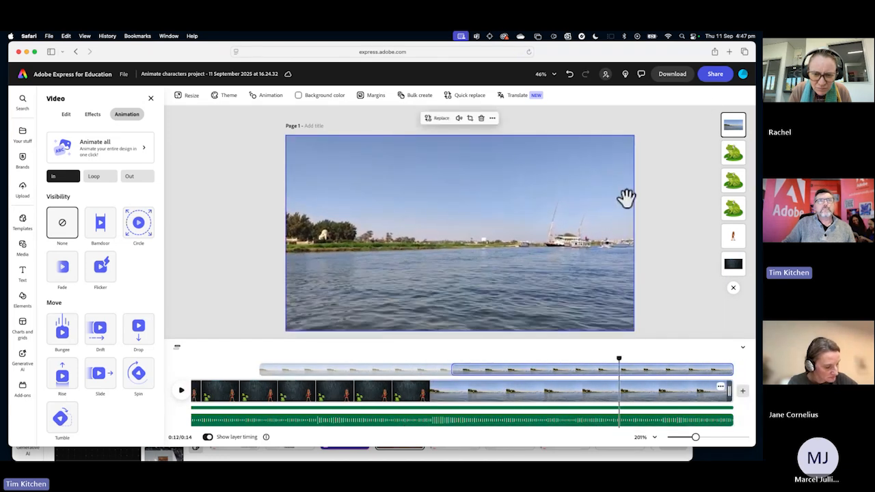
# Bring the Egyptian character's layer in front of the river video and play the scene from the 8-second mark.
pyautogui.moveTo(733, 236); pyautogui.dragTo(734, 127)
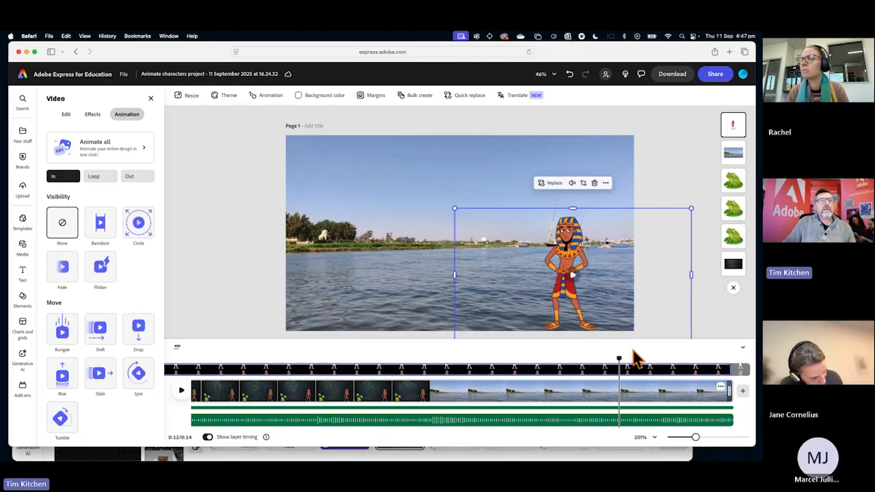
pyautogui.click(356, 388)
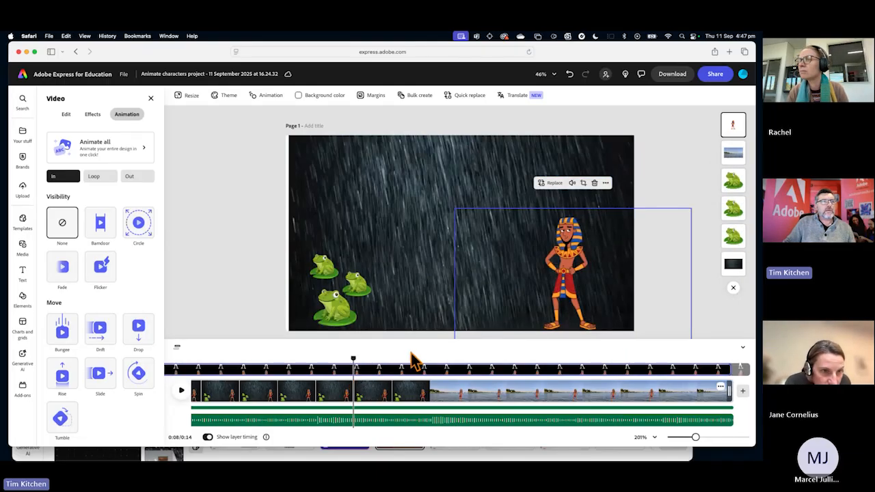
pyautogui.press('space')
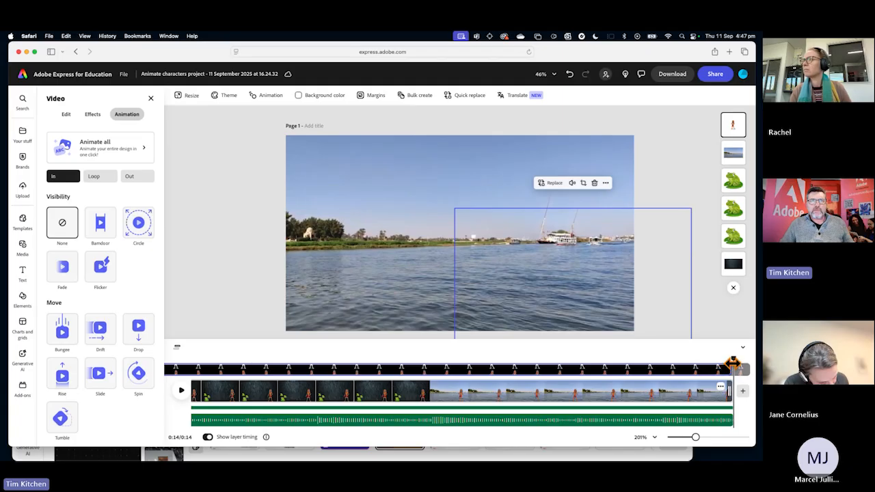
# Add an empty scene after the rain and river scene and set the playhead inside it at the 15-second mark.
pyautogui.moveTo(733, 358); pyautogui.dragTo(556, 358)
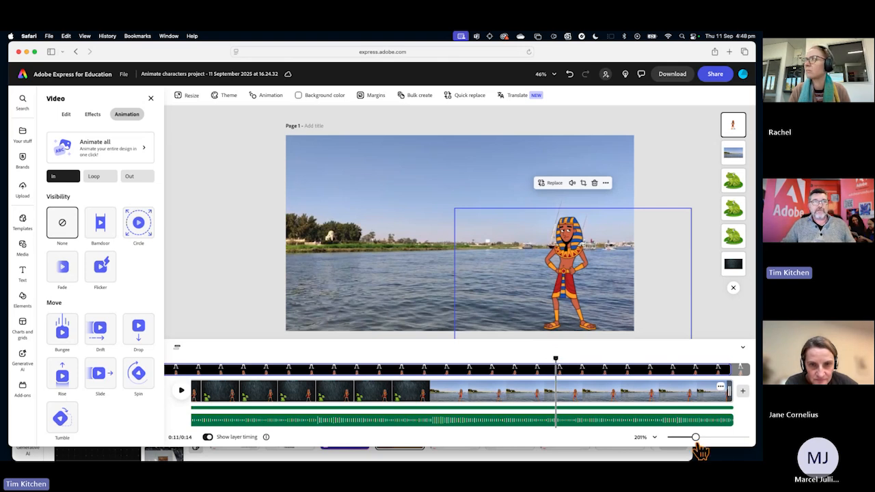
pyautogui.moveTo(695, 438)
pyautogui.mouseDown()
pyautogui.moveTo(704, 438)
pyautogui.moveTo(684, 438)
pyautogui.mouseUp()
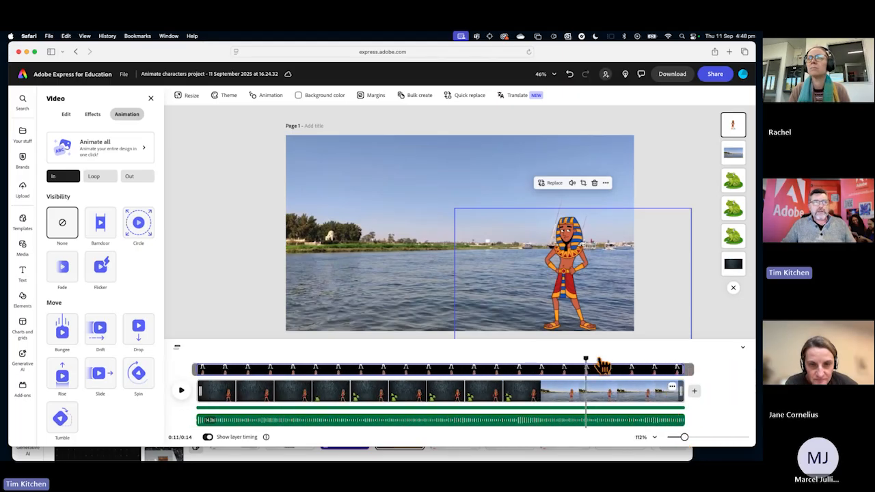
pyautogui.moveTo(586, 356); pyautogui.dragTo(614, 356)
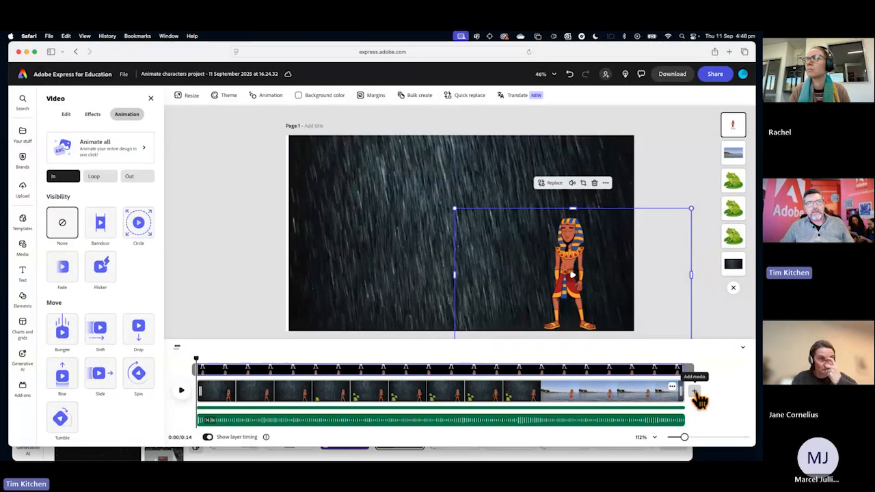
pyautogui.click(694, 392)
pyautogui.click(662, 376)
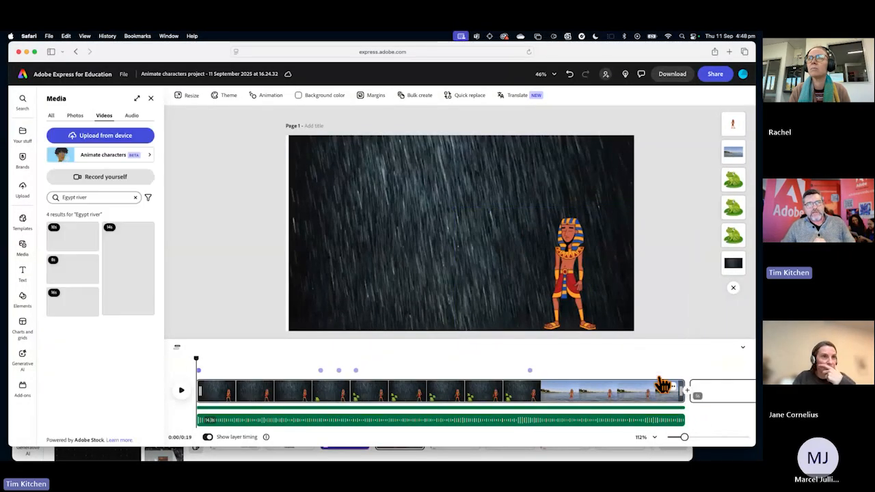
pyautogui.moveTo(562, 355); pyautogui.dragTo(585, 356)
# Search the media library's videos for "Pyramid".
pyautogui.click(95, 197)
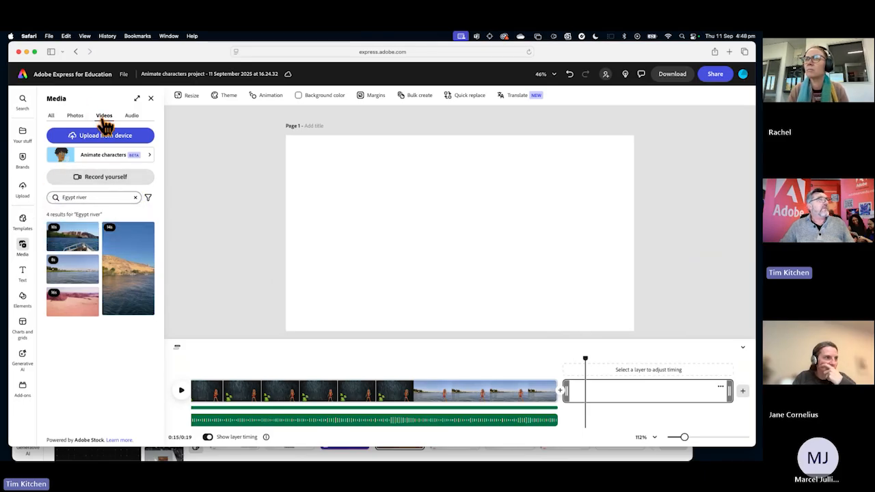
pyautogui.click(94, 197)
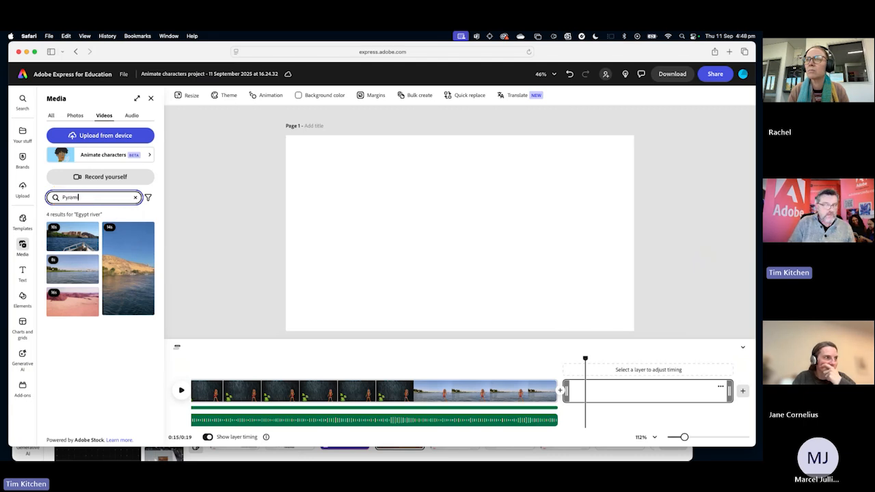
pyautogui.press('BackSpace')
pyautogui.press('Return')
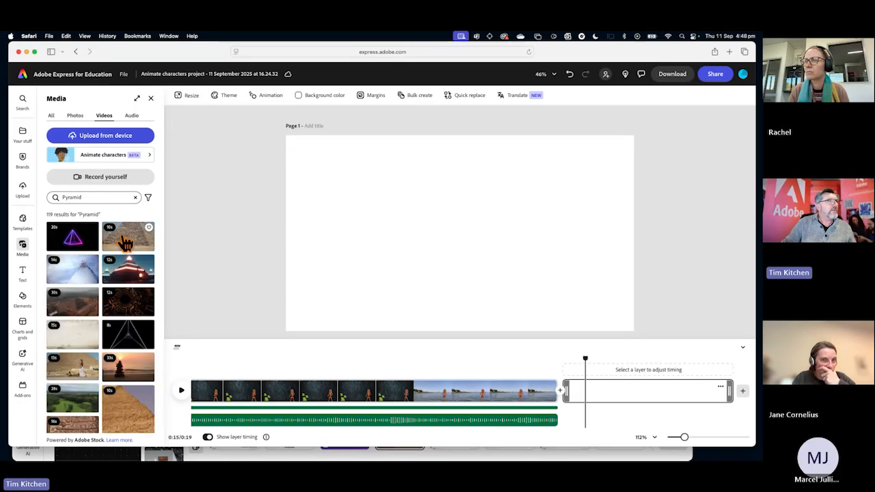
# Add the 10-second stone pyramid clip as a layer in the new scene and play the change from river to pyramid.
pyautogui.click(126, 242)
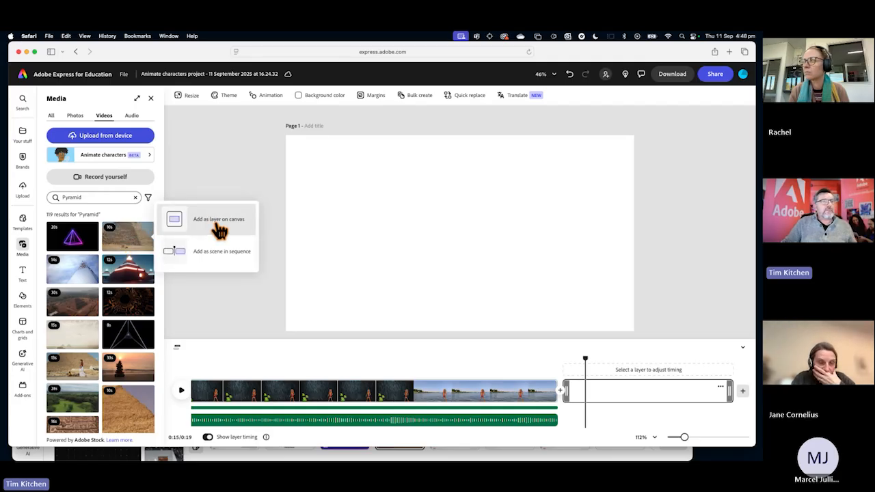
pyautogui.click(216, 220)
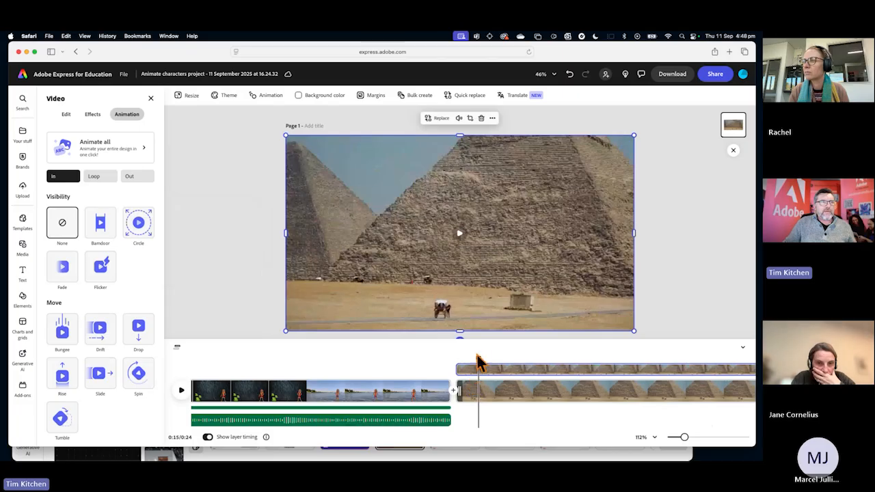
pyautogui.moveTo(478, 358); pyautogui.dragTo(391, 359)
pyautogui.click(183, 393)
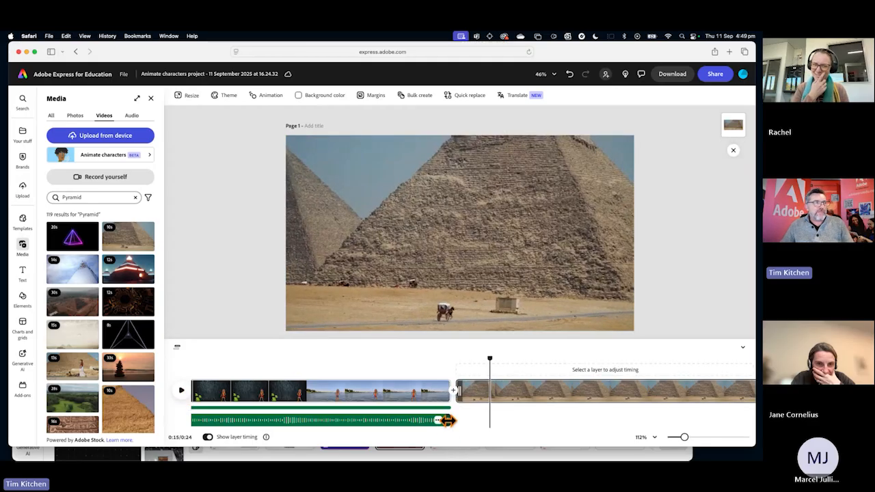
# Shift the background audio track to start at about the 2-second mark so it runs on into the pyramid scene.
pyautogui.moveTo(447, 419); pyautogui.dragTo(589, 425)
pyautogui.hscroll(-3, 526, 433)
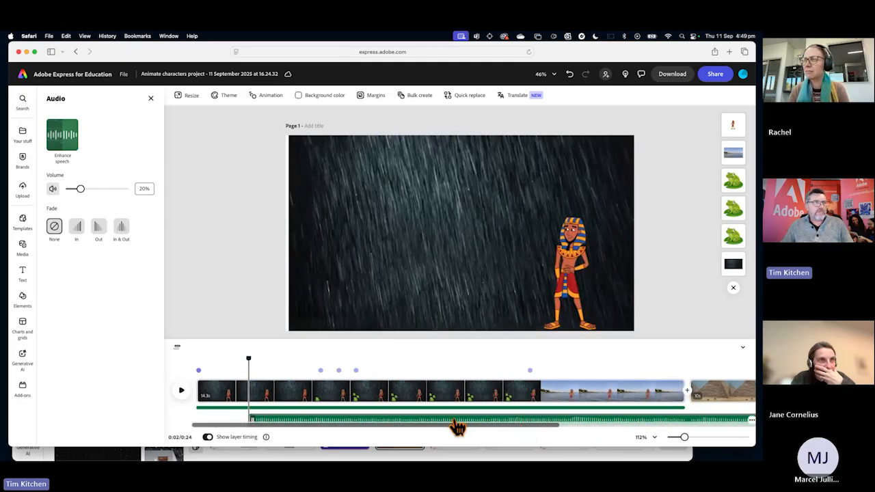
# Extend the background audio to the 22-second mark and trim the pyramid scene's end to match it.
pyautogui.hscroll(10, 529, 422)
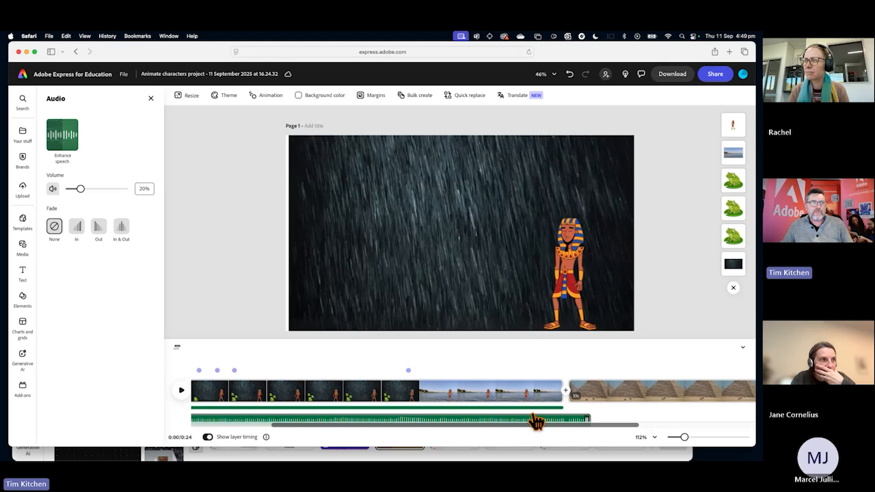
pyautogui.moveTo(518, 418); pyautogui.dragTo(632, 427)
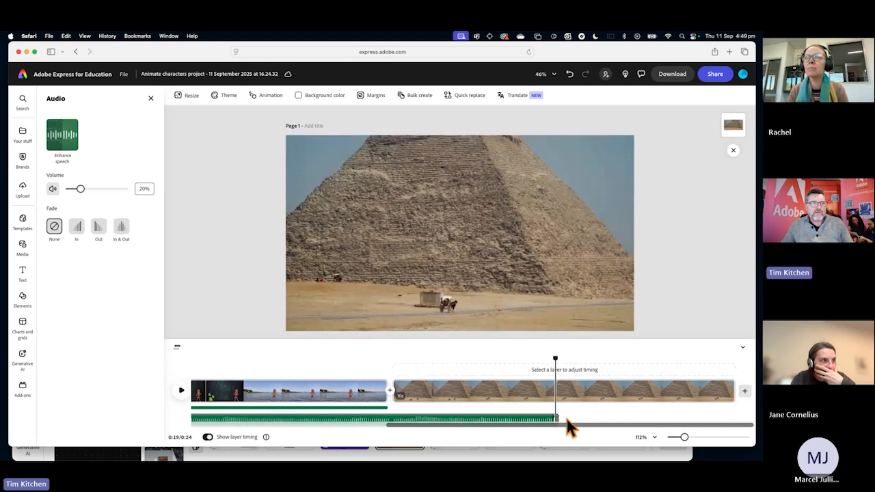
pyautogui.moveTo(555, 417); pyautogui.dragTo(637, 422)
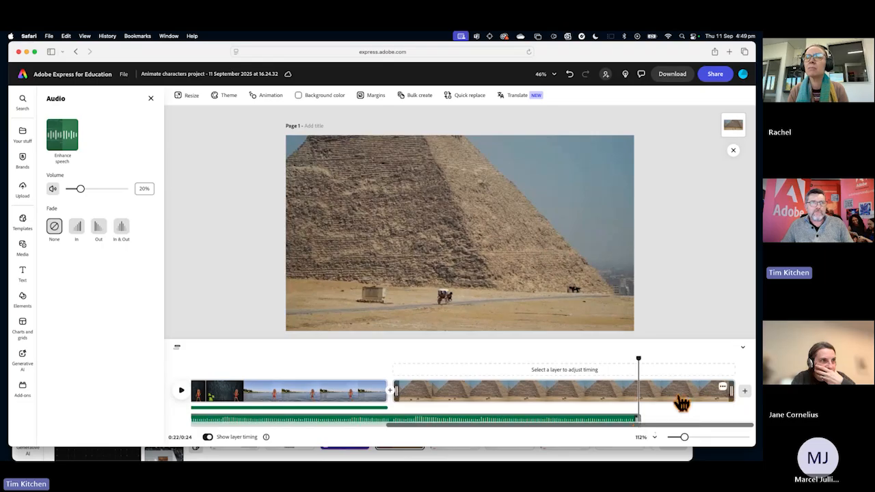
pyautogui.moveTo(730, 391); pyautogui.dragTo(640, 392)
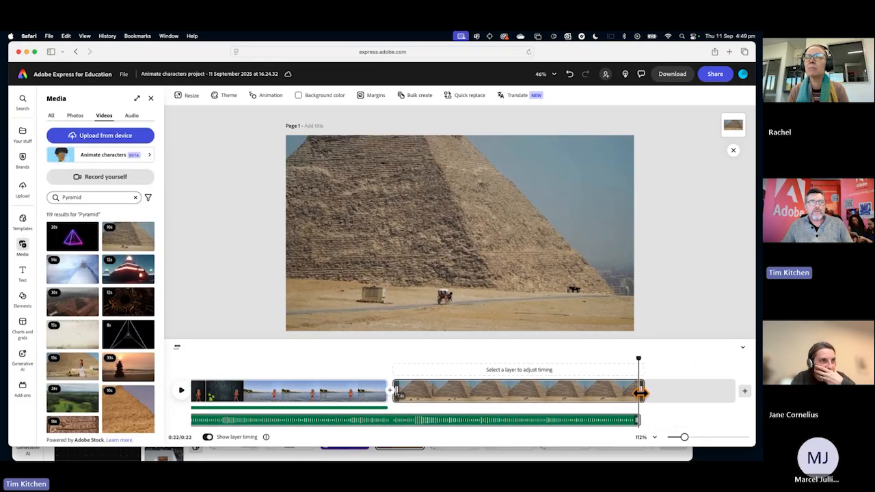
# Play the change from river to pyramid from the 12-second mark and shorten the pyramid scene so the video ends at 20 seconds.
pyautogui.click(399, 369)
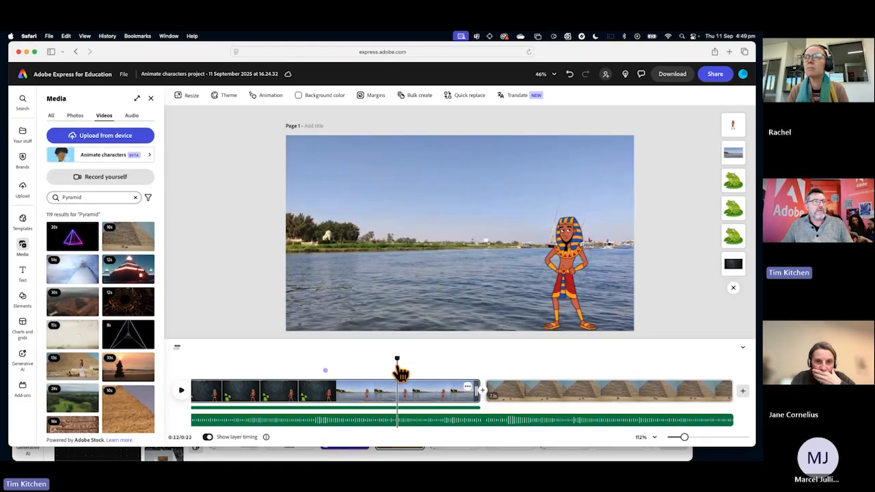
pyautogui.press('space')
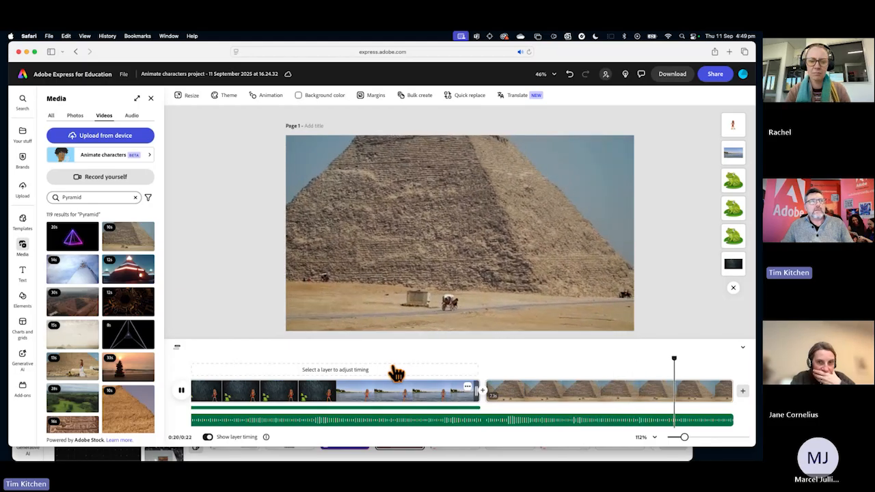
pyautogui.press('space')
pyautogui.moveTo(729, 391); pyautogui.dragTo(682, 400)
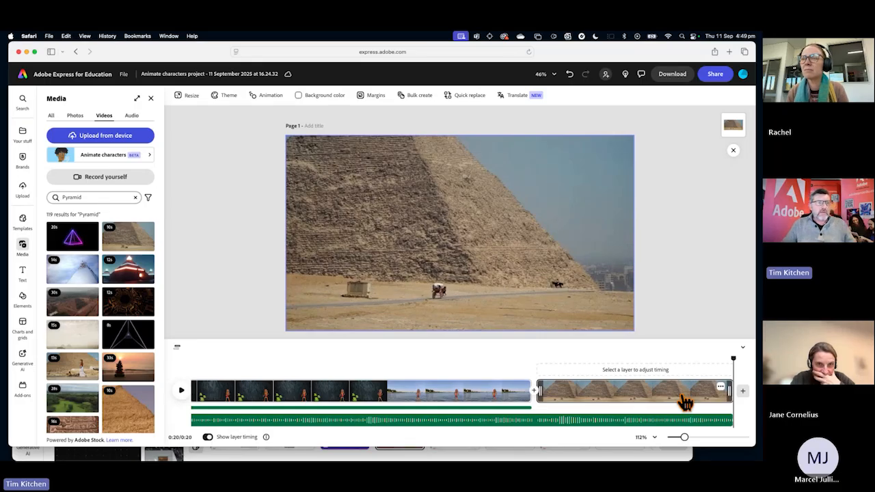
# Set the playhead at the 15-second mark near the start of the pyramid scene and add a text layer reading "Tomb site".
pyautogui.moveTo(730, 356); pyautogui.dragTo(567, 358)
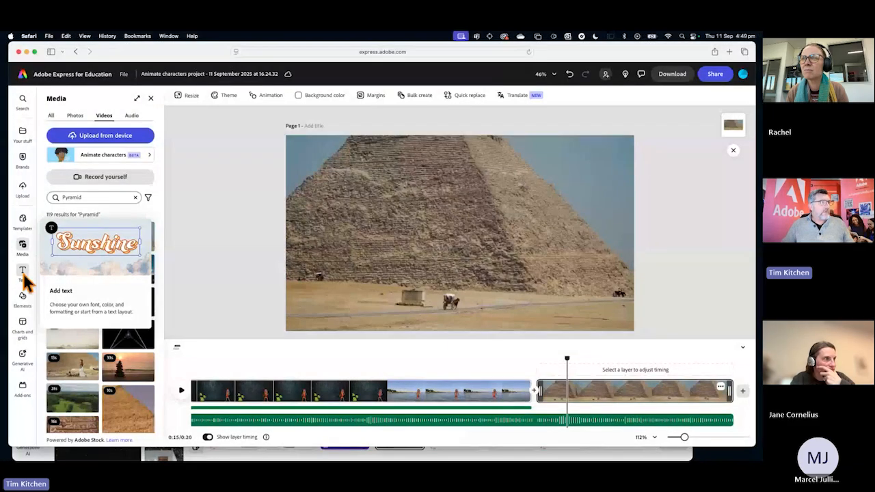
pyautogui.click(23, 274)
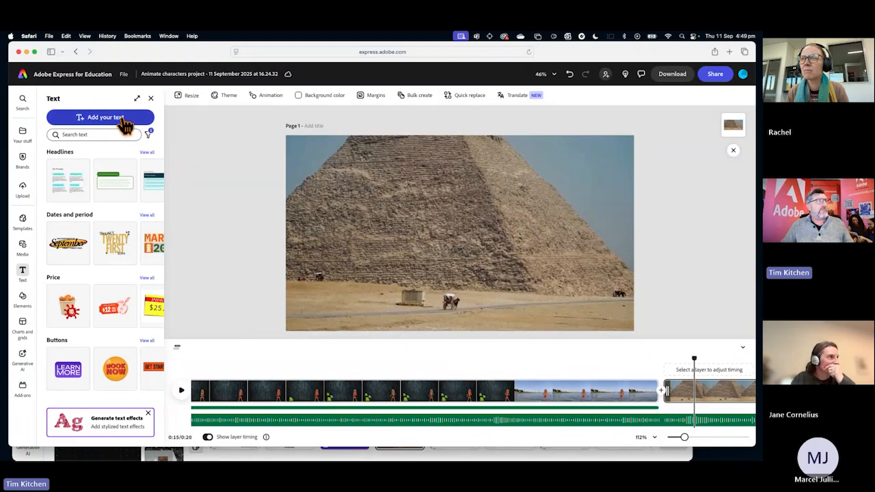
pyautogui.click(103, 118)
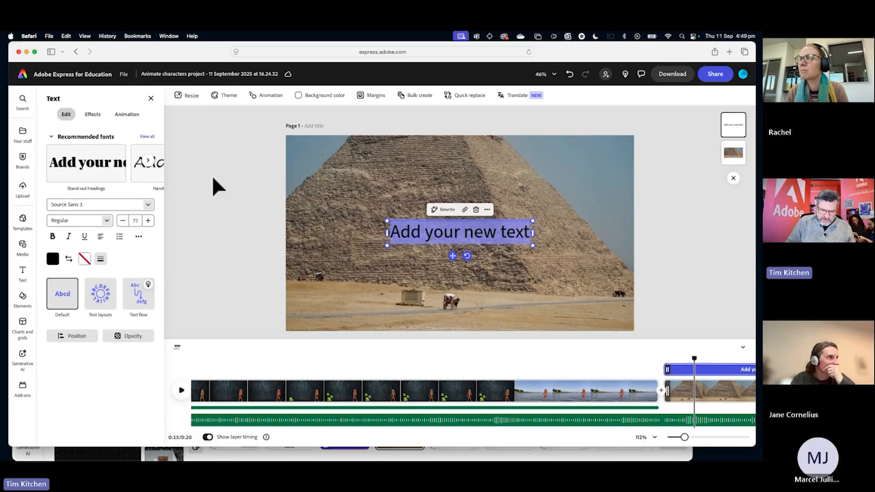
pyautogui.write('Tom')
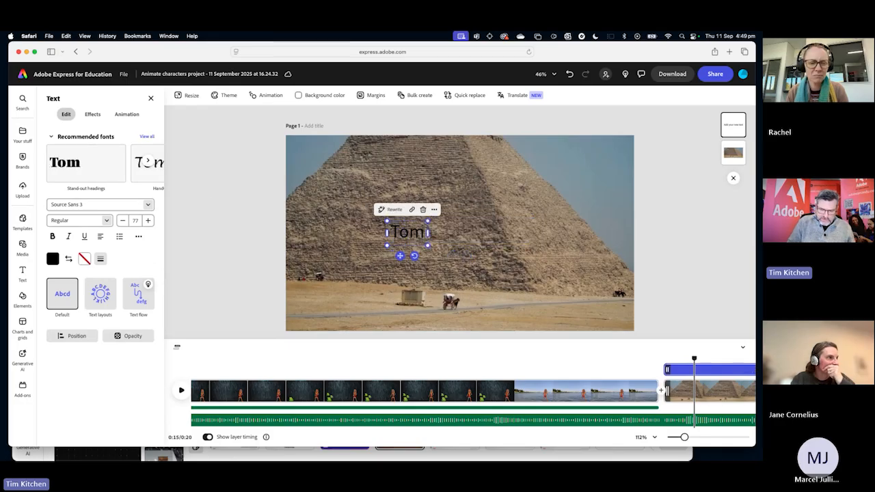
pyautogui.write('b site')
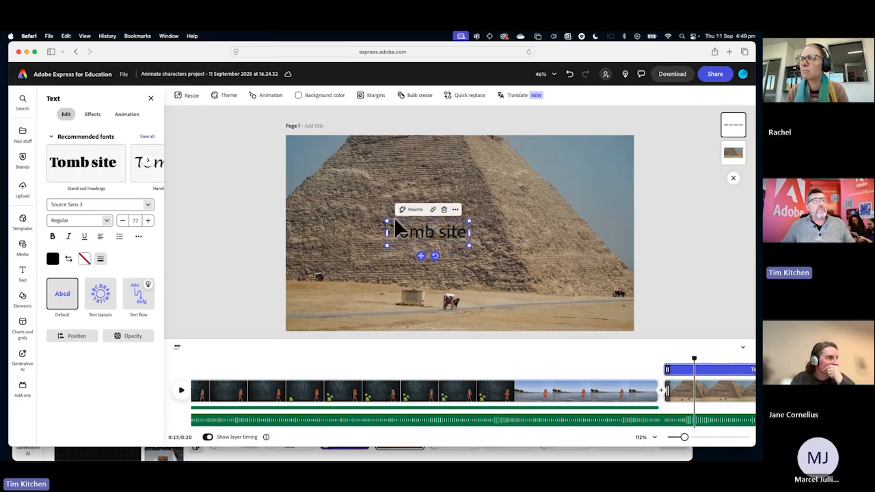
# Select the "Tomb site" text, browse the font list and search the fonts for "egypt".
pyautogui.tripleClick(411, 232)
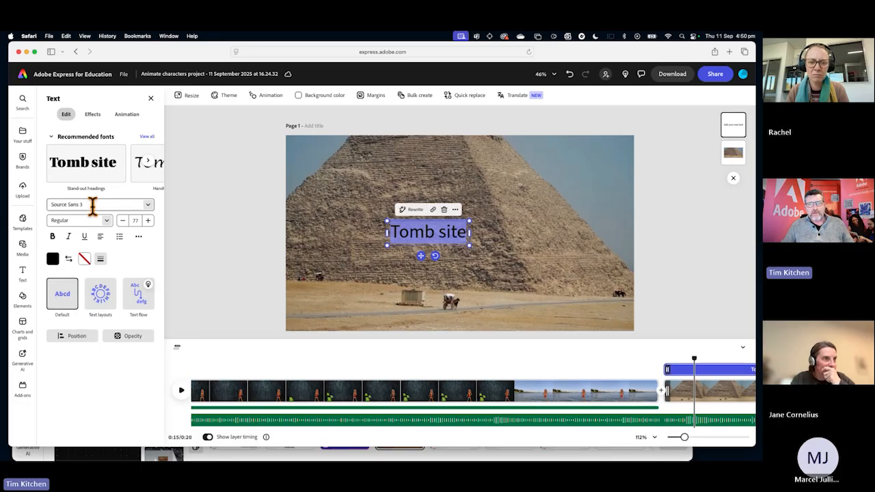
pyautogui.click(146, 207)
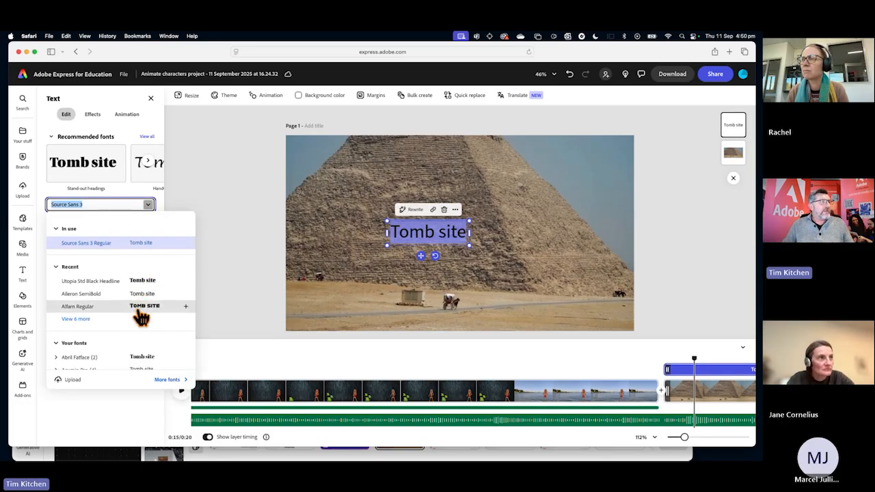
pyautogui.scroll(-3, 141, 311)
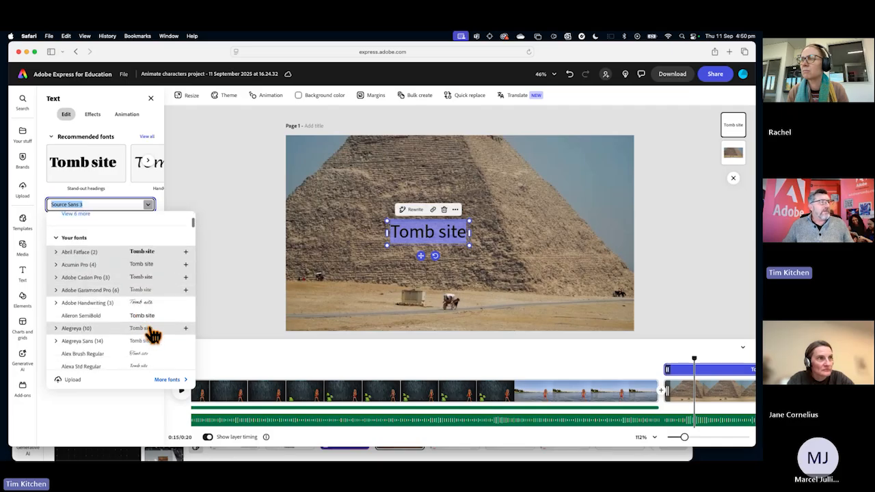
pyautogui.scroll(-3, 147, 328)
pyautogui.scroll(5, 147, 313)
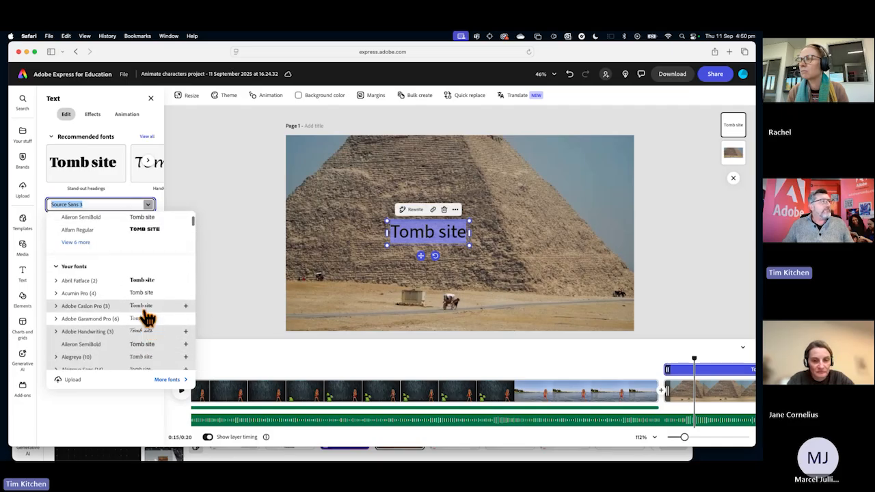
pyautogui.click(99, 203)
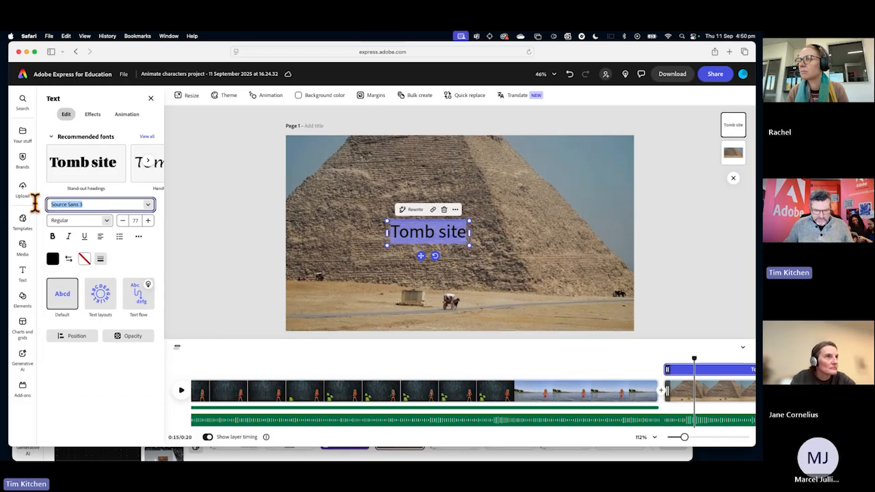
pyautogui.write('e')
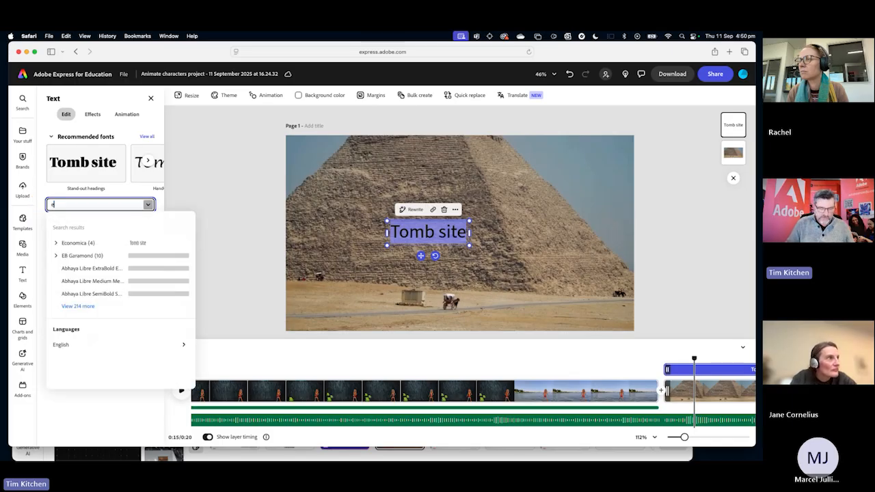
pyautogui.write('gyp')
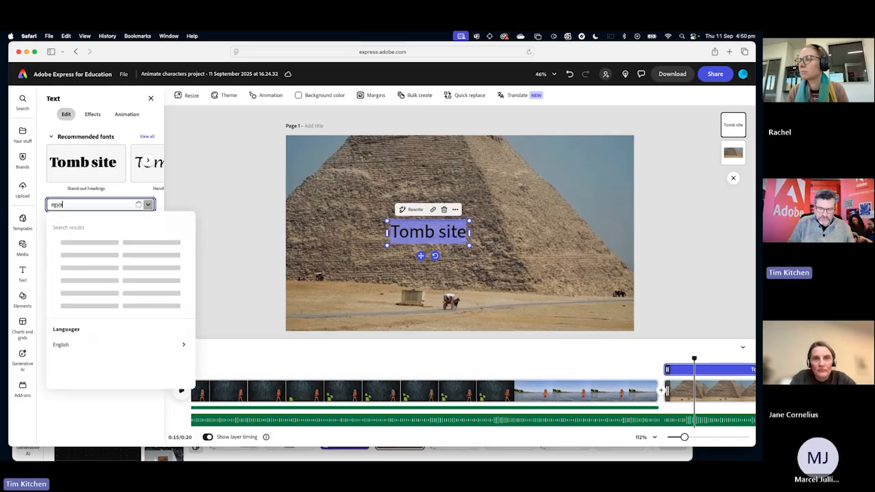
pyautogui.write('t')
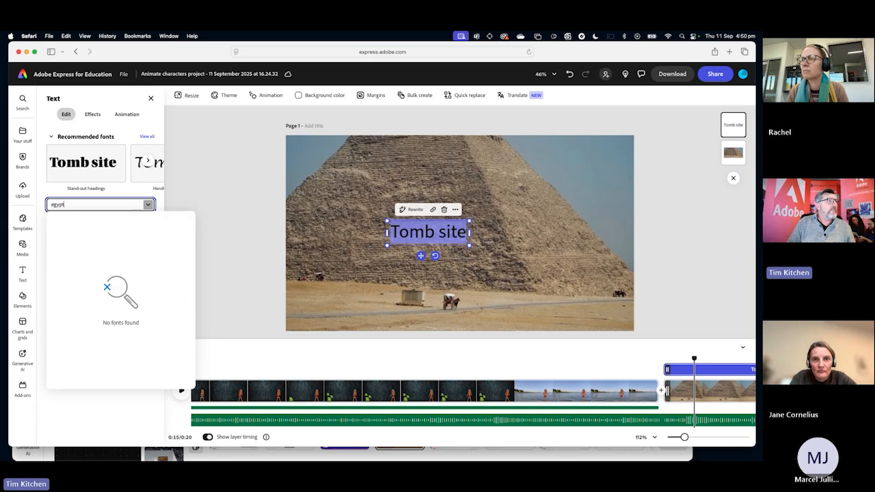
# Clear the font search and apply the Alfarn Regular font to the "Tomb site" text.
pyautogui.press('BackSpace')
pyautogui.press('BackSpace')
pyautogui.press('BackSpace')
pyautogui.press('BackSpace')
pyautogui.press('BackSpace')
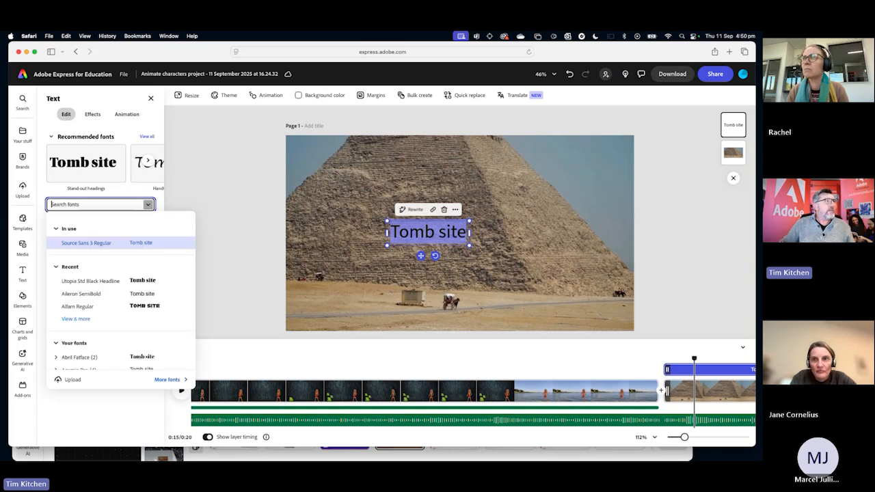
pyautogui.scroll(-5, 135, 308)
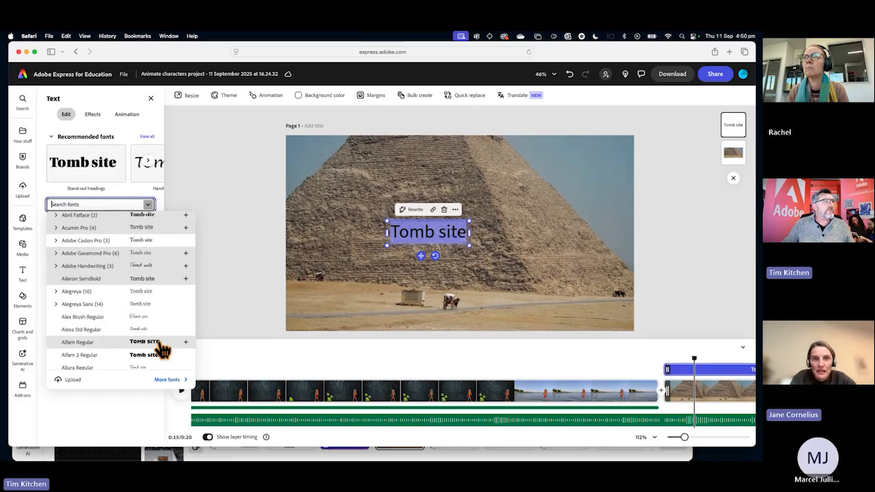
pyautogui.click(157, 342)
# Search the fonts for "papa", "papy" and "papi", and set the "Tomb site" text in Paprika Regular.
pyautogui.click(71, 204)
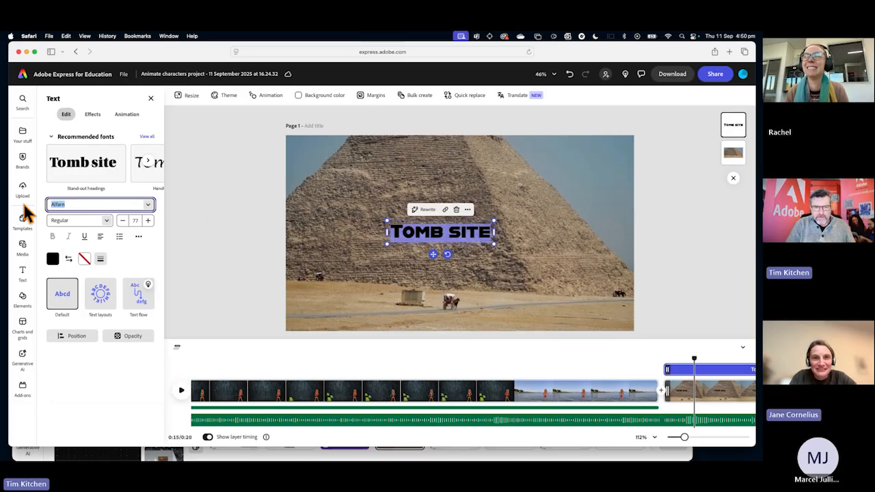
pyautogui.write('pa')
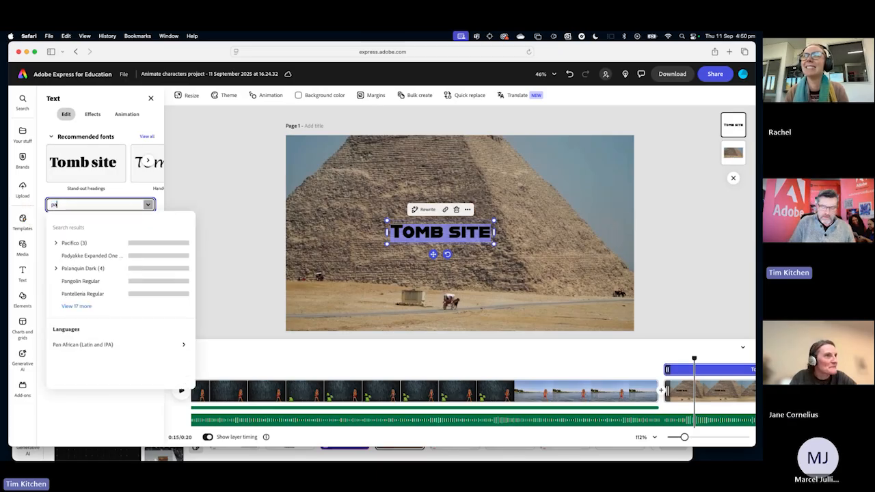
pyautogui.write('pa')
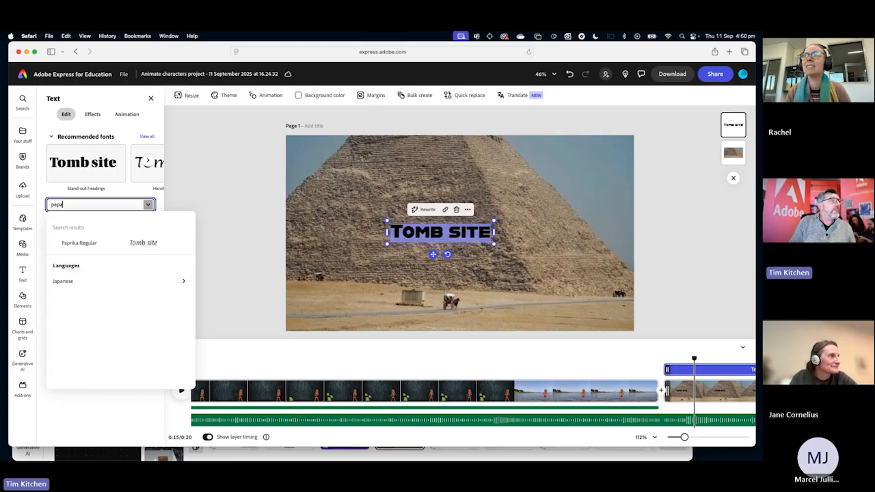
pyautogui.press('BackSpace')
pyautogui.press('BackSpace')
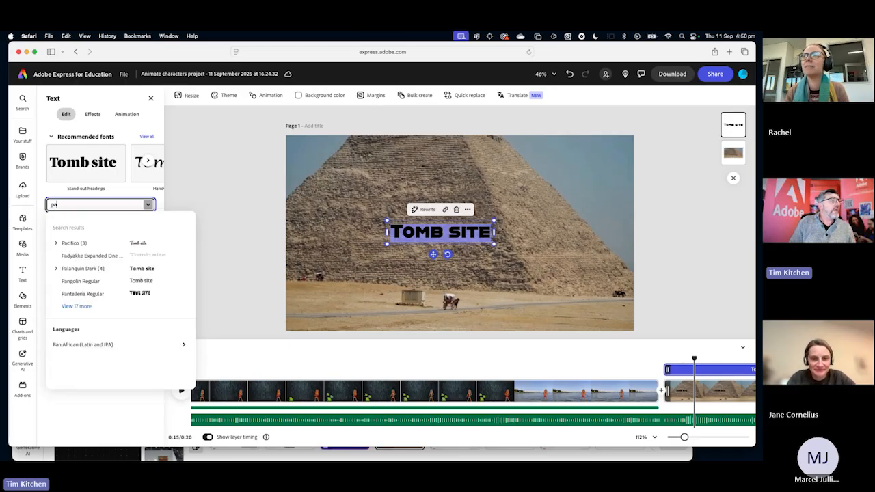
pyautogui.write('a')
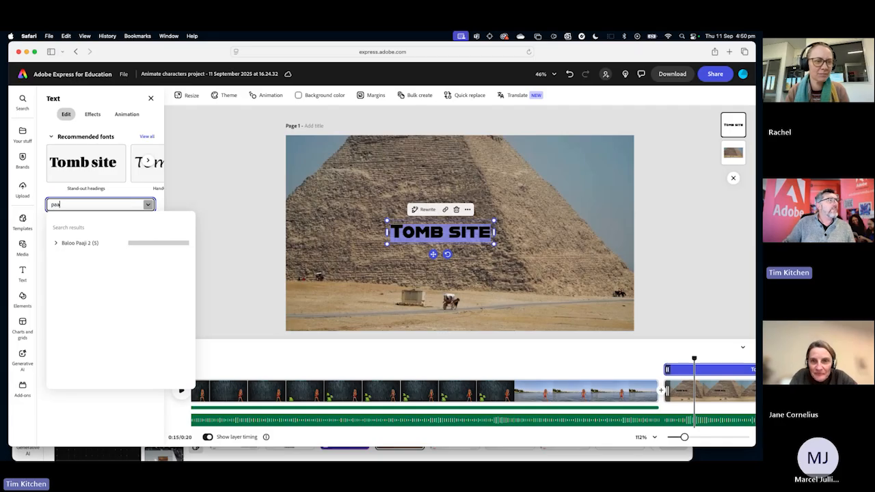
pyautogui.press('BackSpace')
pyautogui.write('p')
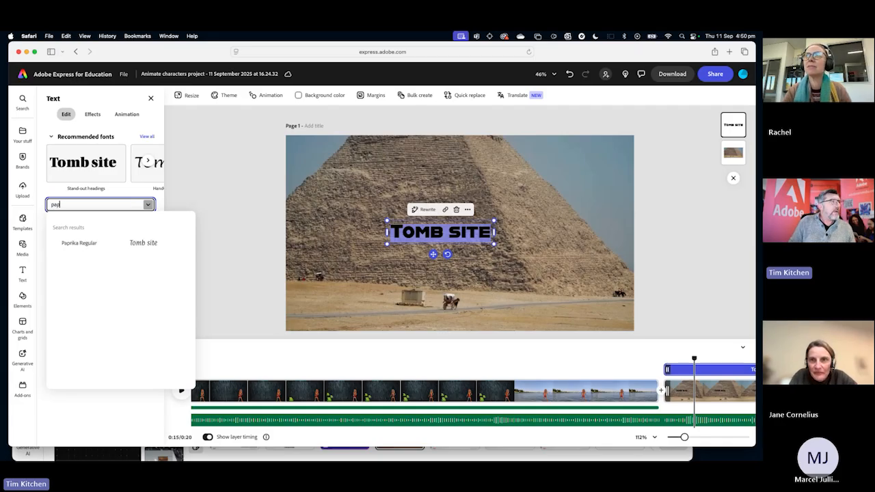
pyautogui.write('y')
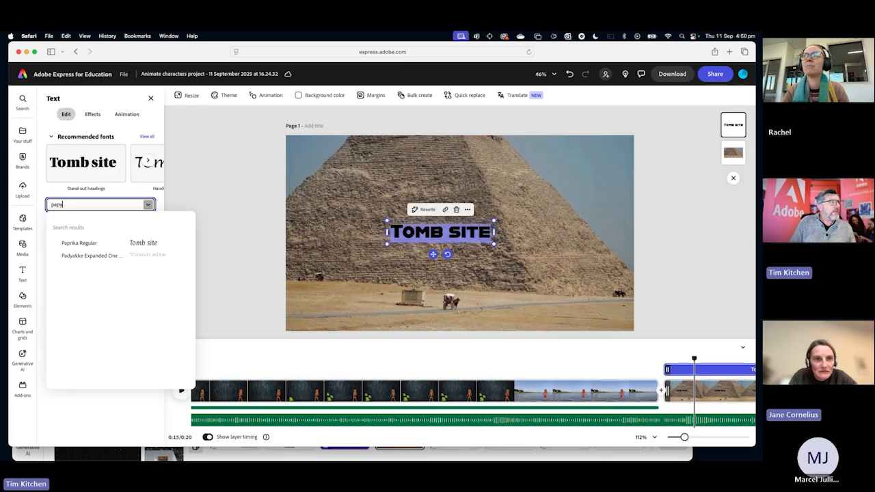
pyautogui.press('BackSpace')
pyautogui.write('i')
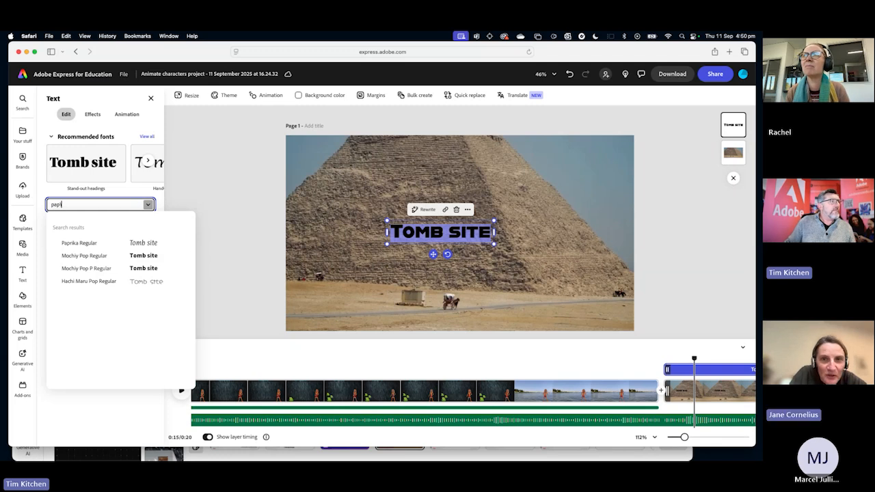
pyautogui.click(130, 246)
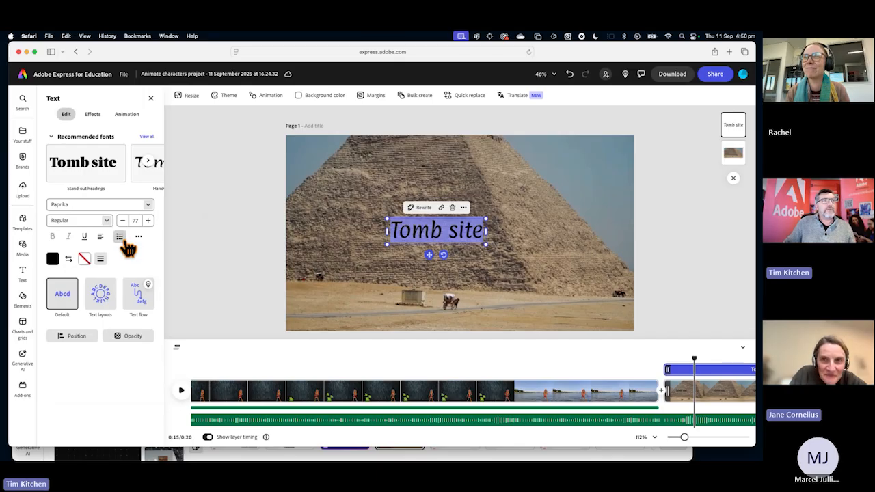
# Change the fill colour of the whole "Tomb site" text to white and leave the text layer selected.
pyautogui.click(381, 252)
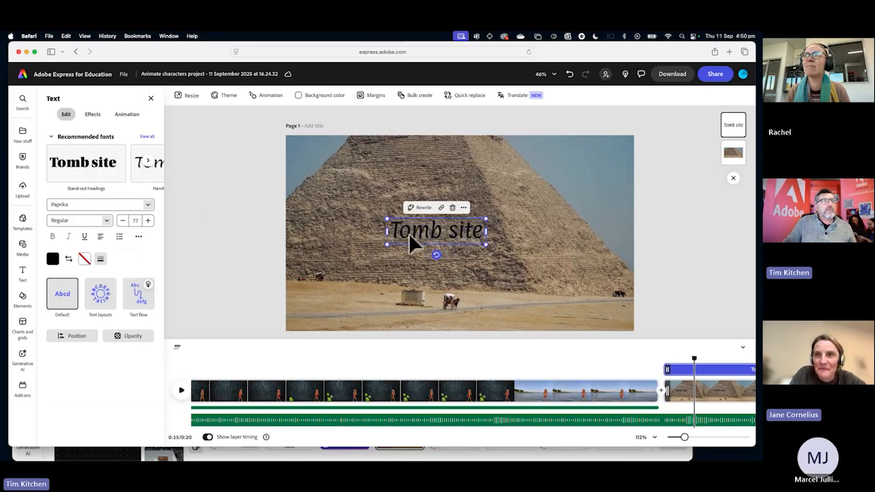
pyautogui.doubleClick(449, 234)
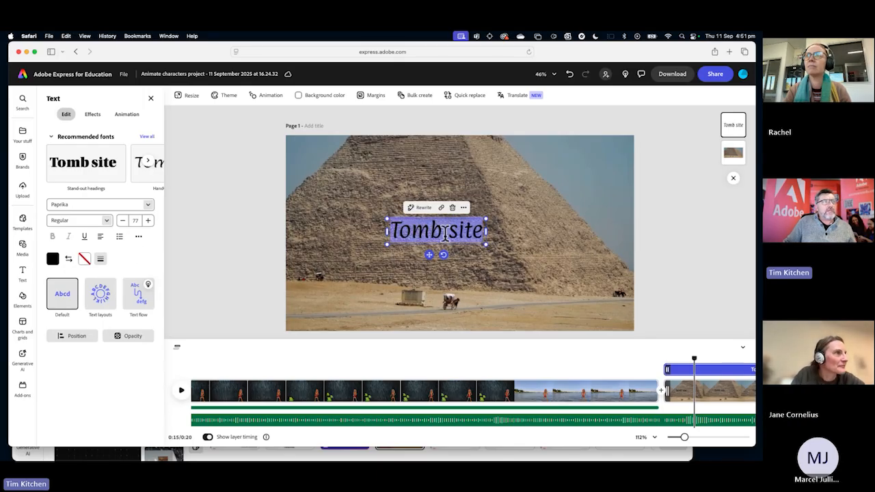
pyautogui.click(53, 259)
pyautogui.click(93, 235)
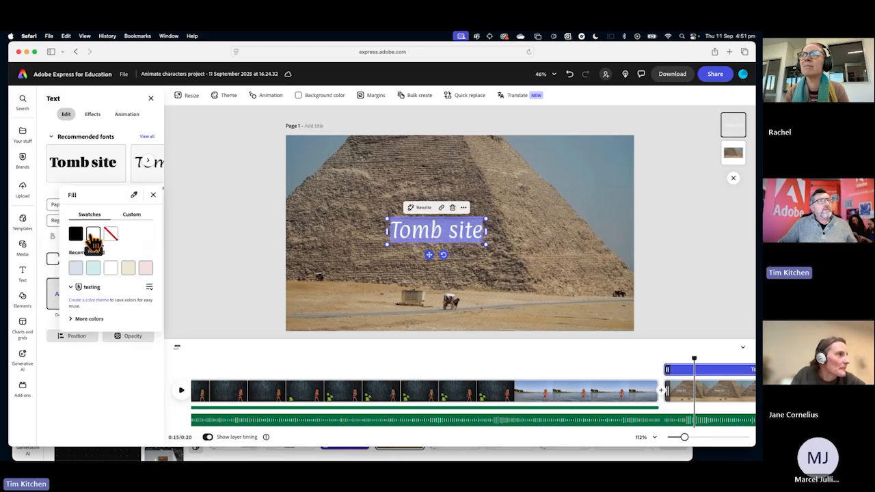
pyautogui.click(349, 230)
pyautogui.click(361, 233)
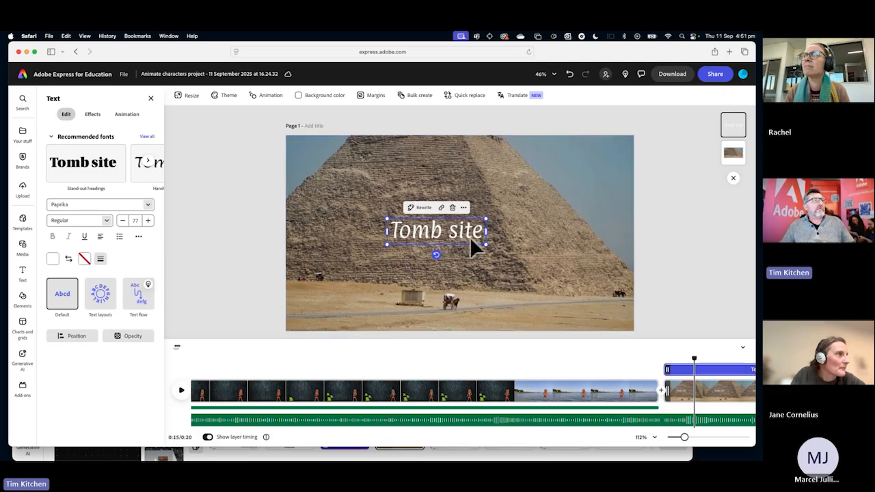
# Apply a Glow shadow to the "Tomb site" text and set the shadow colour to light yellow.
pyautogui.click(93, 114)
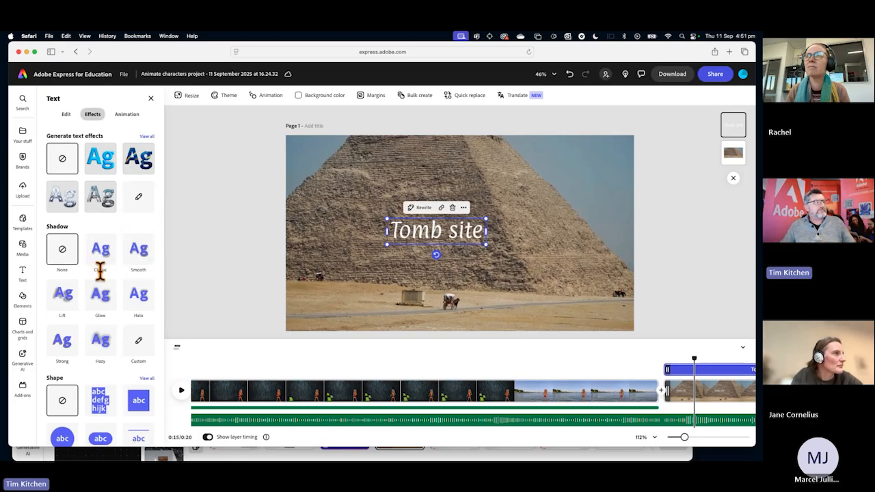
pyautogui.click(99, 295)
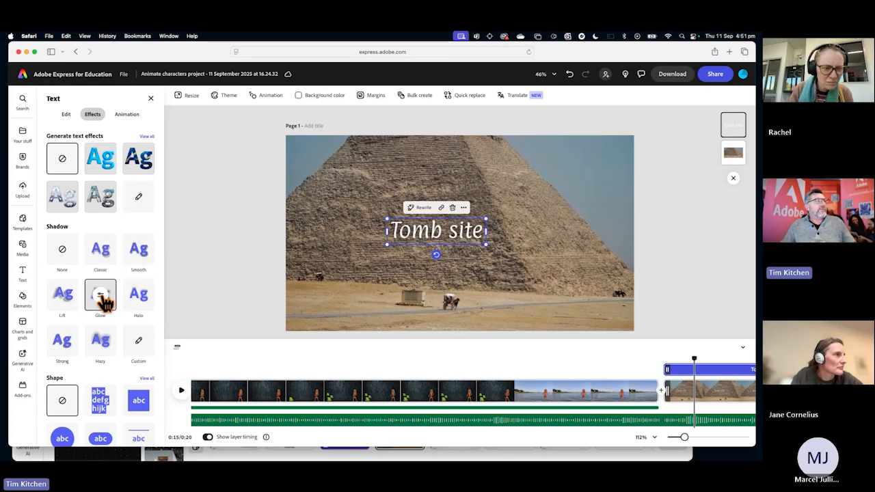
pyautogui.click(101, 297)
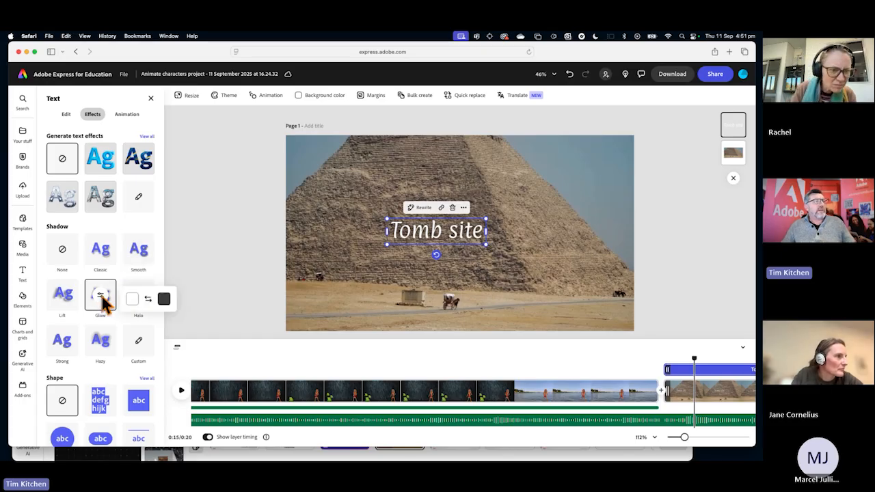
pyautogui.click(164, 301)
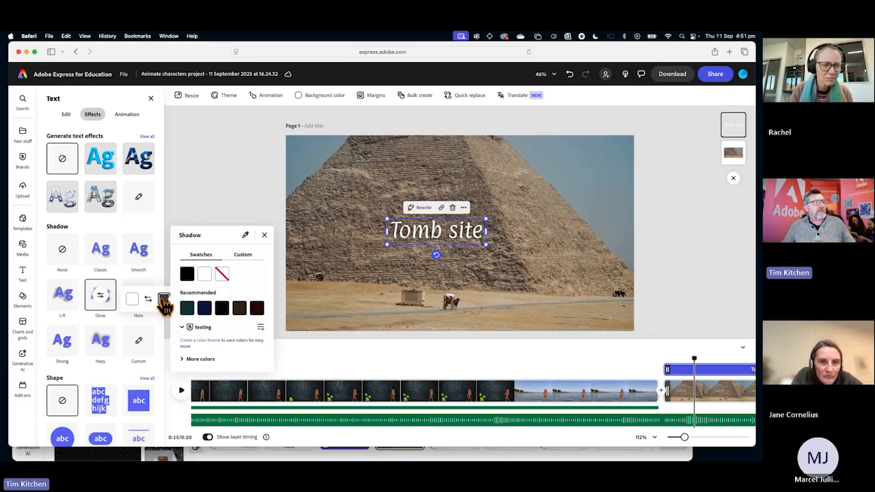
pyautogui.click(200, 359)
pyautogui.scroll(-3, 223, 383)
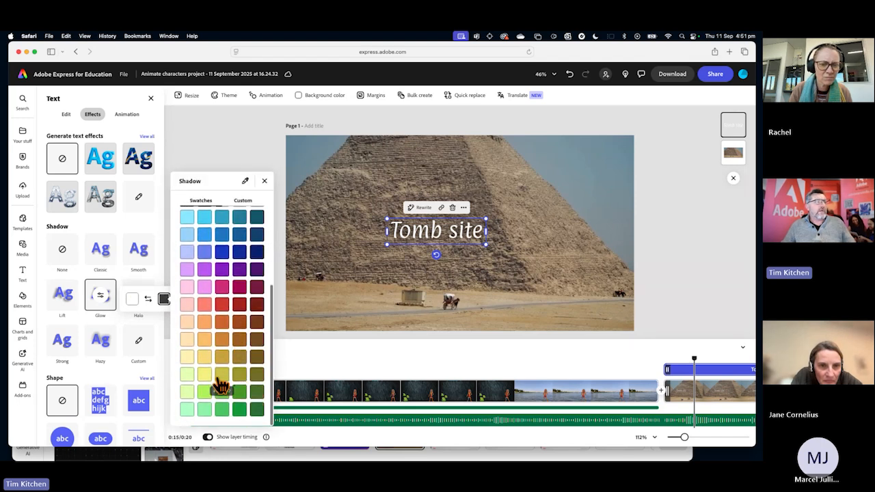
pyautogui.click(204, 377)
pyautogui.click(388, 242)
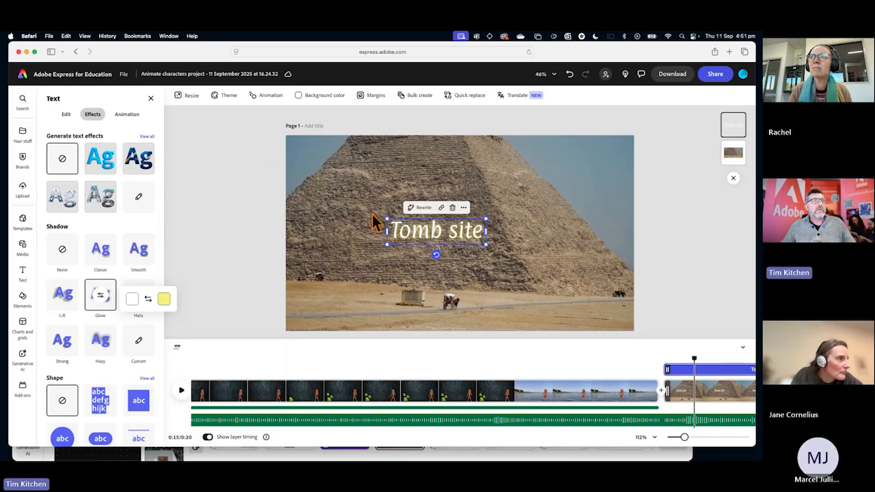
# Move the "Tomb site" text to the upper-left corner of the pyramid scene and trim its layer start to the playhead at 0:15.
pyautogui.moveTo(403, 235); pyautogui.dragTo(315, 158)
pyautogui.hscroll(3, 572, 425)
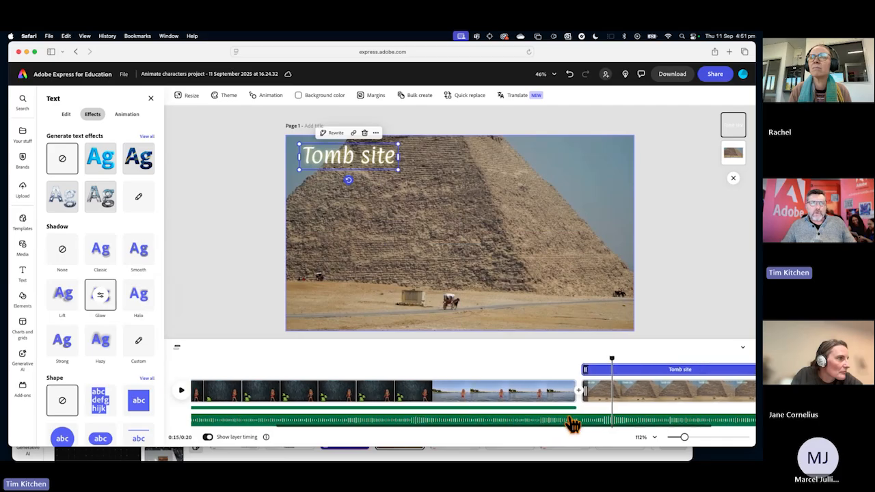
pyautogui.moveTo(581, 368); pyautogui.dragTo(613, 369)
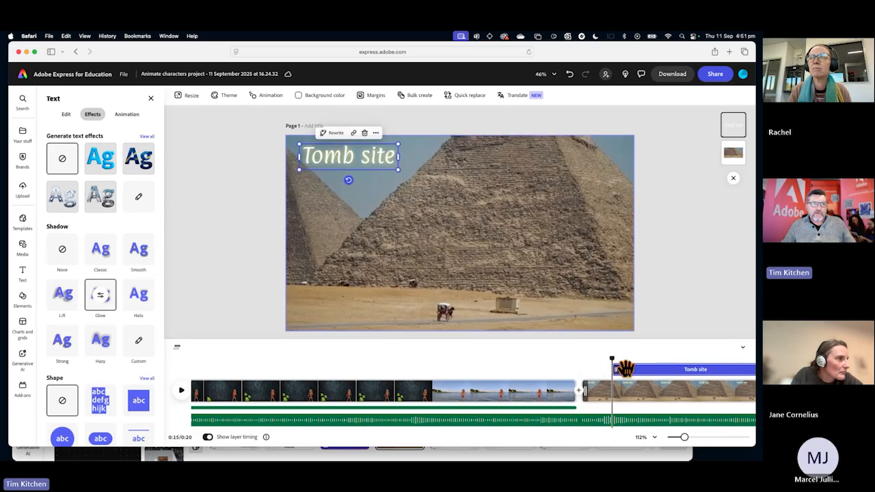
# Give the "Tomb site" text a Fade in-animation and play the video from the river scene into the pyramid scene.
pyautogui.click(128, 115)
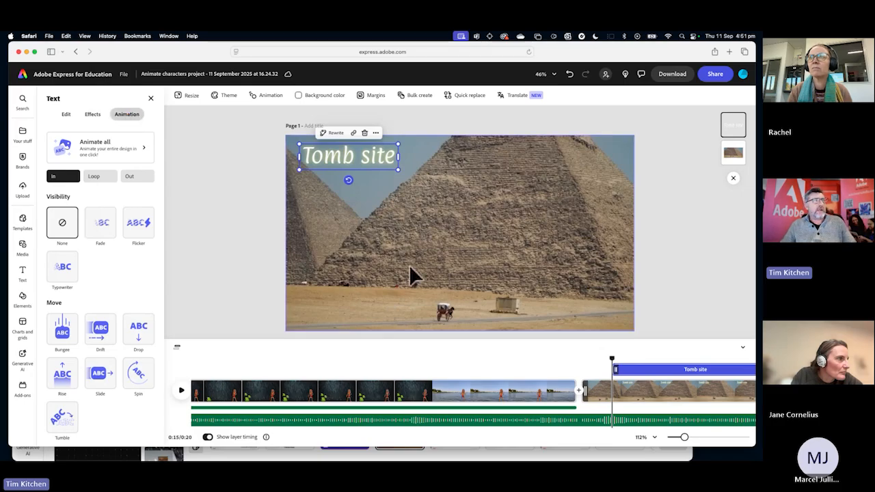
pyautogui.click(104, 233)
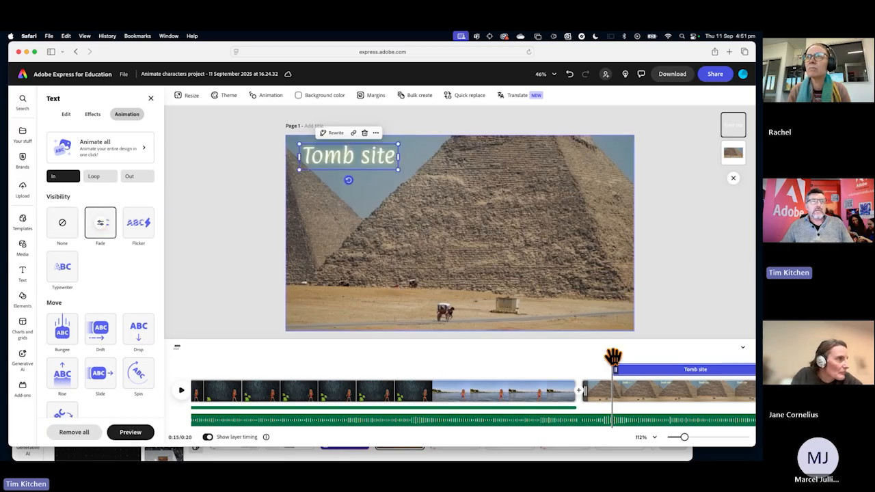
pyautogui.moveTo(612, 355); pyautogui.dragTo(541, 354)
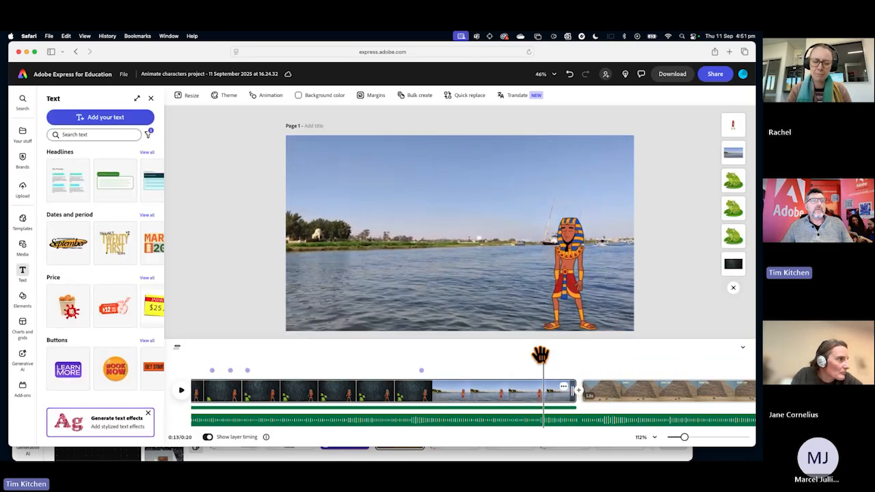
pyautogui.press('space')
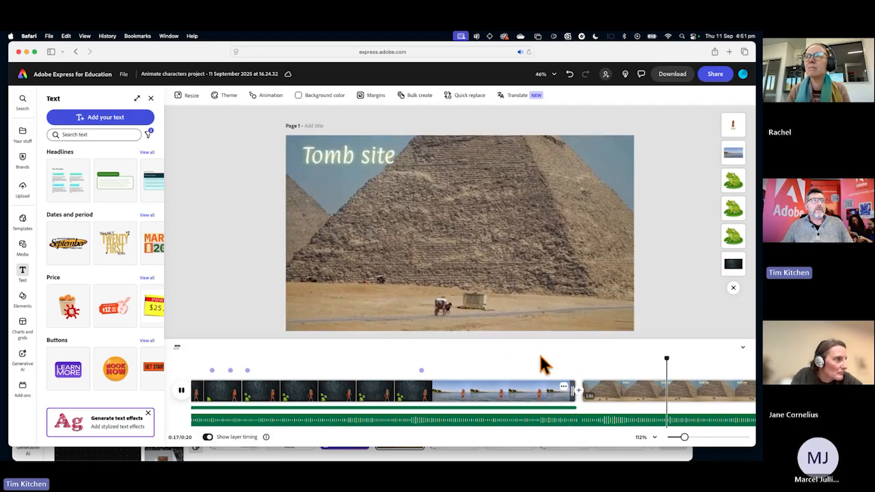
pyautogui.press('space')
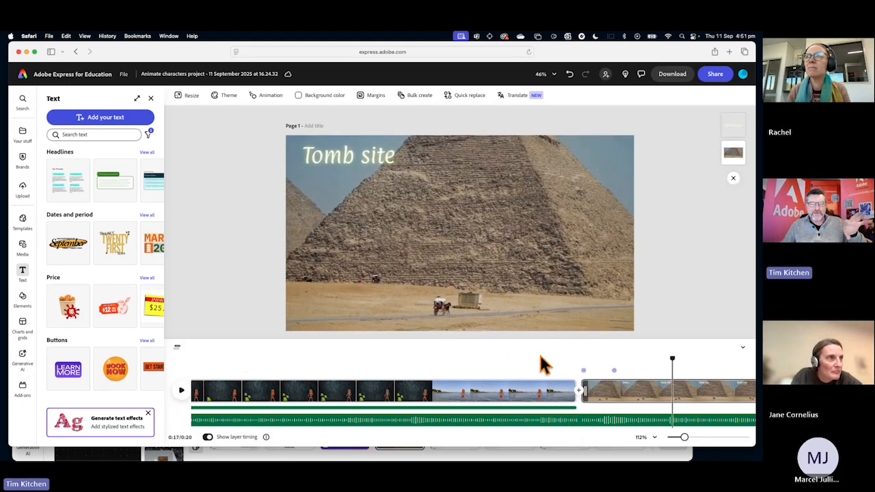
# Replay the cut from the end of the river scene to the pyramid scene to check the title's entrance.
pyautogui.hscroll(2, 578, 383)
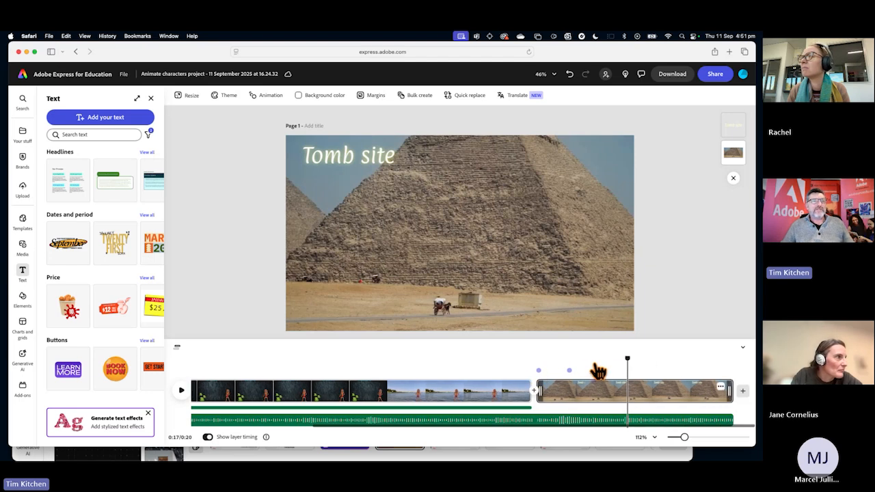
pyautogui.moveTo(626, 356); pyautogui.dragTo(522, 353)
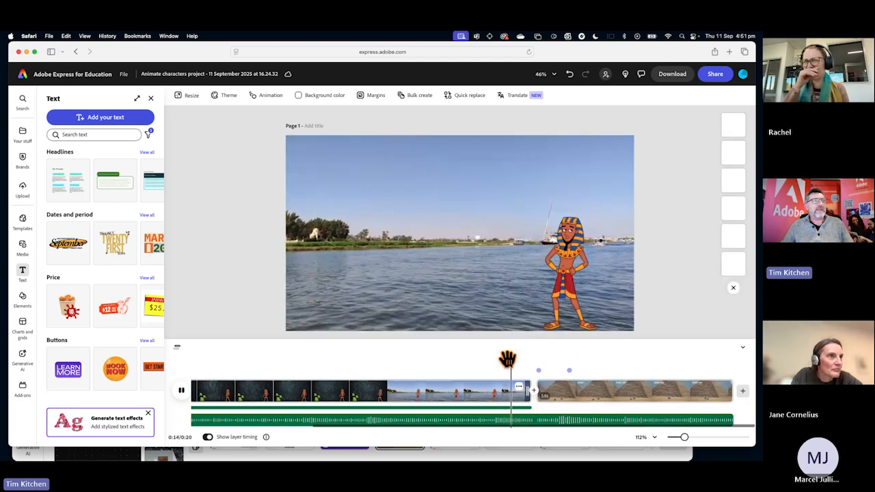
pyautogui.press('space')
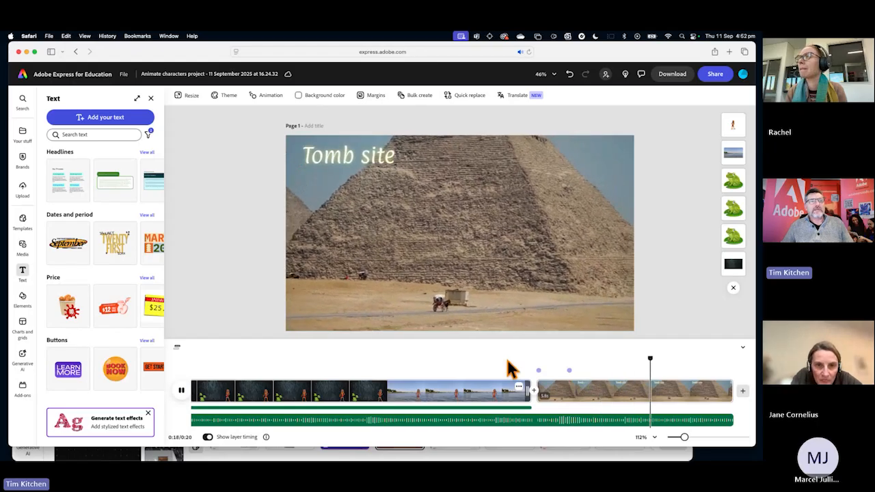
pyautogui.click(537, 384)
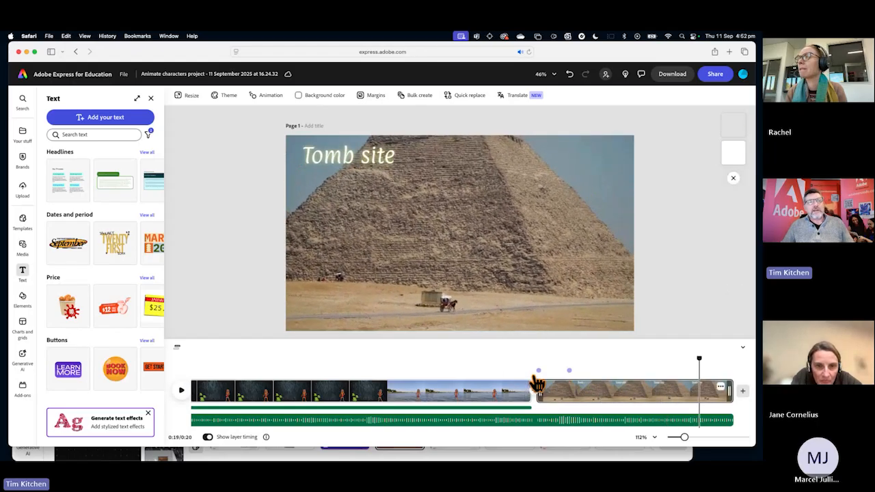
# Add a 2 s fade-out to the background audio loop and play the end of the video to check it.
pyautogui.click(578, 428)
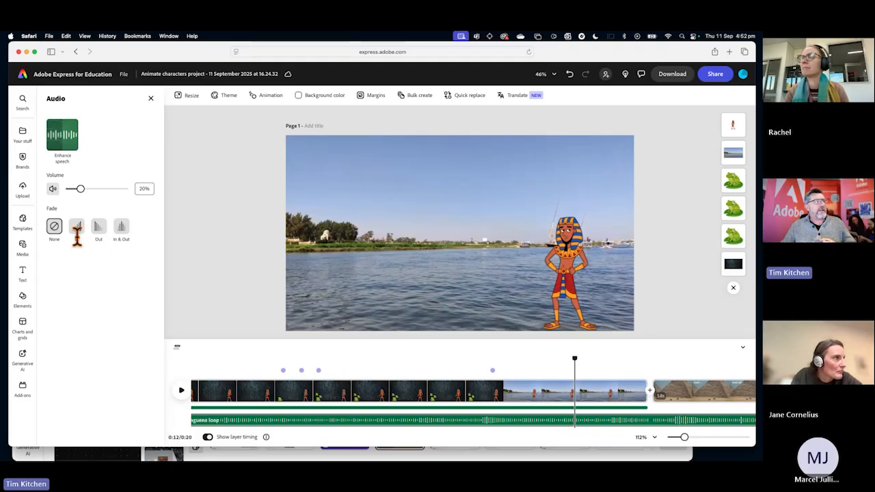
pyautogui.click(99, 229)
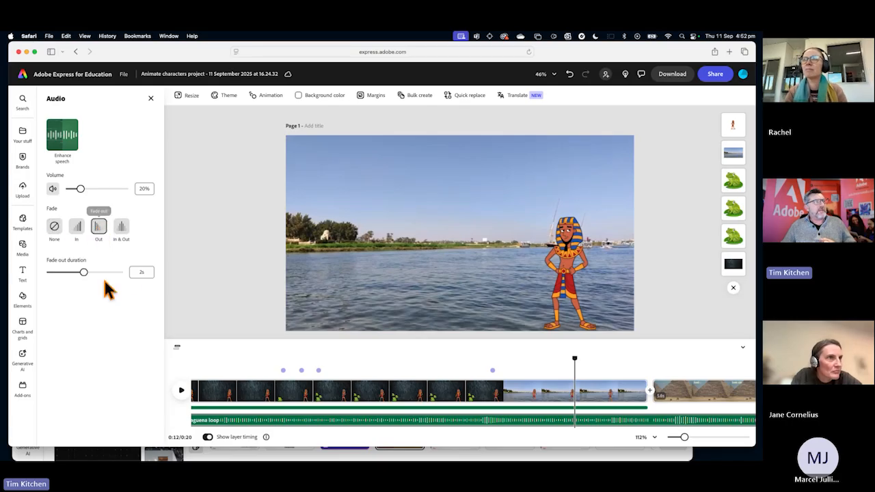
pyautogui.hscroll(4, 675, 402)
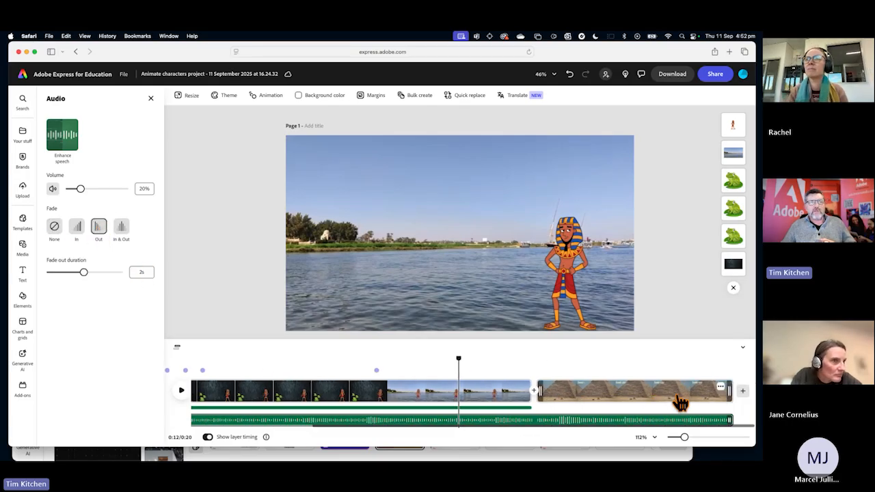
pyautogui.click(640, 373)
pyautogui.click(179, 390)
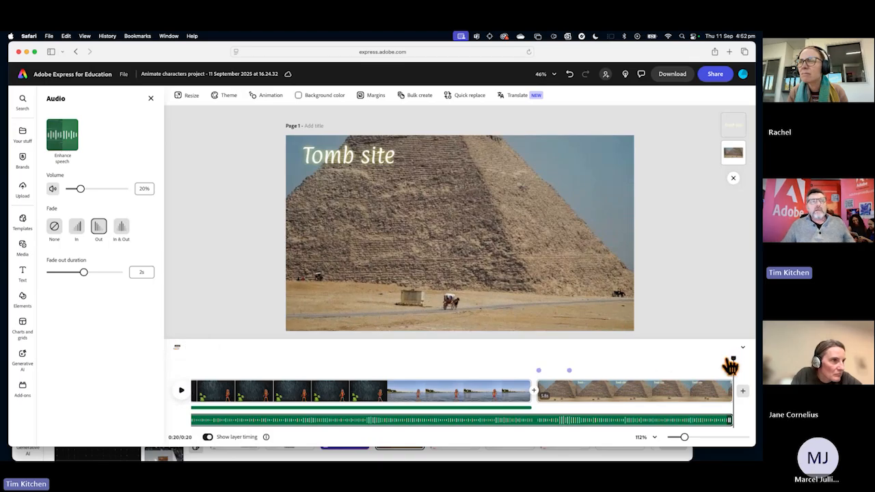
pyautogui.moveTo(731, 362); pyautogui.dragTo(642, 373)
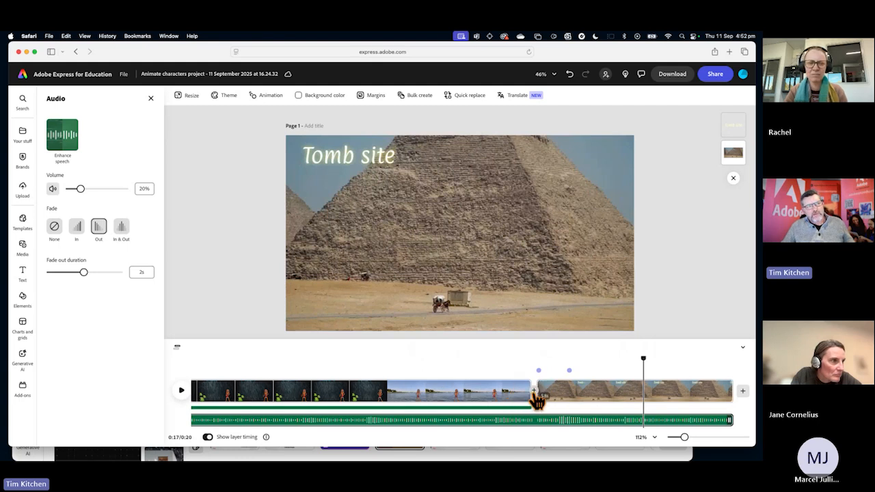
# Add a Dissolve transition between the river scene and the pyramid scene and set its duration to 1.82 s.
pyautogui.press('F1')
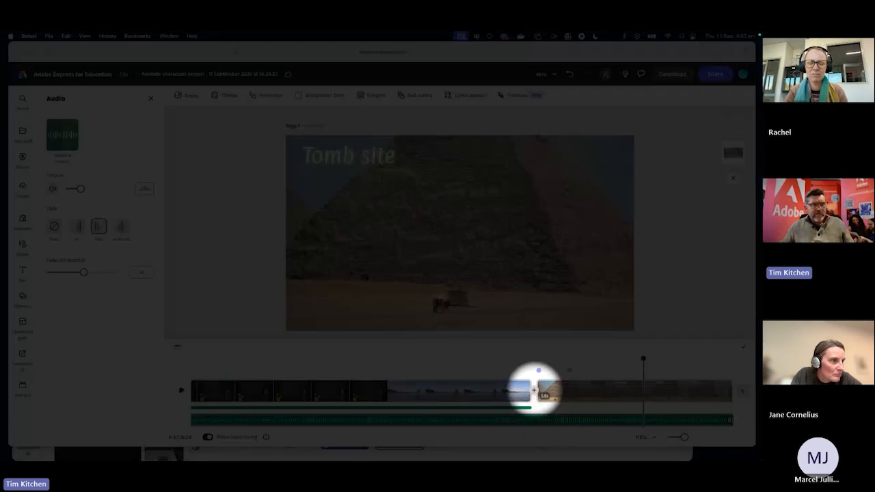
pyautogui.press('F1')
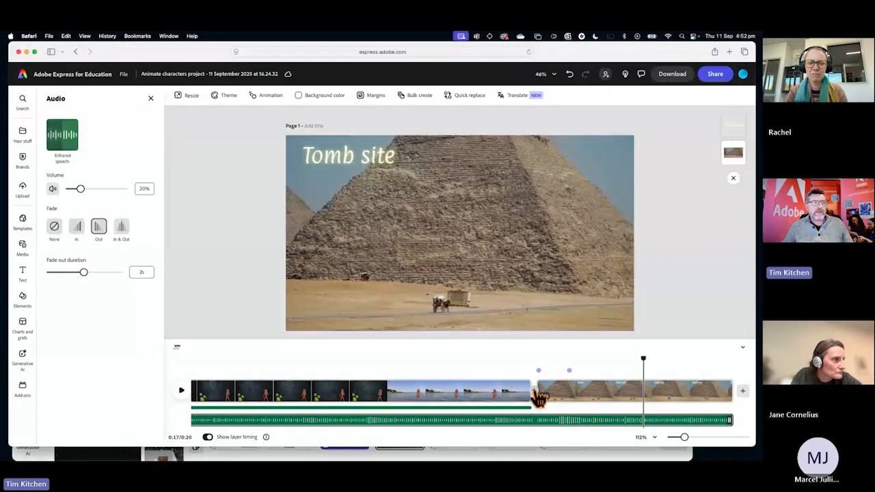
pyautogui.click(533, 391)
pyautogui.click(686, 391)
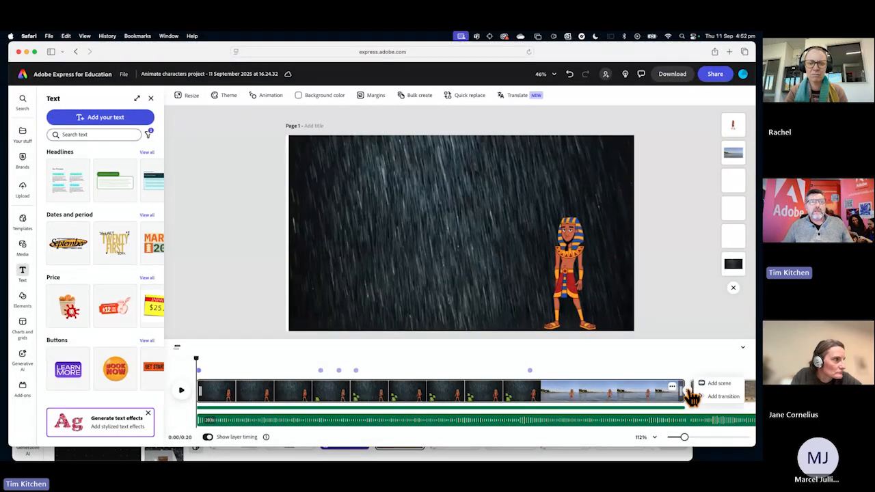
pyautogui.click(721, 398)
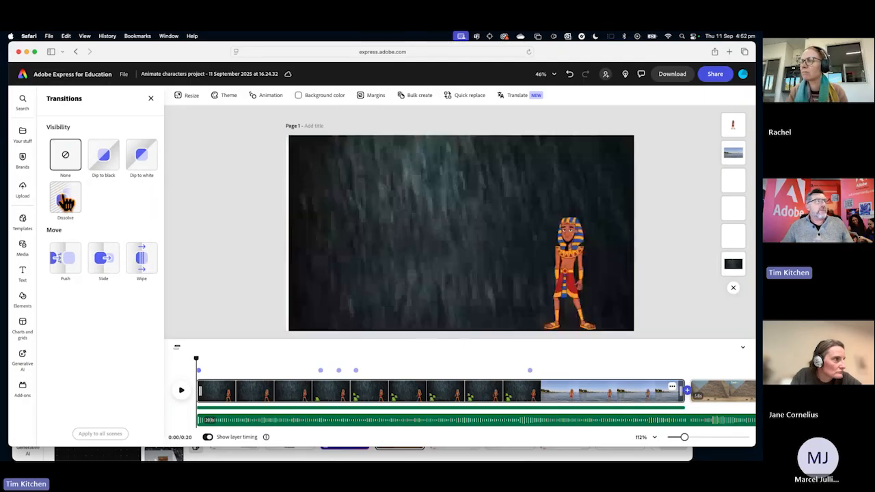
pyautogui.click(66, 199)
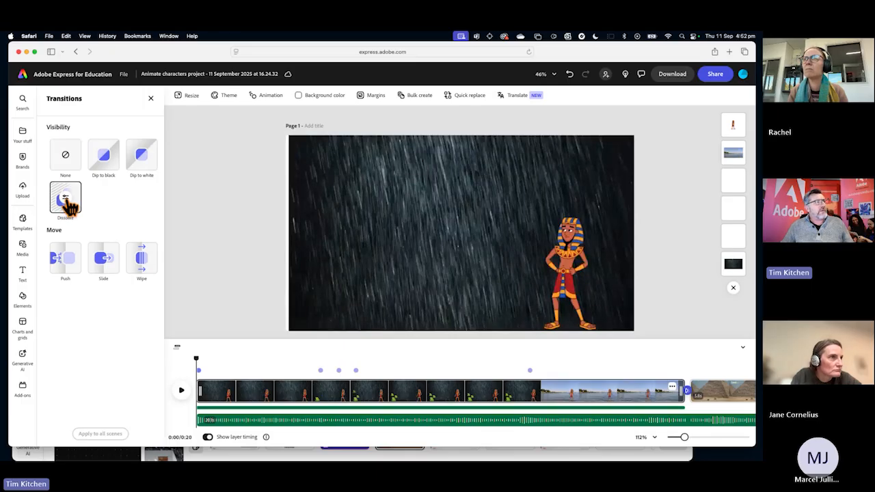
pyautogui.click(66, 199)
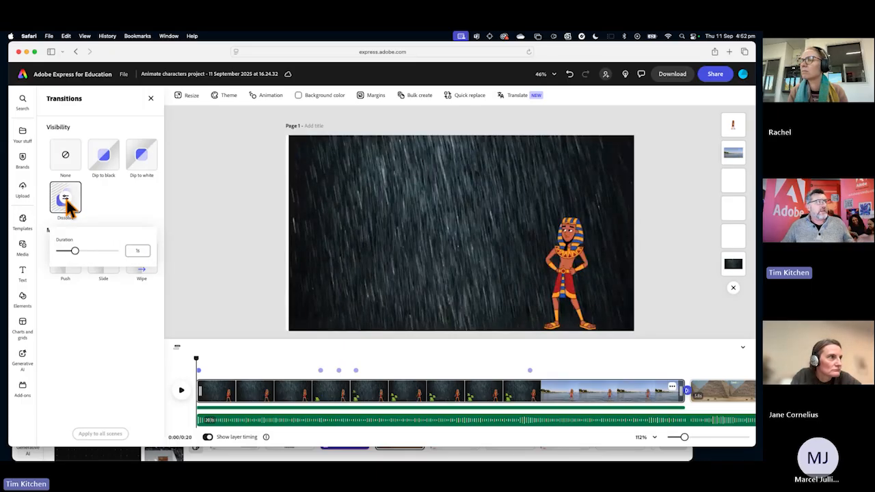
pyautogui.moveTo(75, 250); pyautogui.dragTo(94, 255)
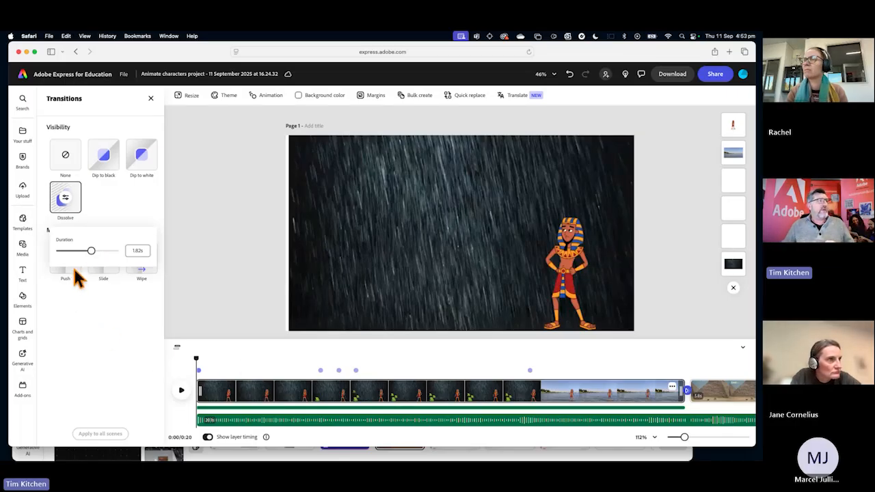
# Play and scrub through the change from the river scene to the pyramid scene to review the dissolve and title fade.
pyautogui.click(655, 370)
pyautogui.click(649, 371)
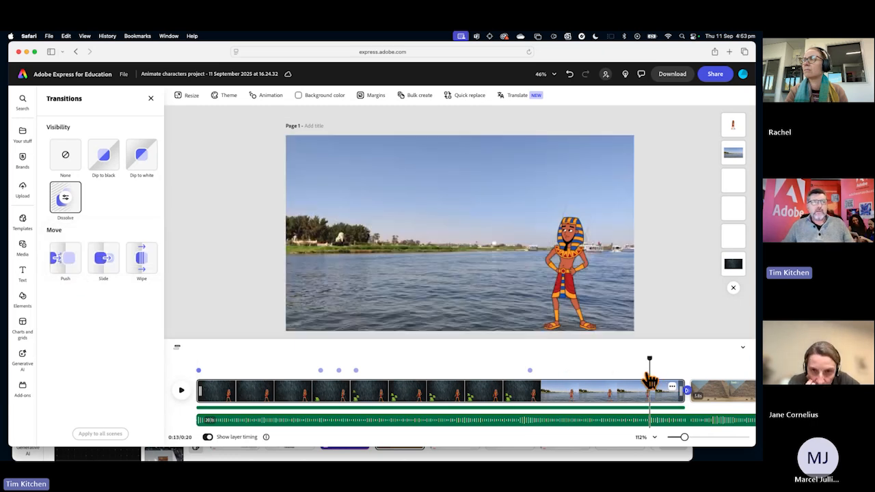
pyautogui.press('space')
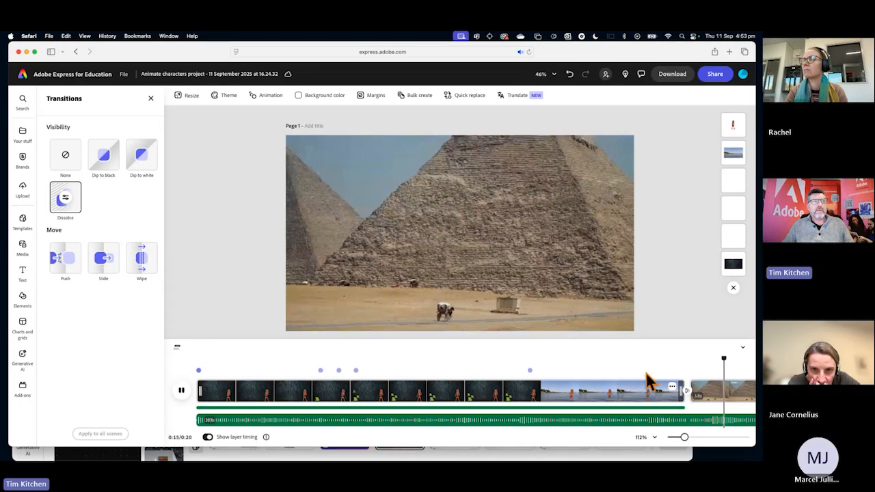
pyautogui.click(649, 380)
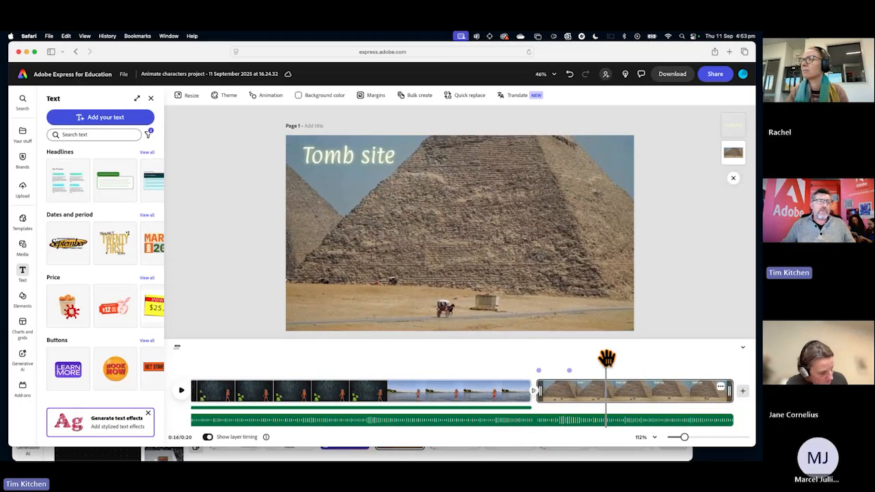
pyautogui.moveTo(606, 359); pyautogui.dragTo(519, 357)
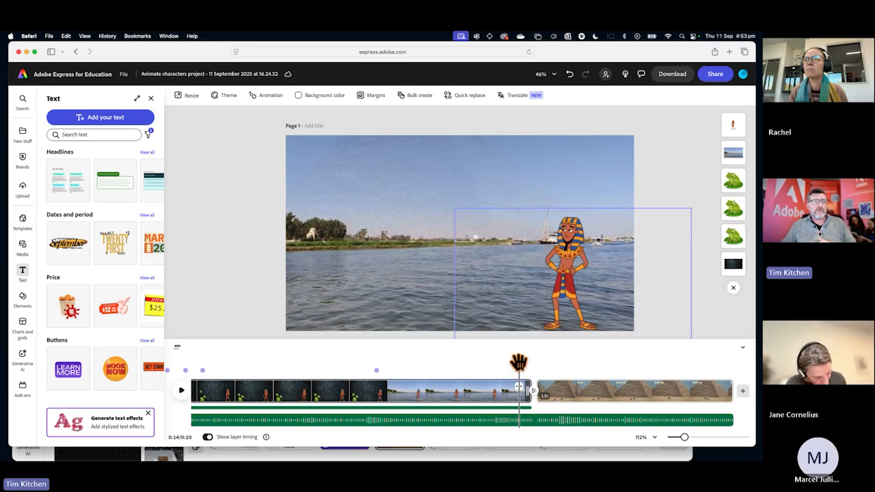
pyautogui.moveTo(518, 366); pyautogui.dragTo(596, 356)
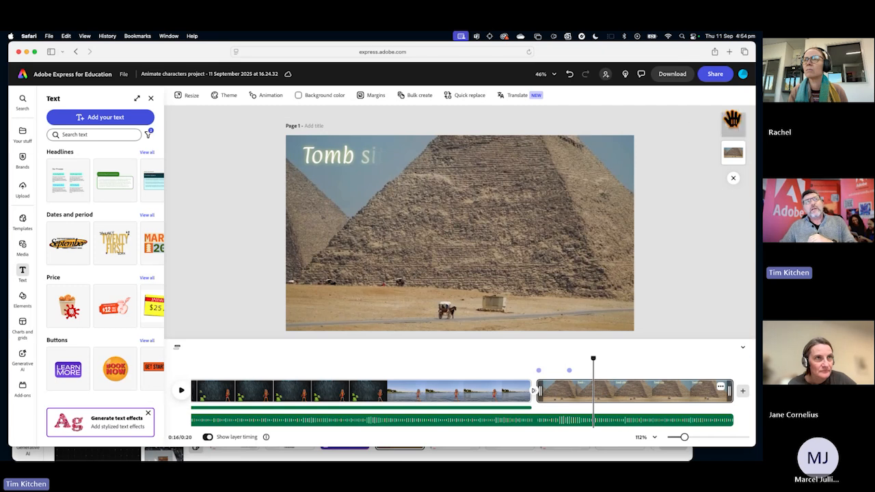
# Create a view-only share link for the Egyptian video with remixing by others left off.
pyautogui.click(715, 76)
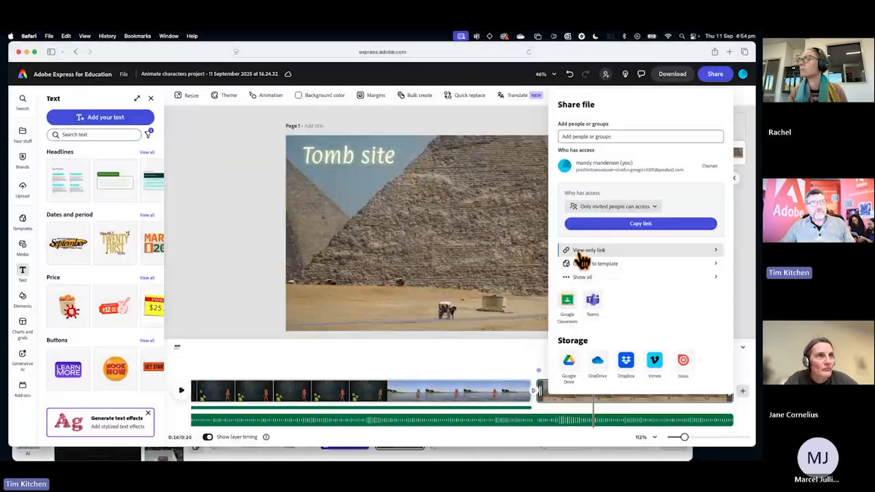
pyautogui.click(581, 252)
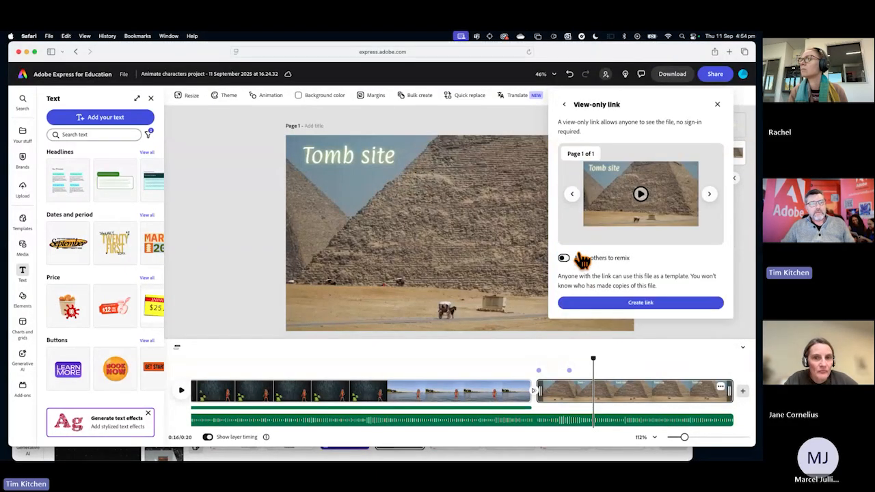
pyautogui.click(641, 302)
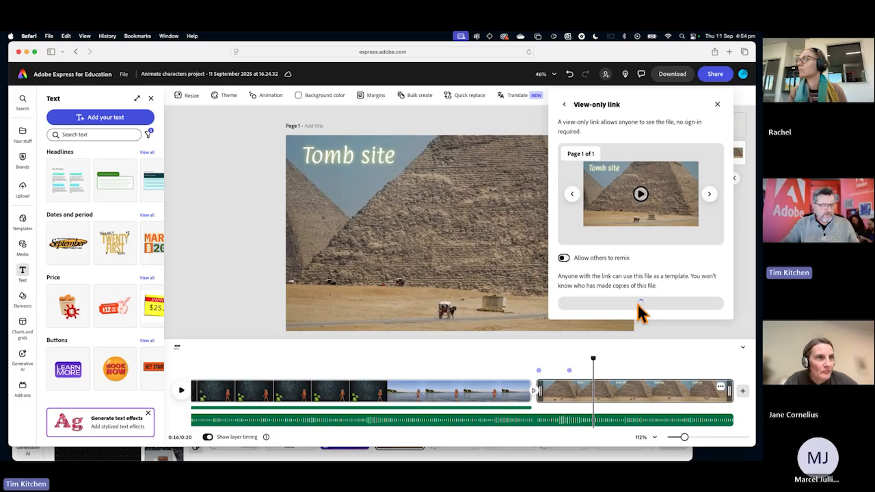
# Open the Adobe Express home page in a new browser tab.
pyautogui.press('super+Tab')
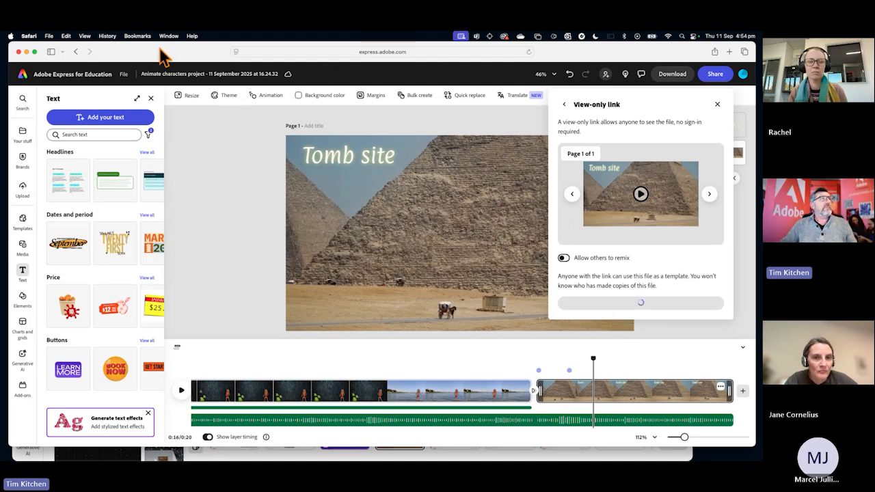
pyautogui.click(744, 52)
pyautogui.click(543, 155)
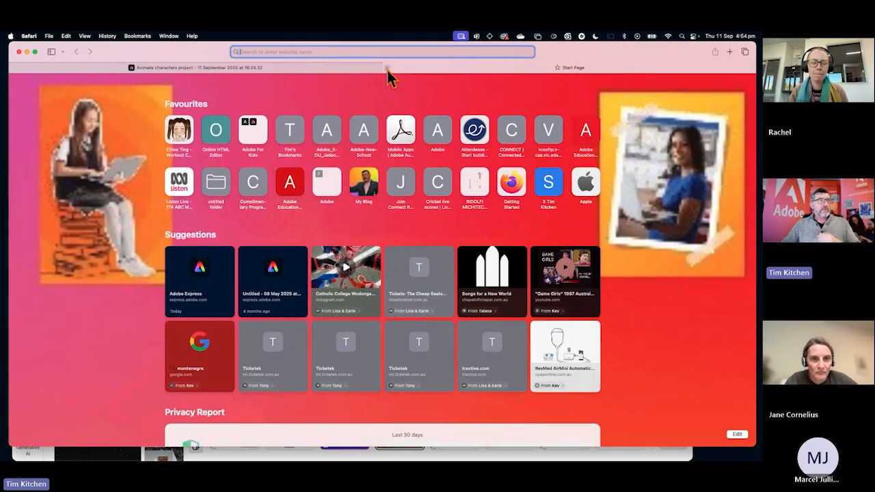
pyautogui.write('ex')
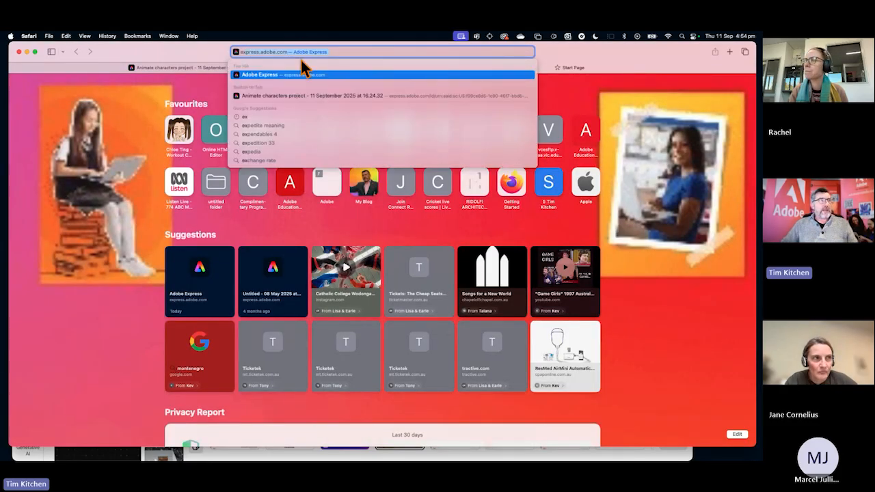
pyautogui.press('Return')
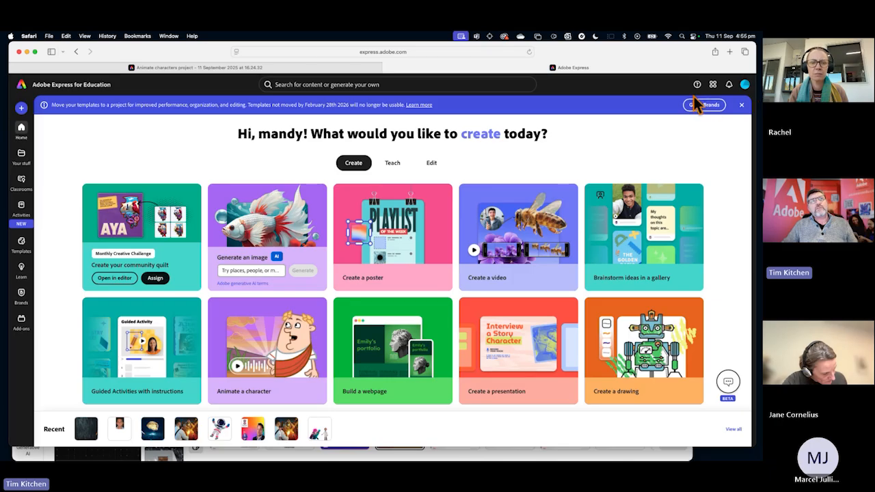
# Check the education role choices in the account's general settings, leaving the role as it is, and close the settings.
pyautogui.click(746, 88)
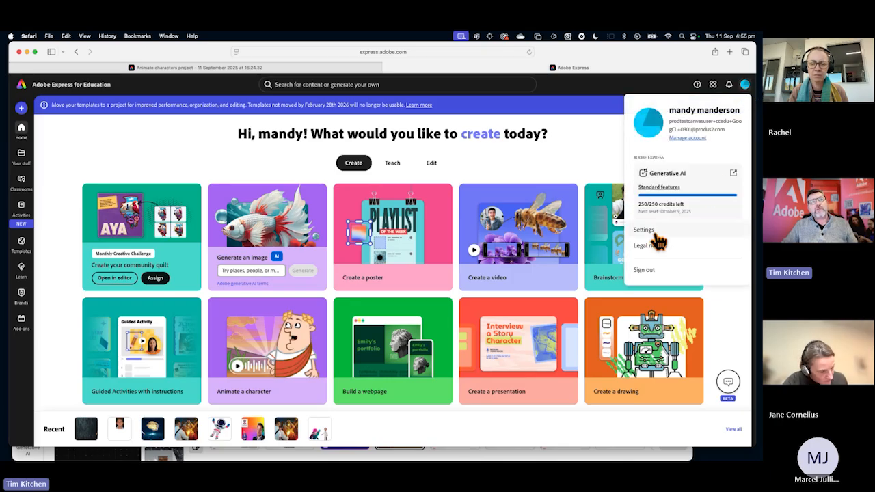
pyautogui.click(646, 232)
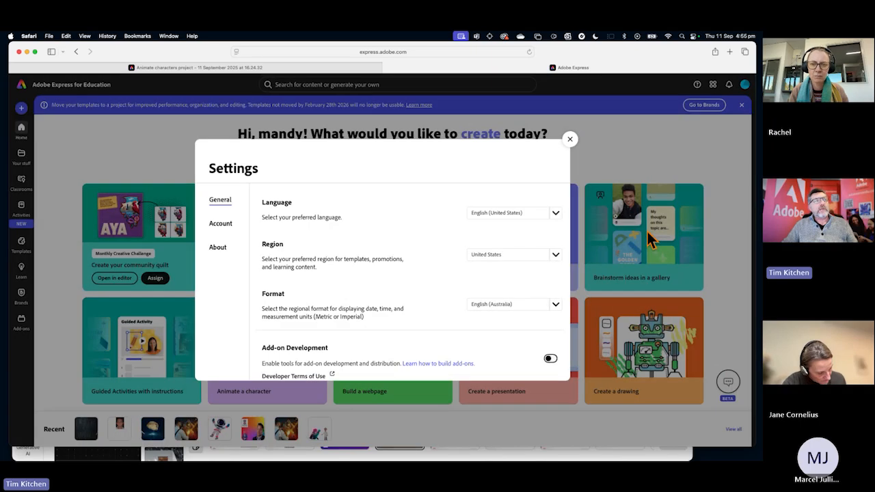
pyautogui.scroll(-4, 436, 283)
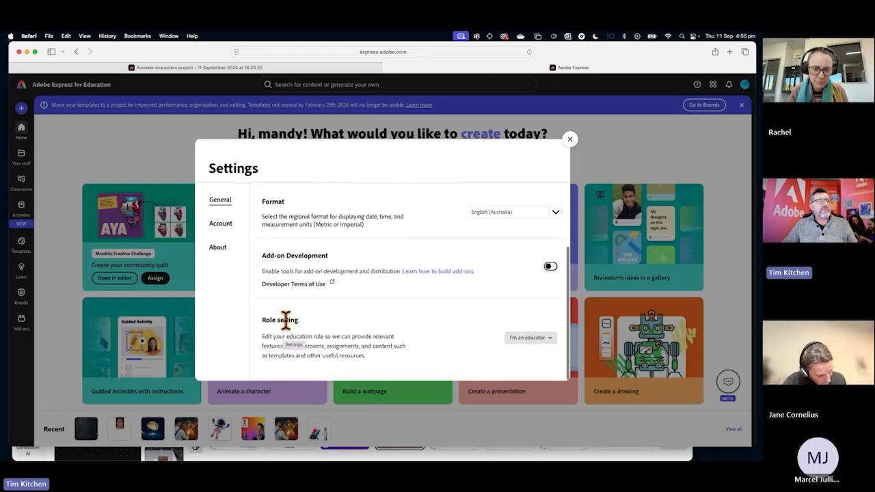
pyautogui.click(539, 336)
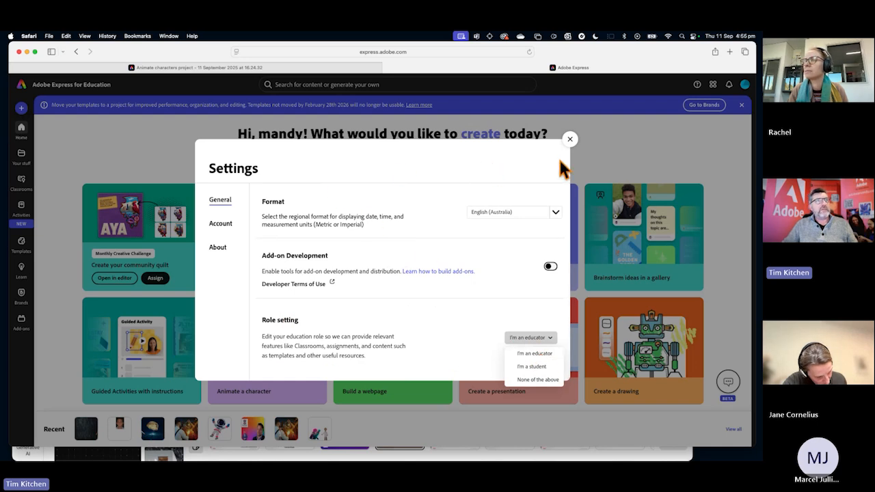
pyautogui.click(570, 140)
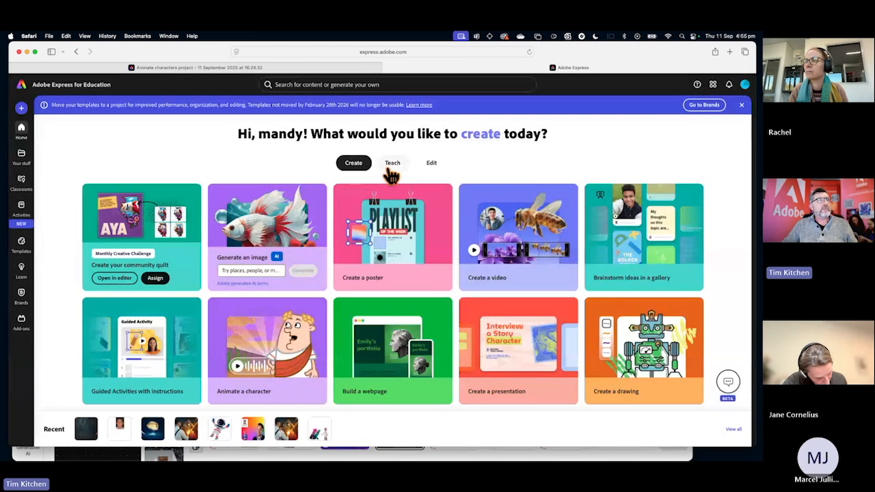
# Open the curated classroom activities for Social Studies and look through the guided and standards-aligned activities.
pyautogui.click(390, 171)
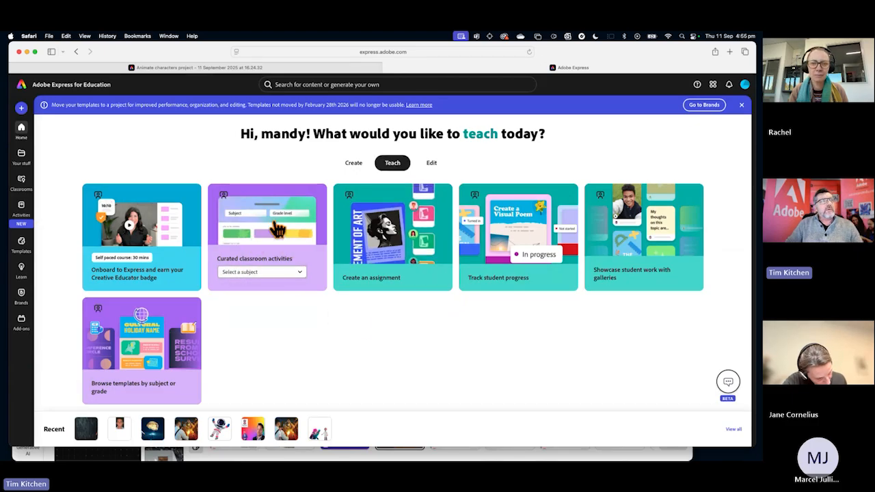
pyautogui.click(268, 246)
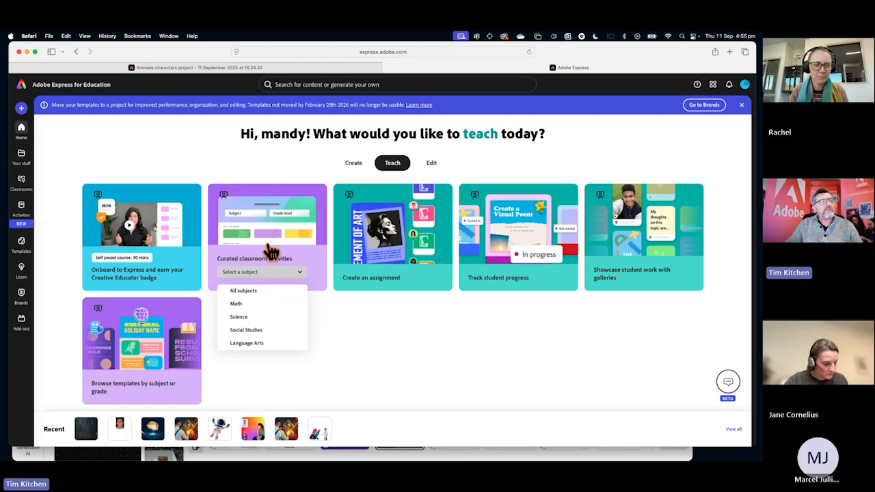
pyautogui.click(250, 331)
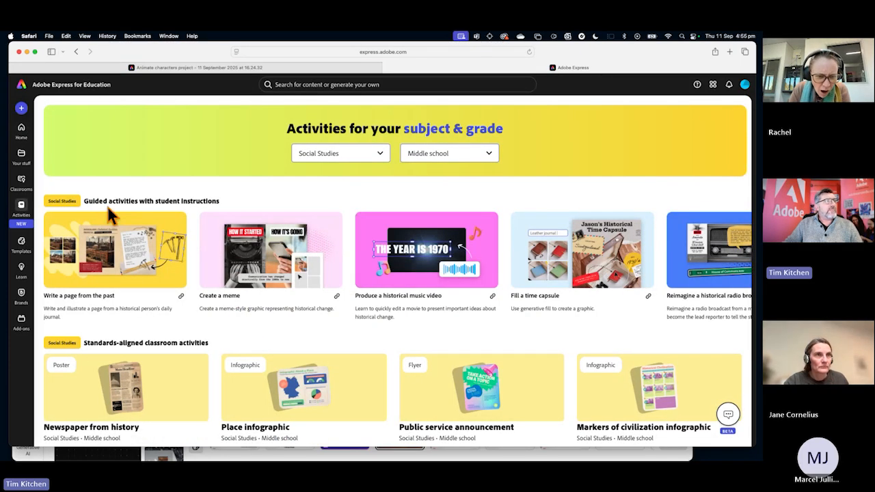
pyautogui.scroll(-2, 125, 307)
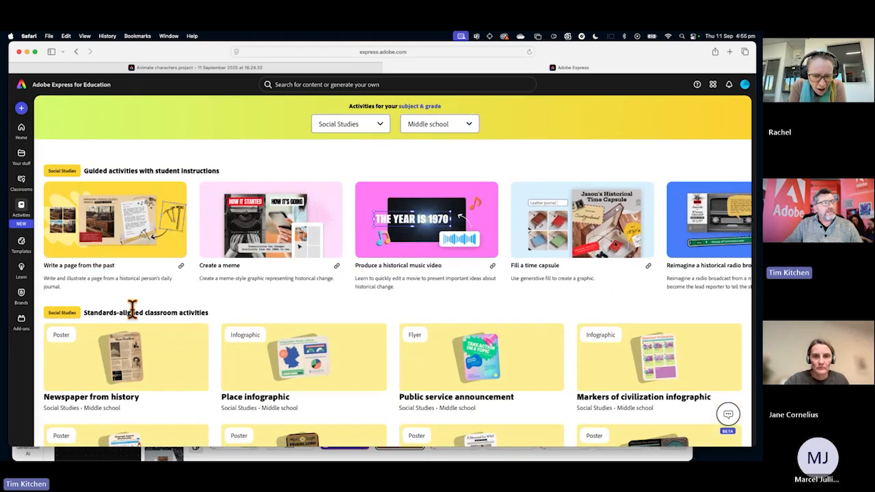
pyautogui.scroll(-5, 142, 309)
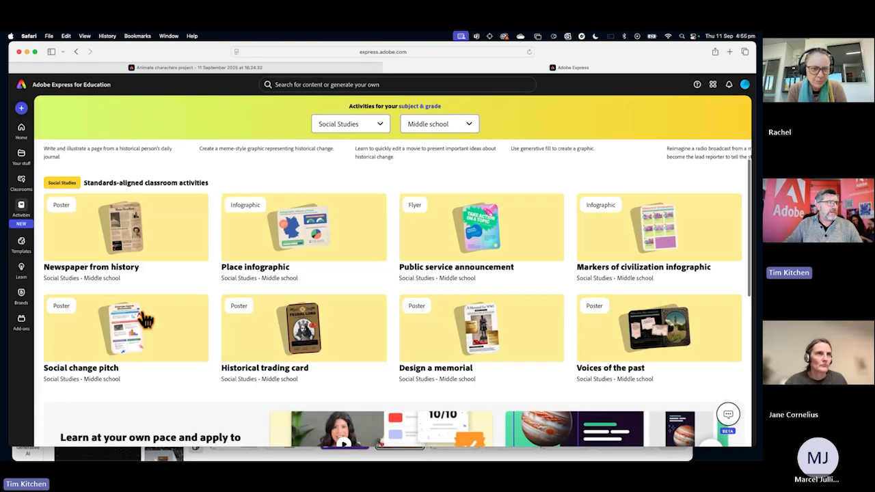
pyautogui.scroll(6, 268, 205)
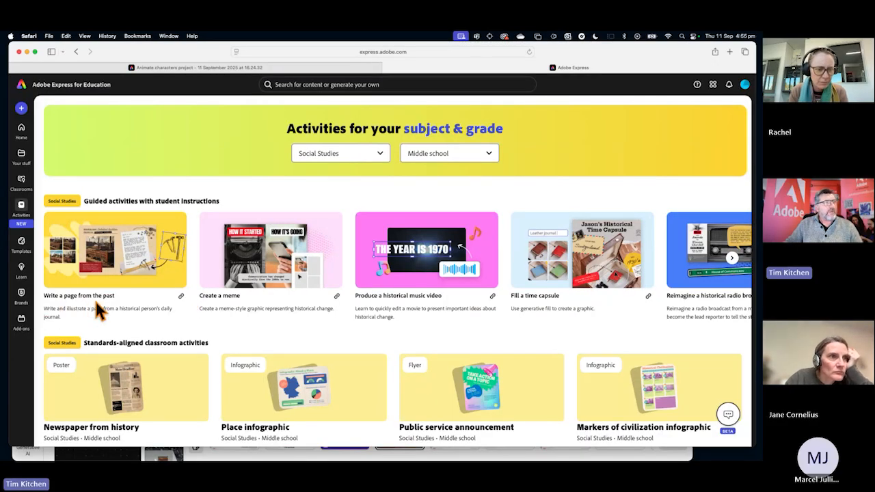
# Open the "Write a page from the past" guided activity and watch part of its instruction video in an enlarged pop-out, then close the pop-out.
pyautogui.click(128, 250)
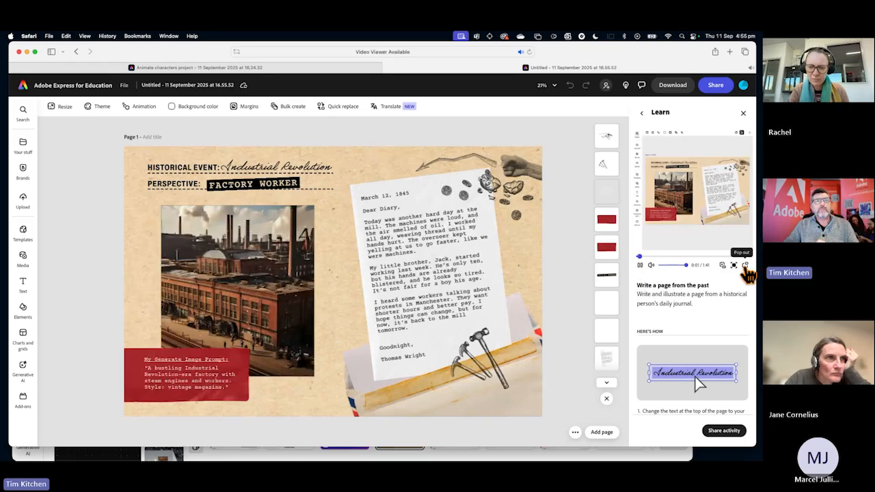
pyautogui.click(746, 271)
pyautogui.moveTo(629, 280); pyautogui.dragTo(507, 398)
pyautogui.moveTo(654, 140); pyautogui.dragTo(619, 117)
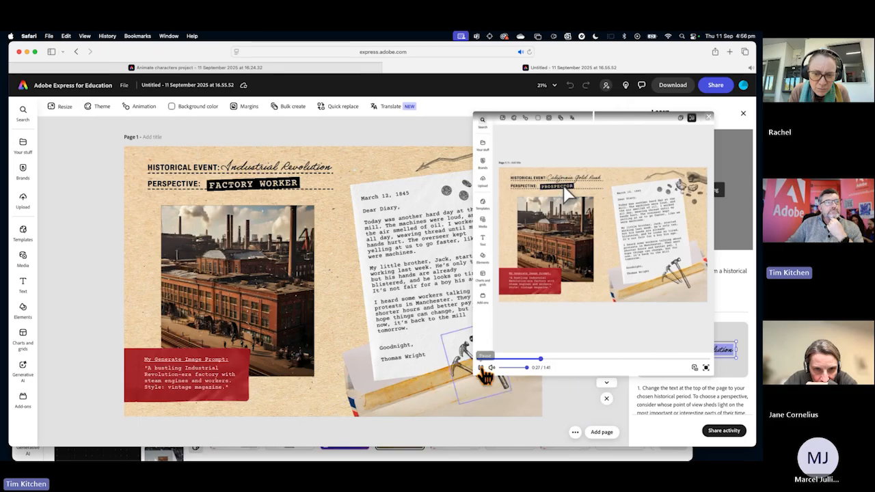
pyautogui.click(481, 369)
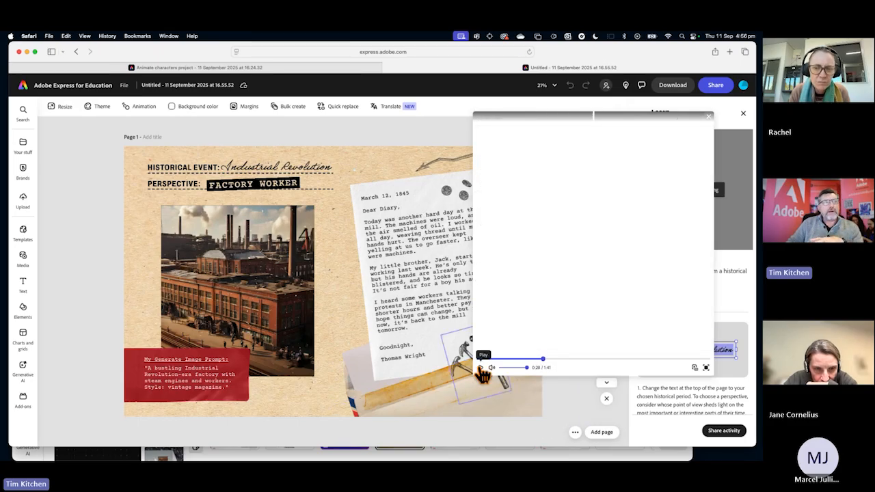
pyautogui.click(709, 114)
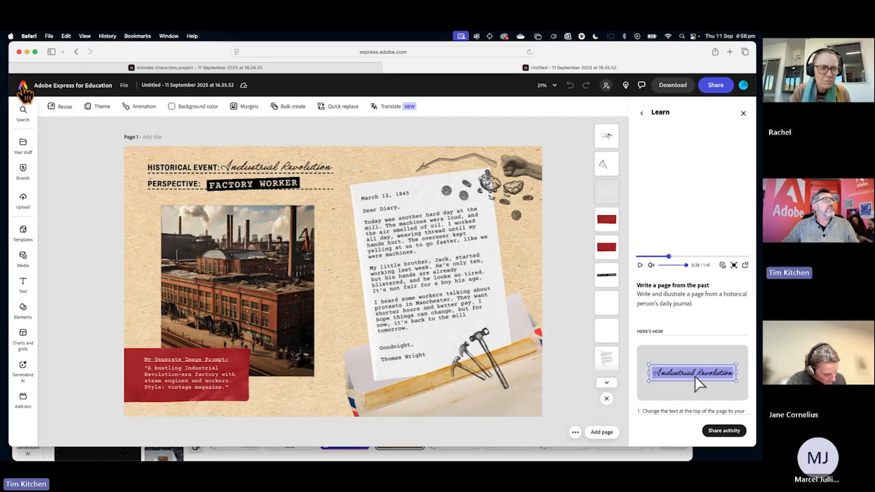
# Return to the home page and reopen the curated Social Studies activities from the teaching options.
pyautogui.click(23, 88)
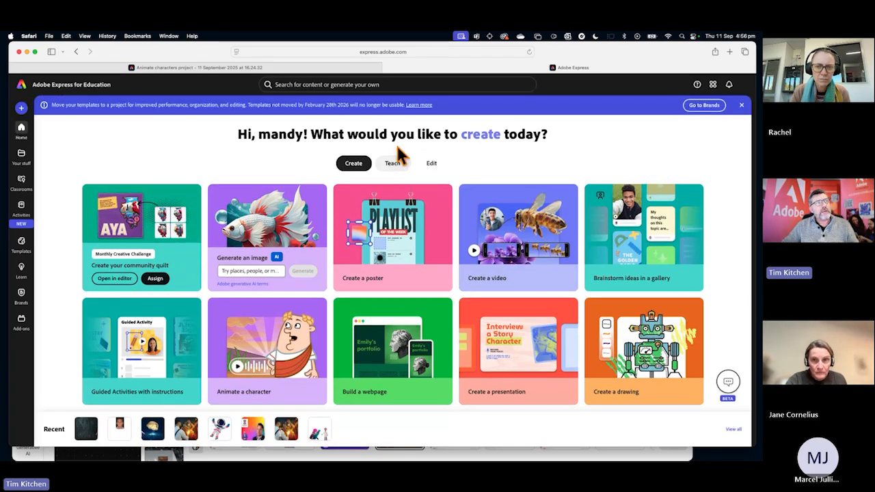
pyautogui.click(394, 167)
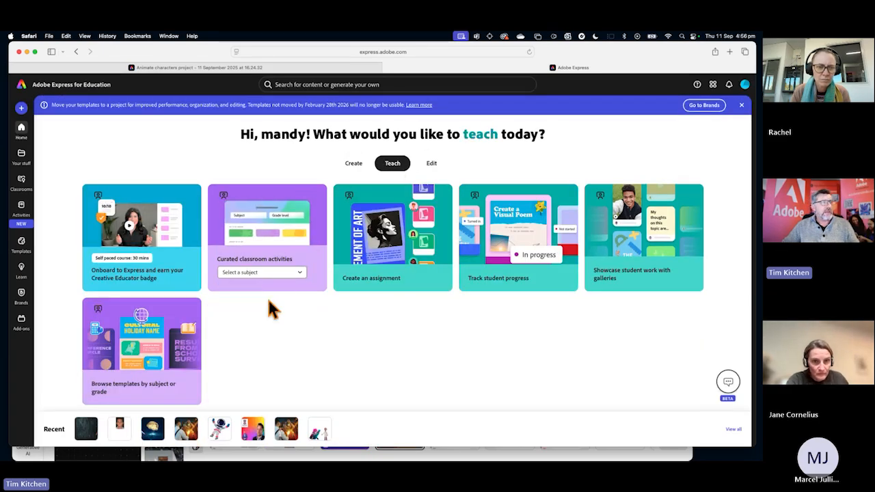
pyautogui.click(281, 273)
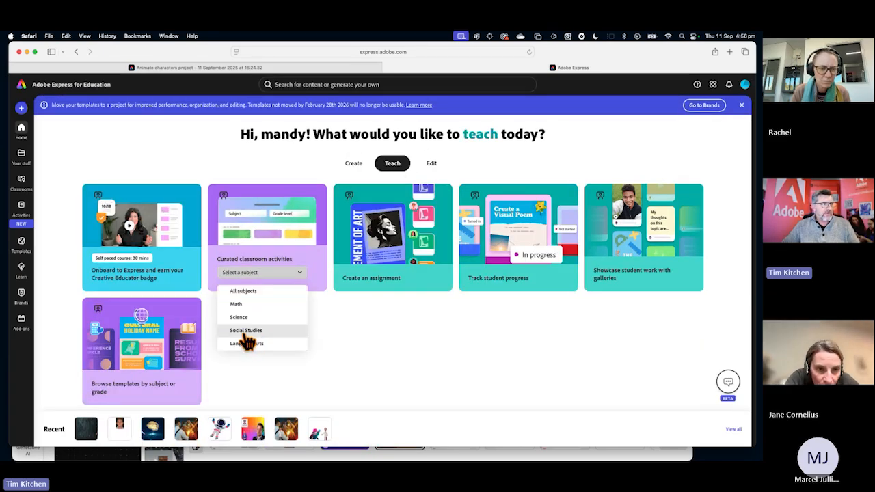
pyautogui.click(250, 331)
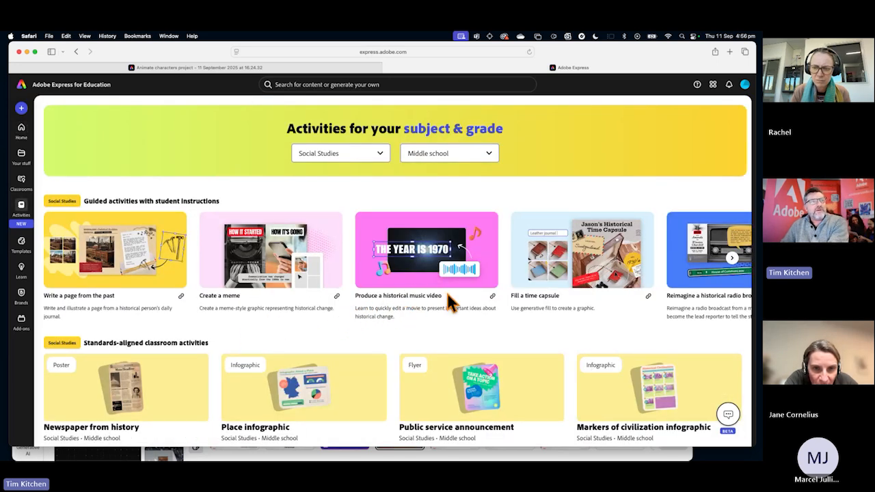
# Open the "Produce a historical music video" guided activity, watch part of its instruction video in an enlarged pop-out, and close the pop-out.
pyautogui.click(473, 266)
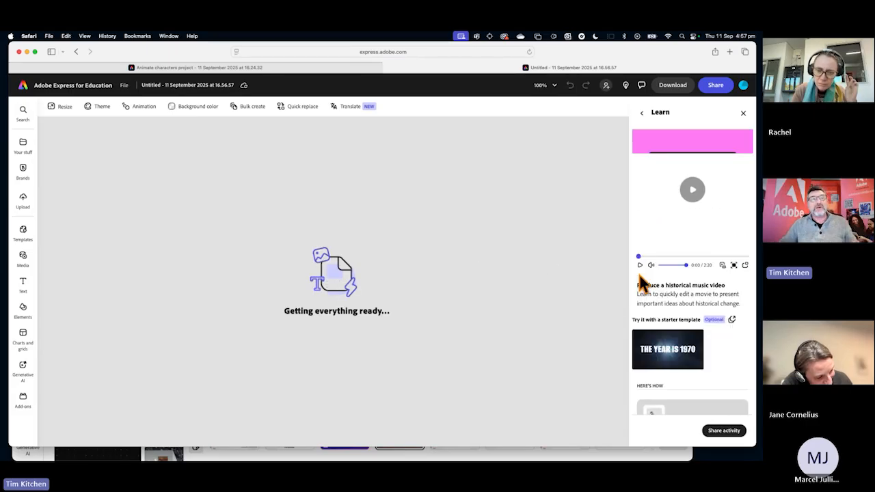
pyautogui.click(640, 265)
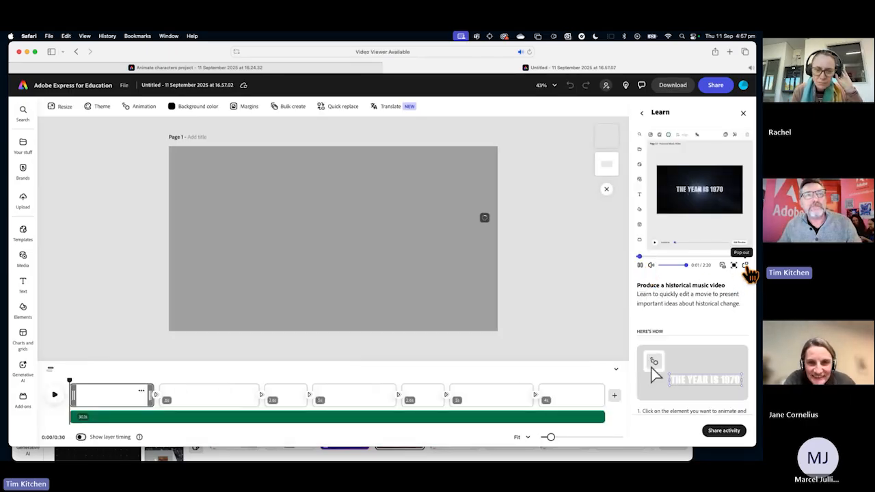
pyautogui.click(746, 266)
pyautogui.moveTo(648, 130); pyautogui.dragTo(552, 109)
pyautogui.moveTo(628, 233); pyautogui.dragTo(726, 355)
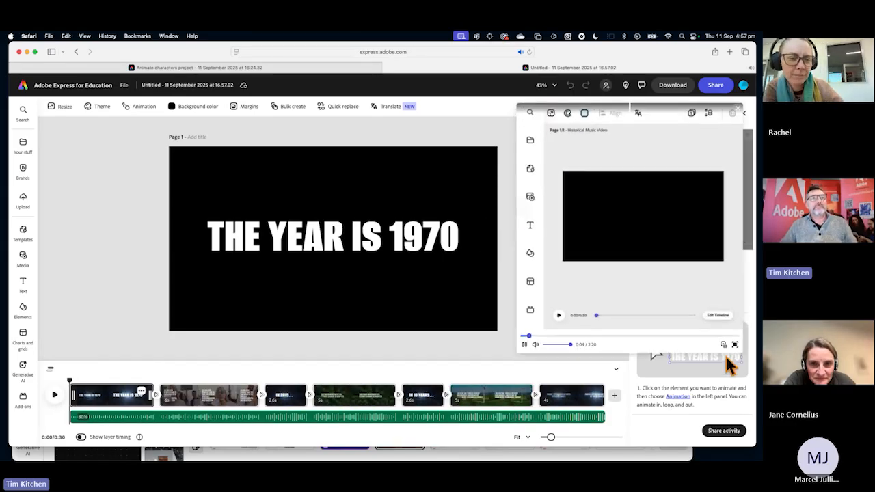
pyautogui.moveTo(729, 362)
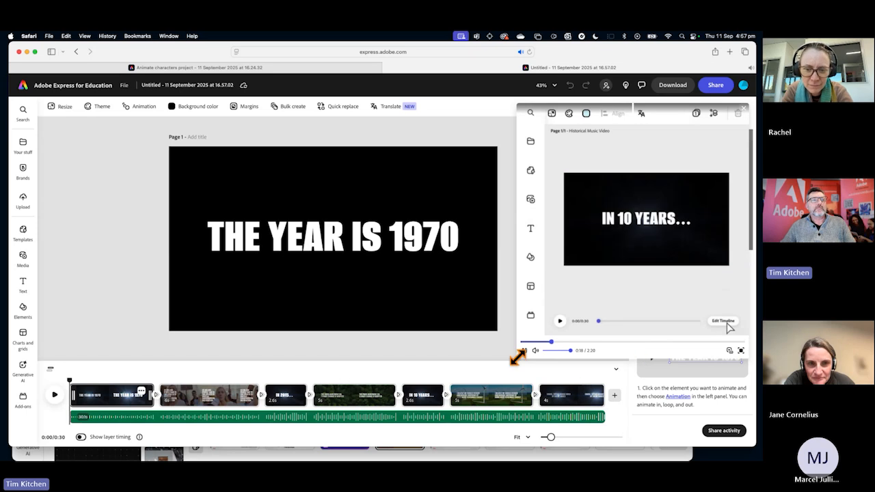
pyautogui.moveTo(517, 356); pyautogui.dragTo(430, 443)
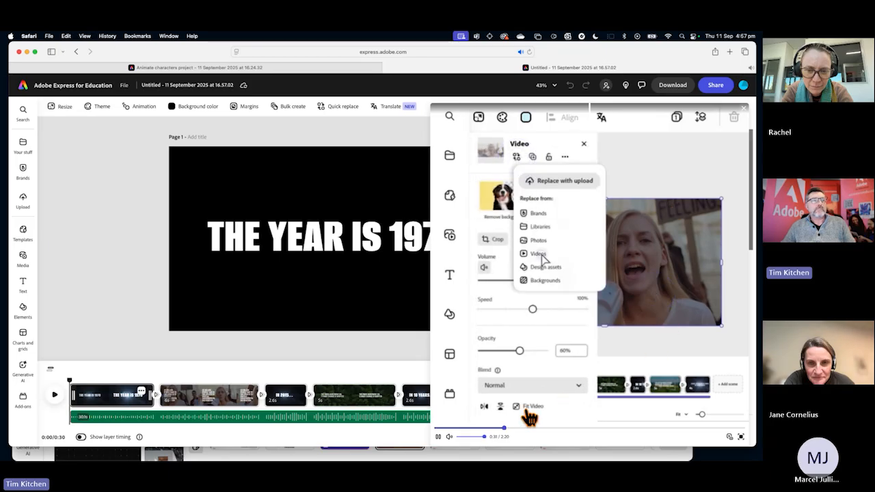
pyautogui.click(437, 436)
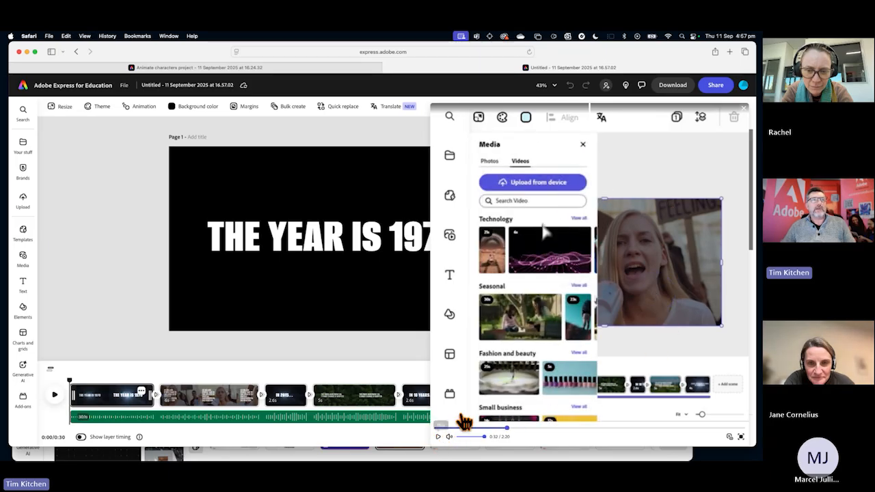
pyautogui.click(746, 110)
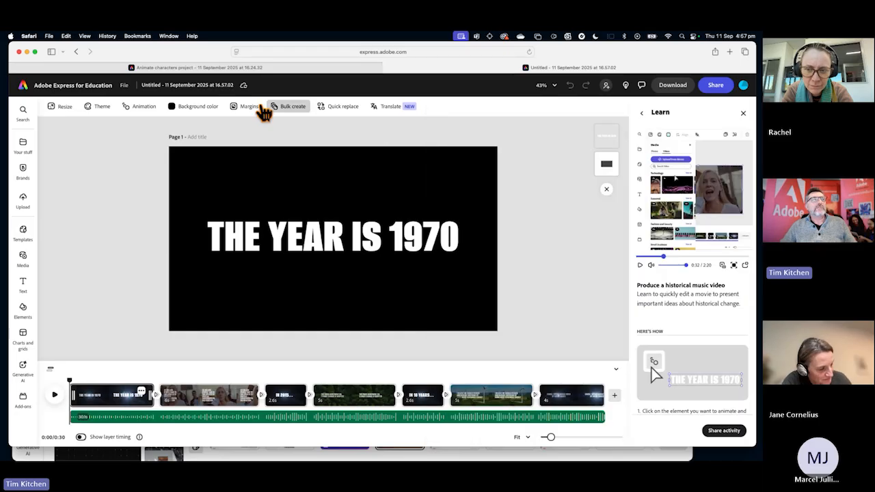
# Return to the home page, reopen the curated Social Studies classroom activities and browse further along the guided activities.
pyautogui.click(24, 88)
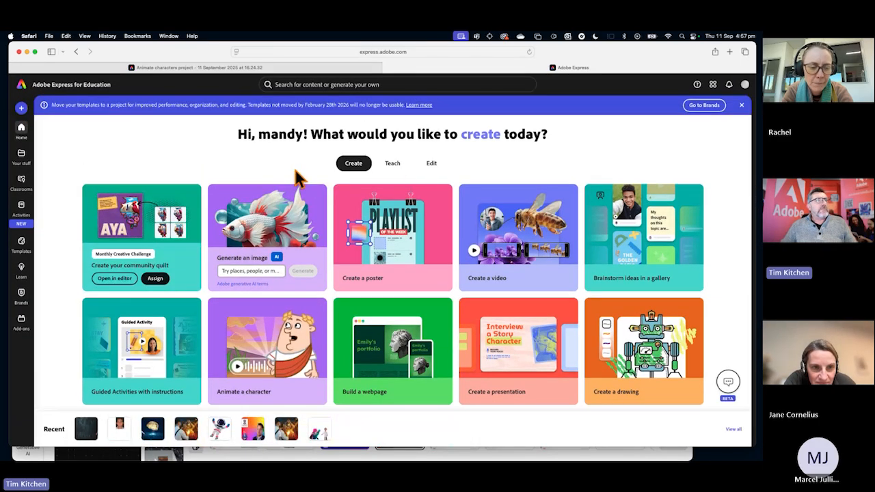
pyautogui.click(393, 164)
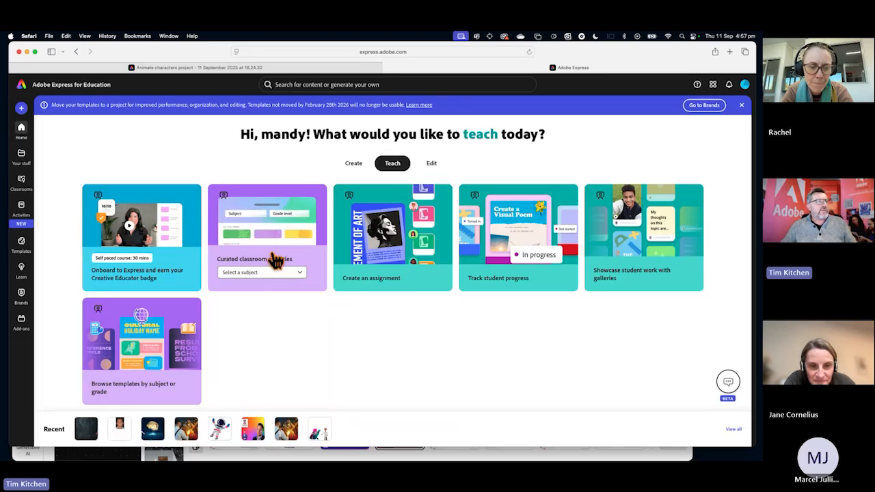
pyautogui.click(300, 273)
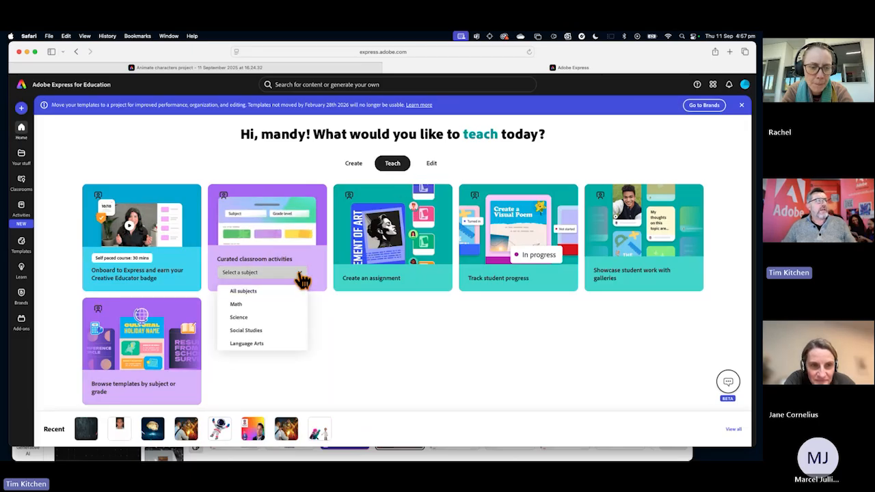
pyautogui.click(257, 331)
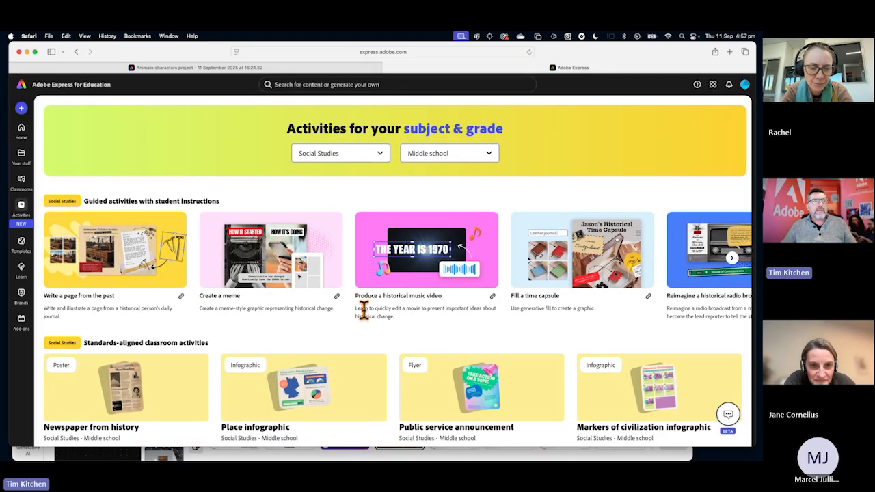
pyautogui.hscroll(2, 365, 304)
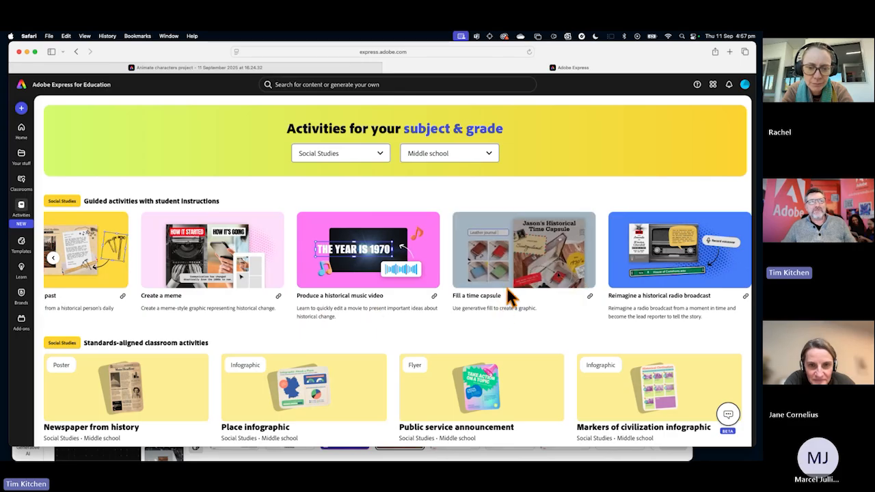
# Open the "Reimagine a historical radio broadcast" guided activity, start its instruction video in an enlarged pop-out, and close the pop-out.
pyautogui.click(712, 282)
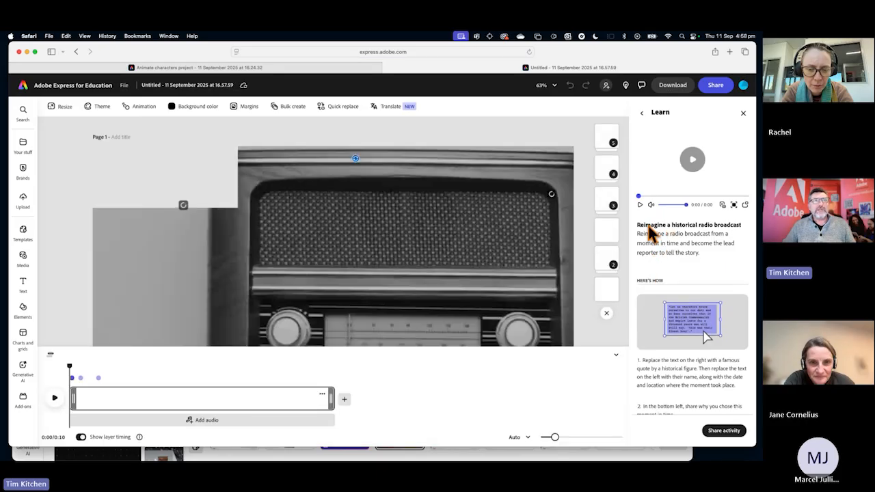
pyautogui.click(640, 205)
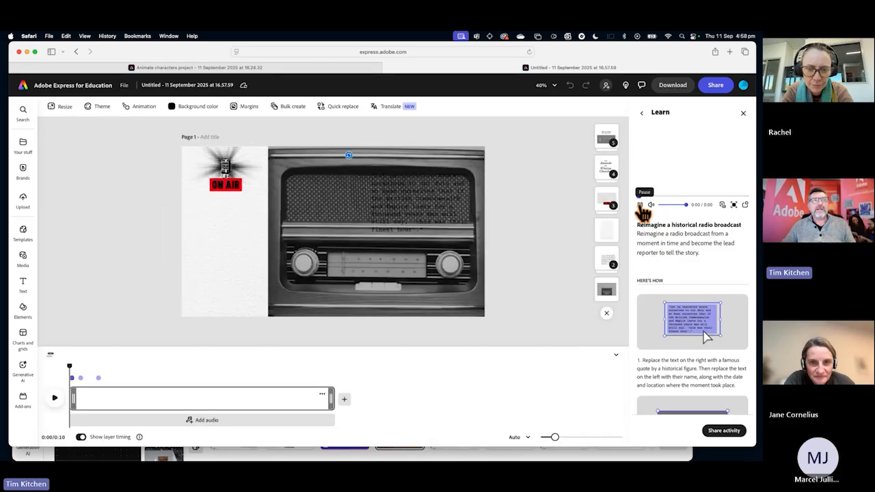
pyautogui.click(734, 204)
pyautogui.moveTo(648, 139); pyautogui.dragTo(467, 101)
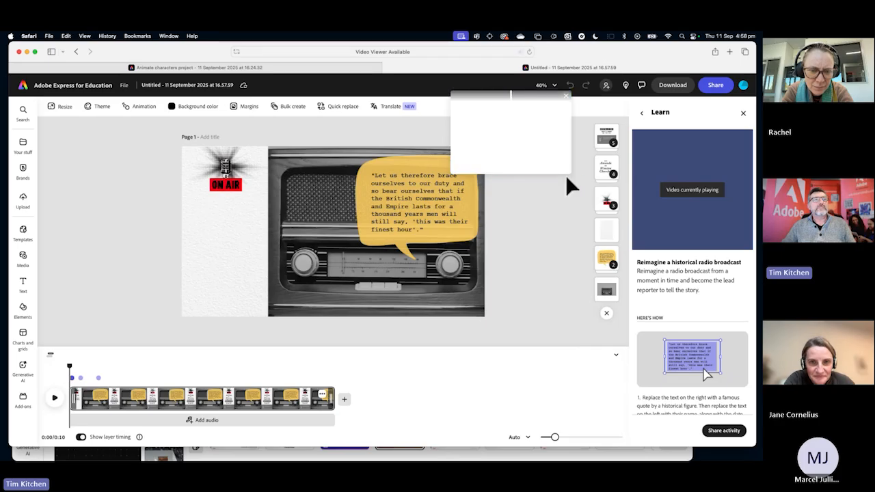
pyautogui.moveTo(567, 174); pyautogui.dragTo(685, 381)
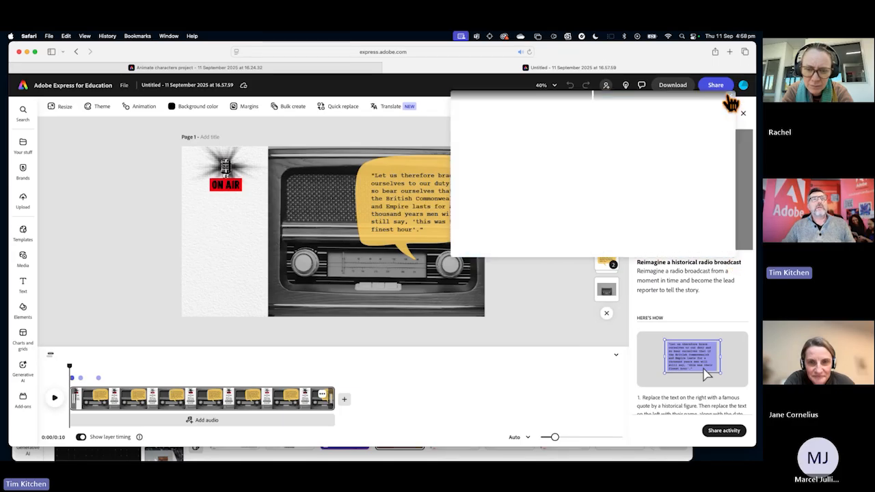
pyautogui.click(731, 101)
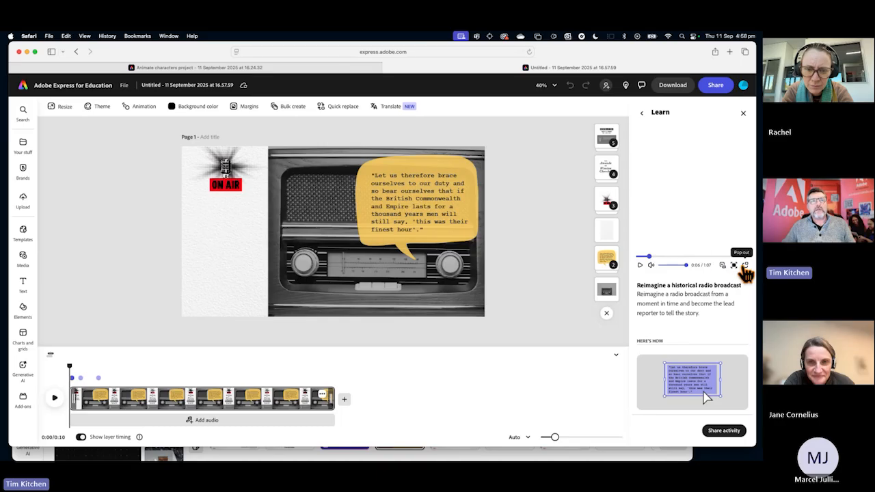
# Pop out the radio broadcast instruction video again, enlarge it, watch part of it, and pause and close it.
pyautogui.click(745, 265)
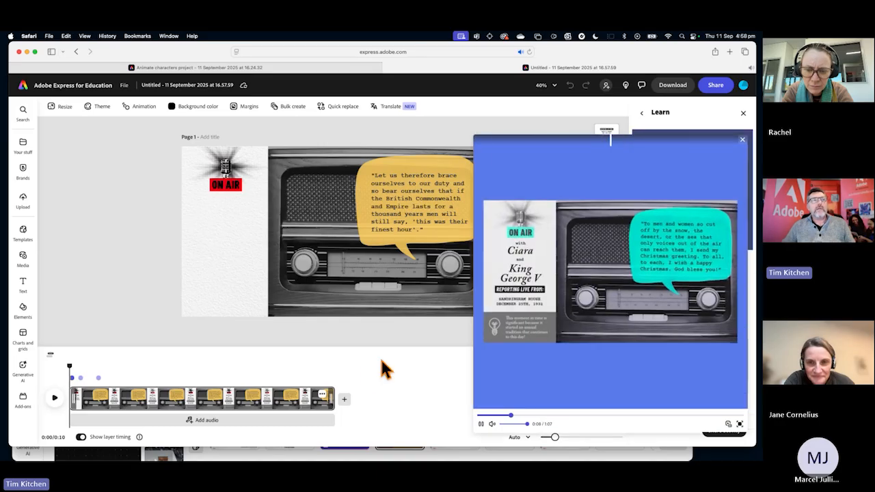
pyautogui.moveTo(508, 141); pyautogui.dragTo(402, 82)
pyautogui.moveTo(640, 370); pyautogui.dragTo(713, 443)
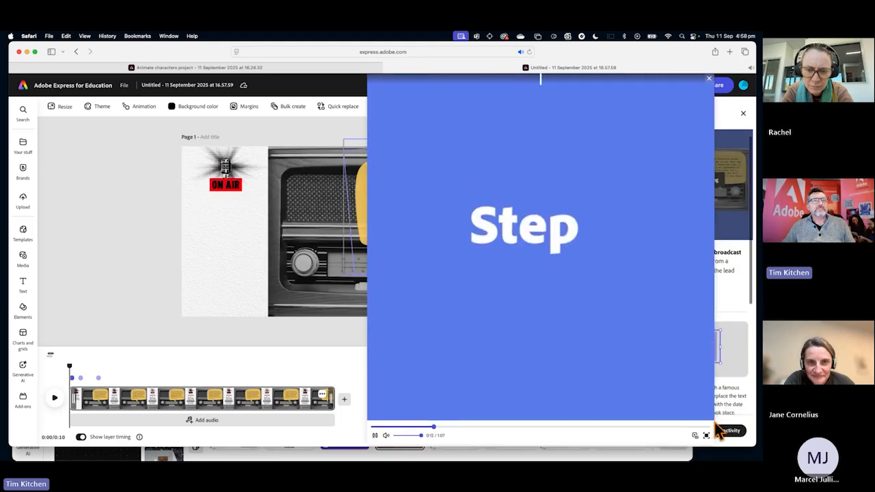
pyautogui.scroll(-2, 727, 281)
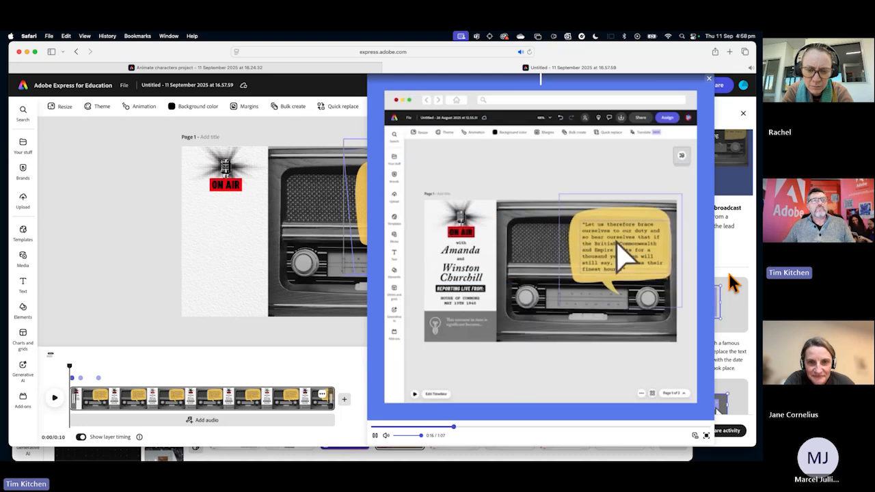
pyautogui.moveTo(450, 82); pyautogui.dragTo(492, 83)
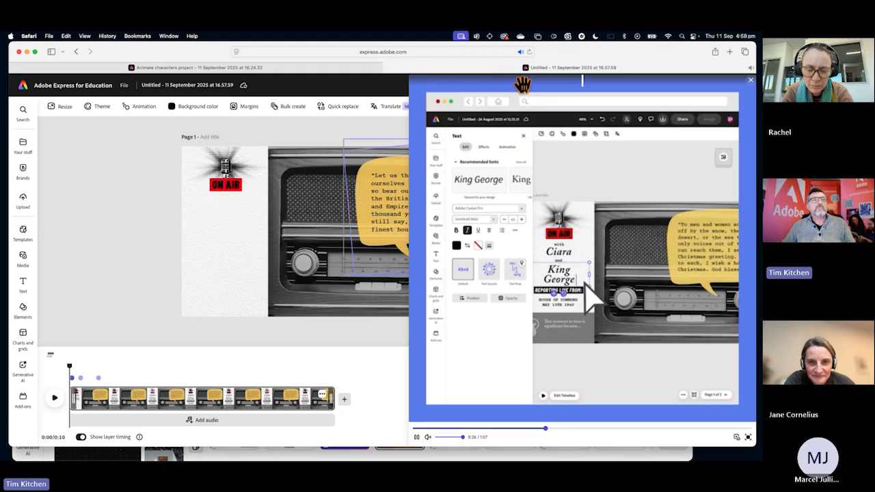
pyautogui.click(416, 438)
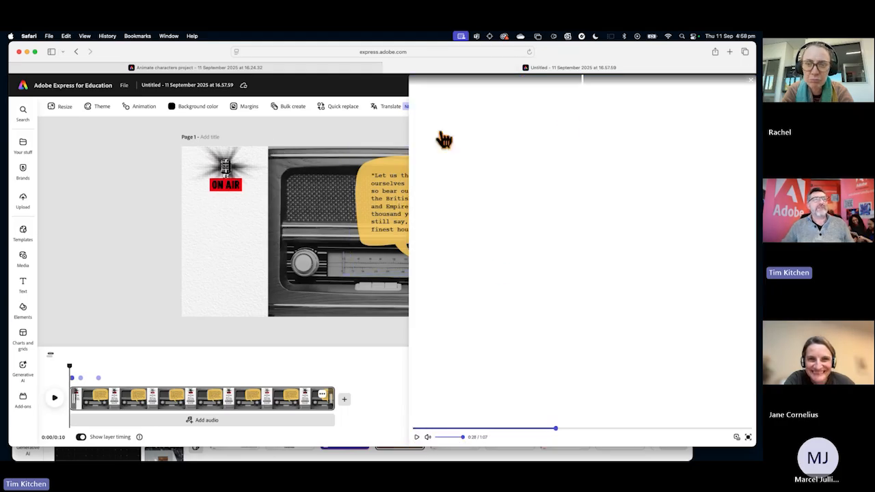
pyautogui.click(754, 87)
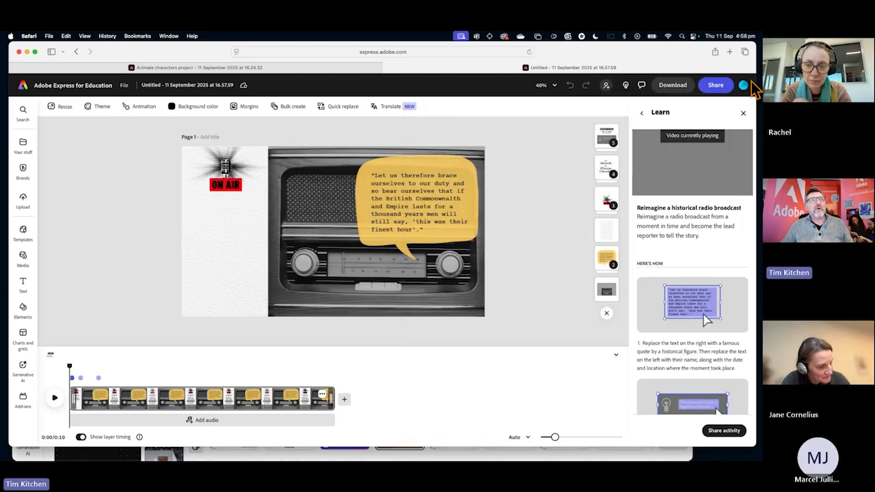
# Go back to the home page and open the curated Social Studies activities from the teaching options.
pyautogui.click(24, 87)
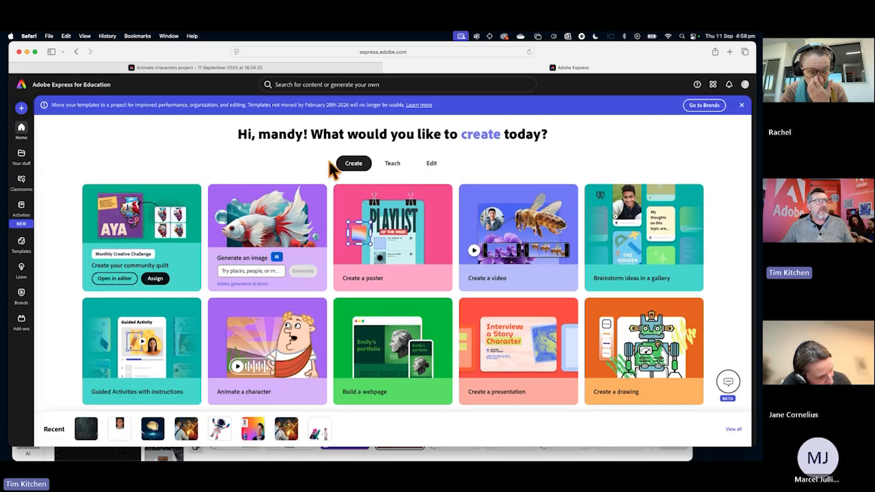
pyautogui.click(392, 164)
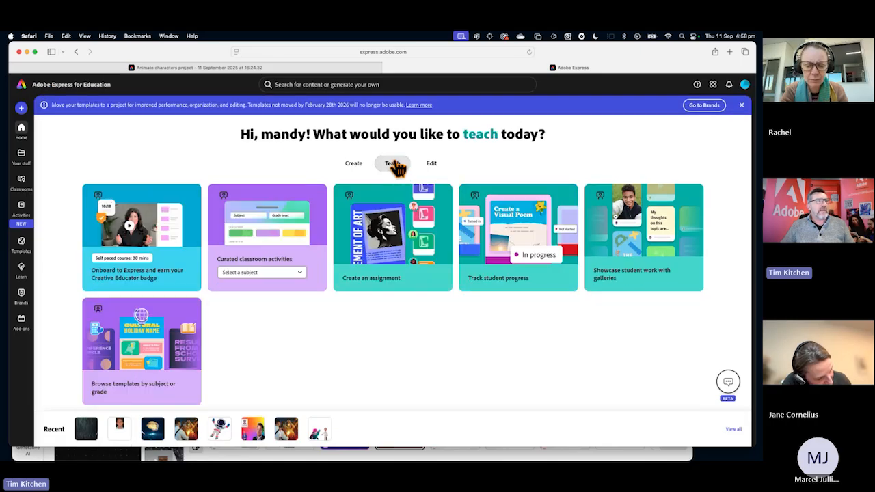
pyautogui.click(274, 273)
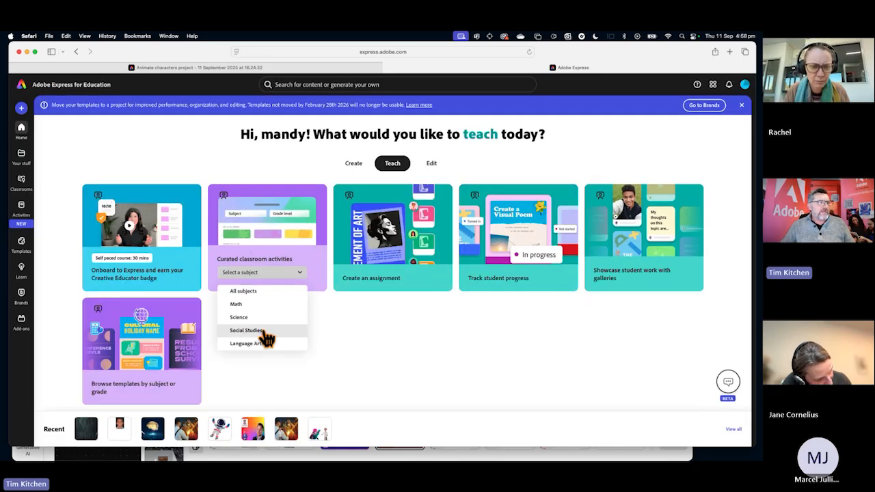
pyautogui.click(246, 330)
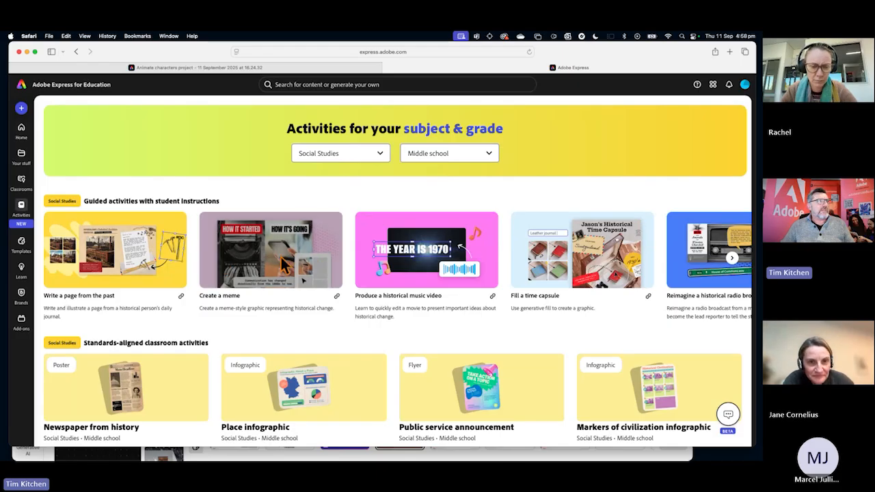
# Open the "Newspaper from history" standards-aligned activity as a customizable template and place the text cursor in its main headline.
pyautogui.scroll(-2, 363, 326)
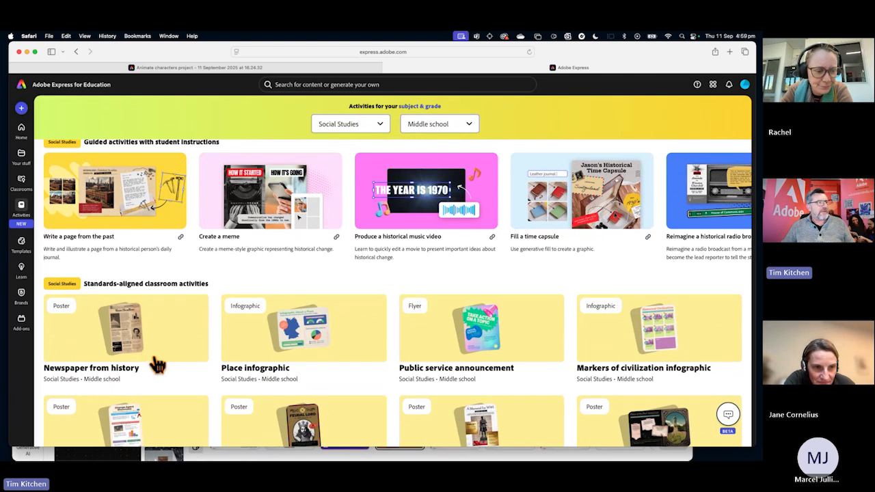
pyautogui.click(133, 341)
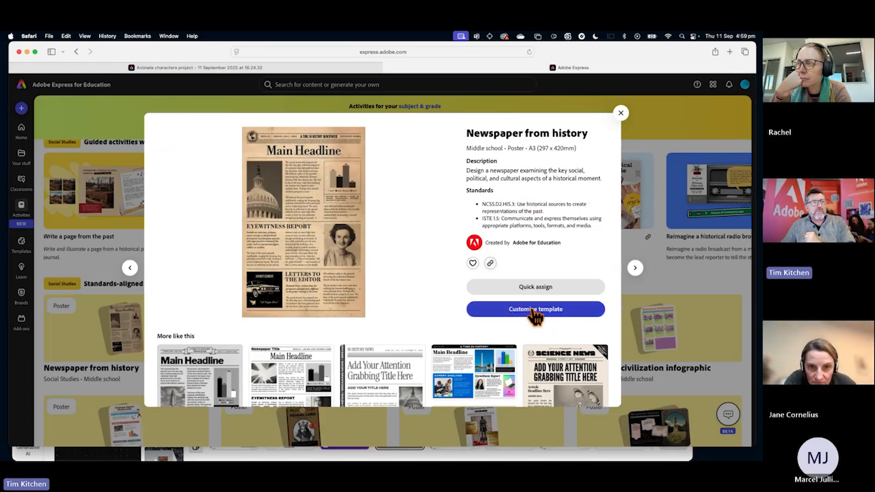
pyautogui.click(536, 312)
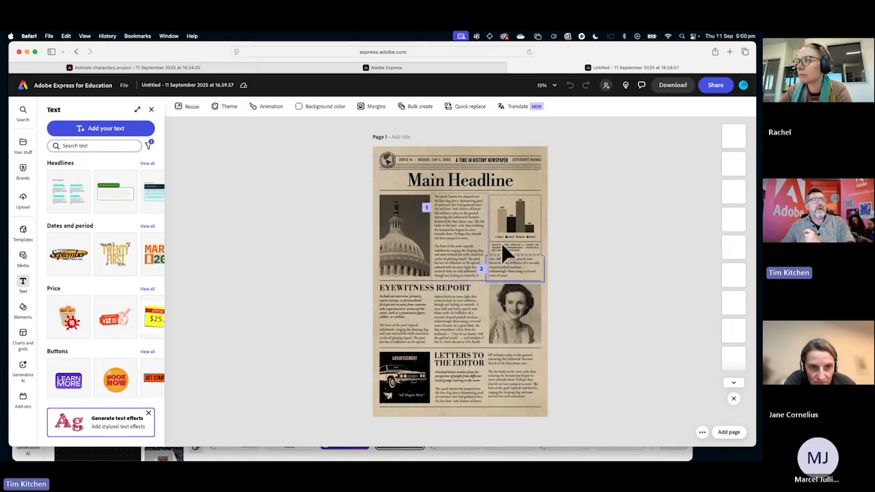
pyautogui.click(448, 182)
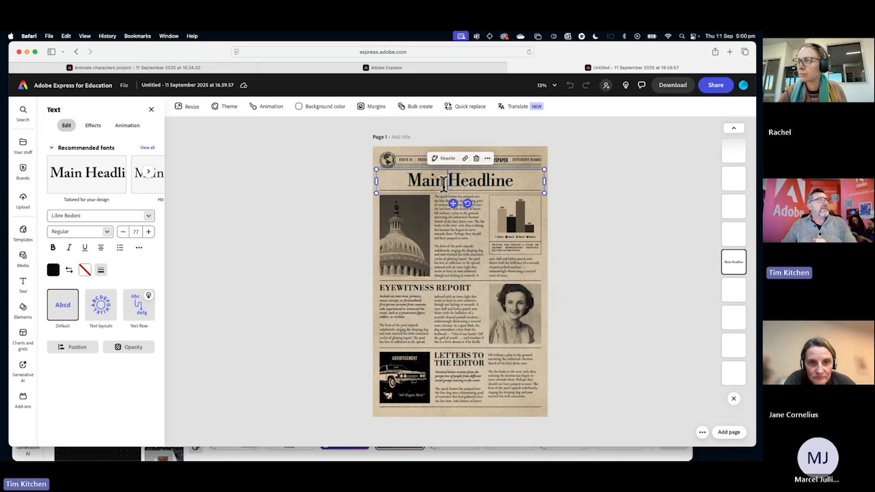
# Leave the newspaper template for the home page and show the teaching options.
pyautogui.click(24, 86)
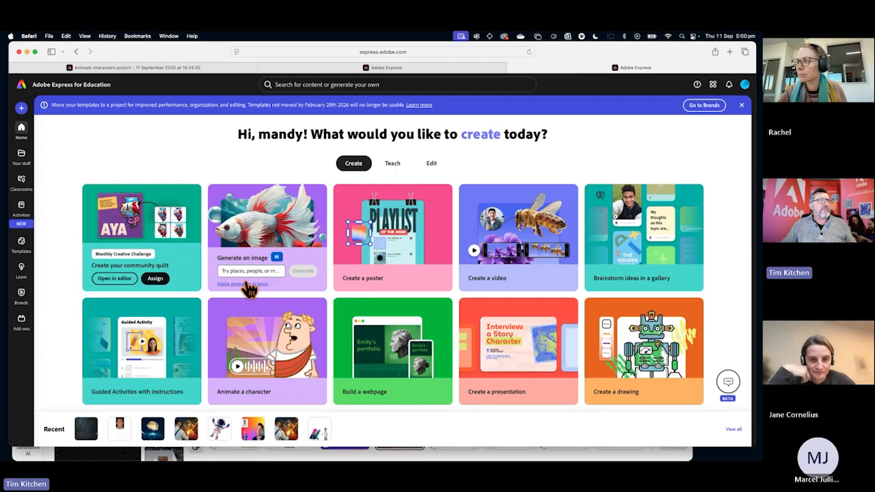
pyautogui.click(392, 163)
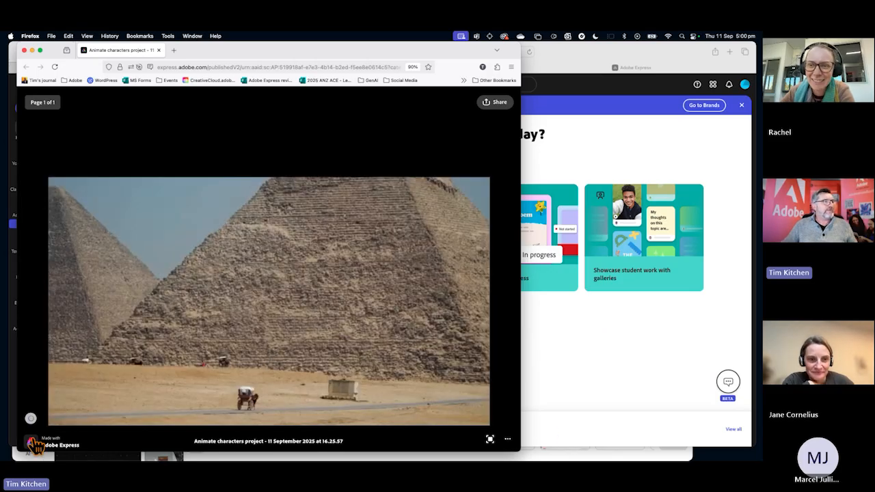
# Switch to Firefox, play the shared pharaoh animation, reload and replay it, and close its window.
pyautogui.click(30, 418)
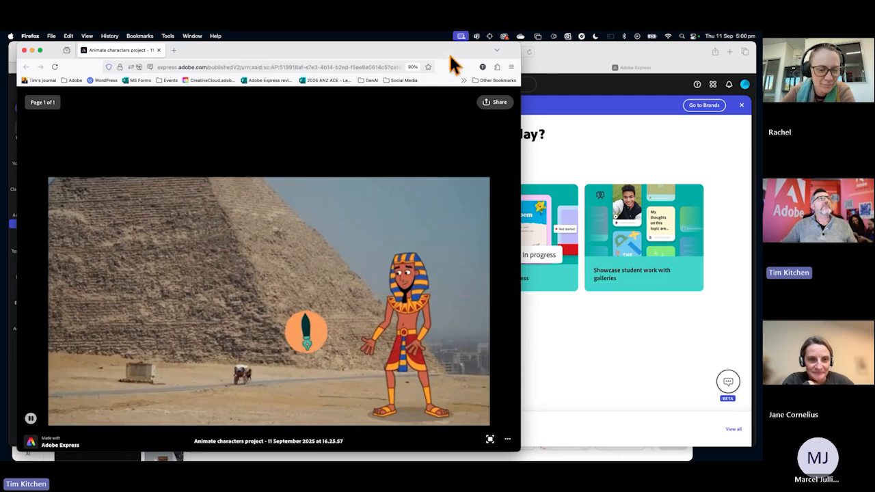
pyautogui.moveTo(451, 59); pyautogui.dragTo(519, 58)
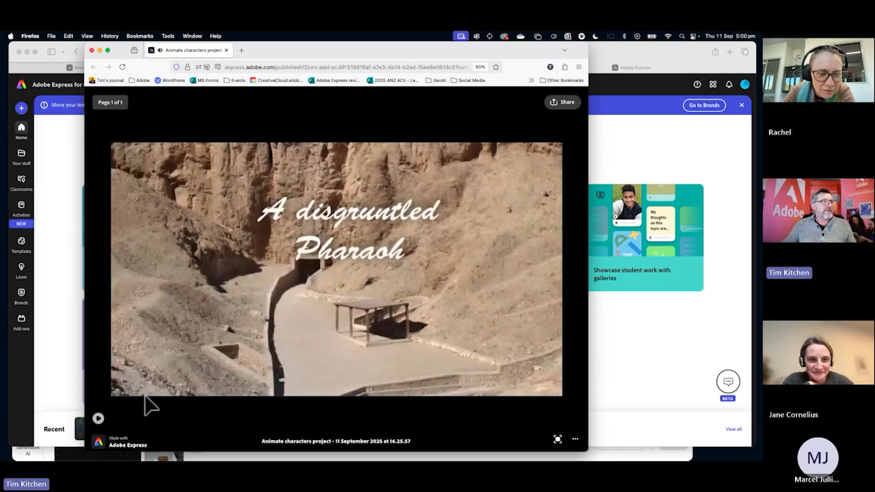
pyautogui.click(122, 67)
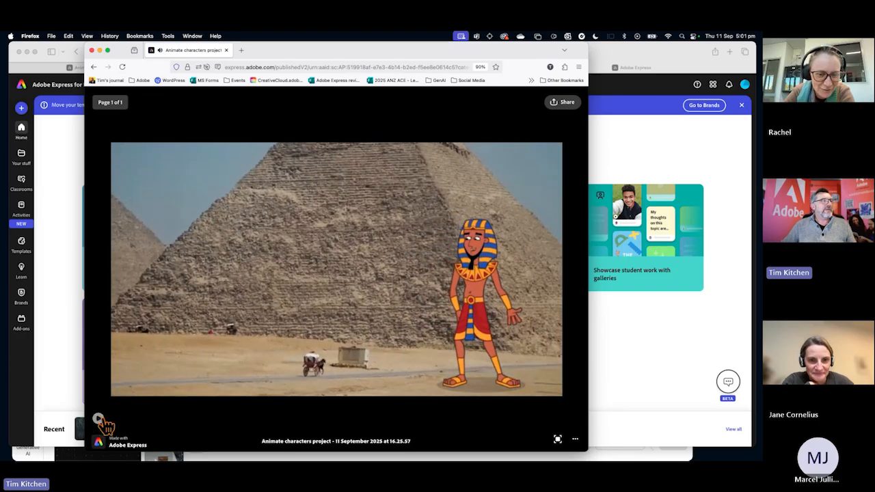
pyautogui.click(101, 419)
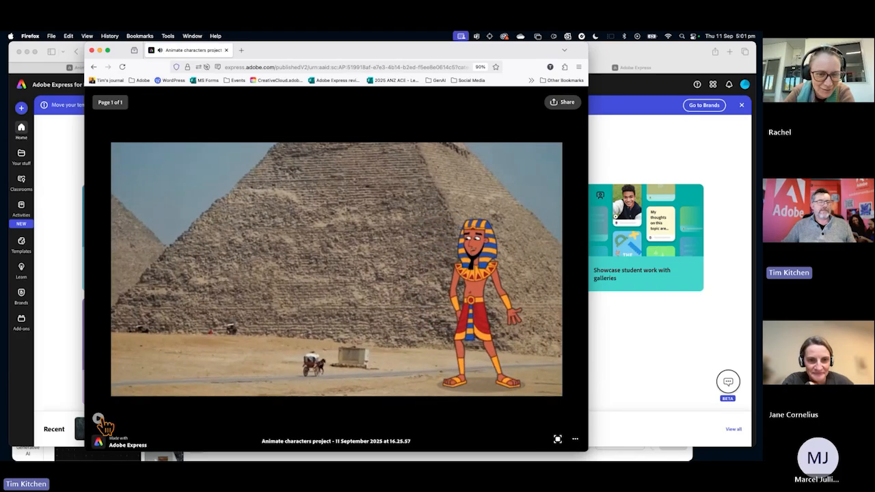
pyautogui.click(100, 419)
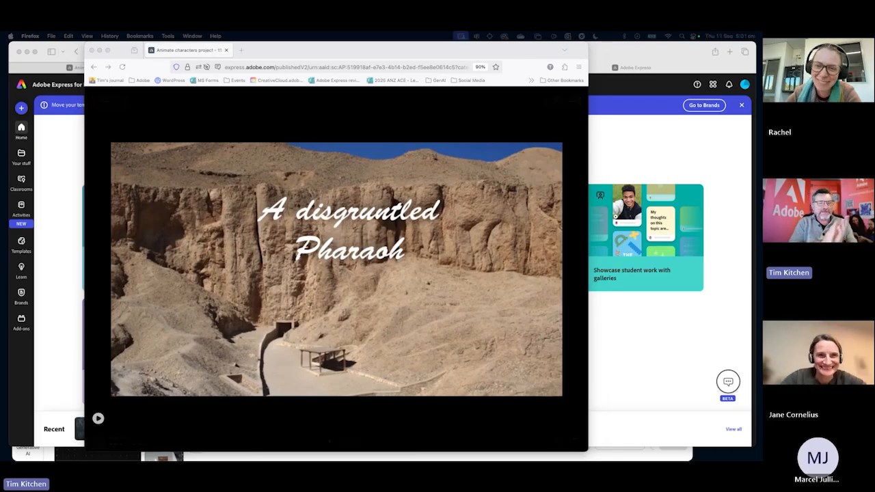
pyautogui.click(90, 49)
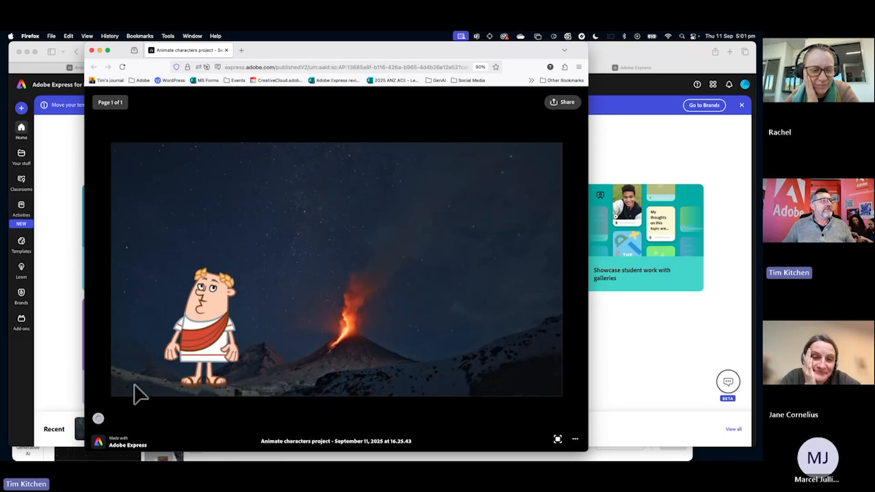
# Play and replay the shared animation of the Roman character beside the erupting volcano.
pyautogui.click(103, 419)
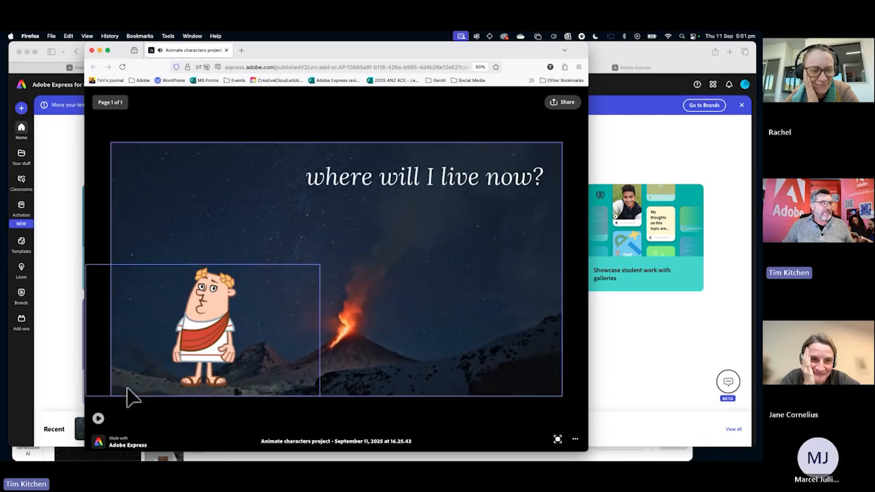
pyautogui.click(98, 418)
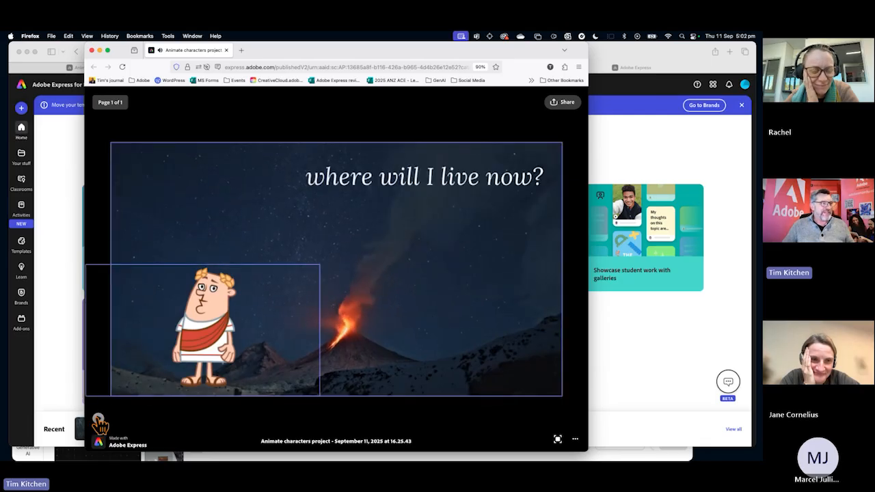
pyautogui.click(99, 422)
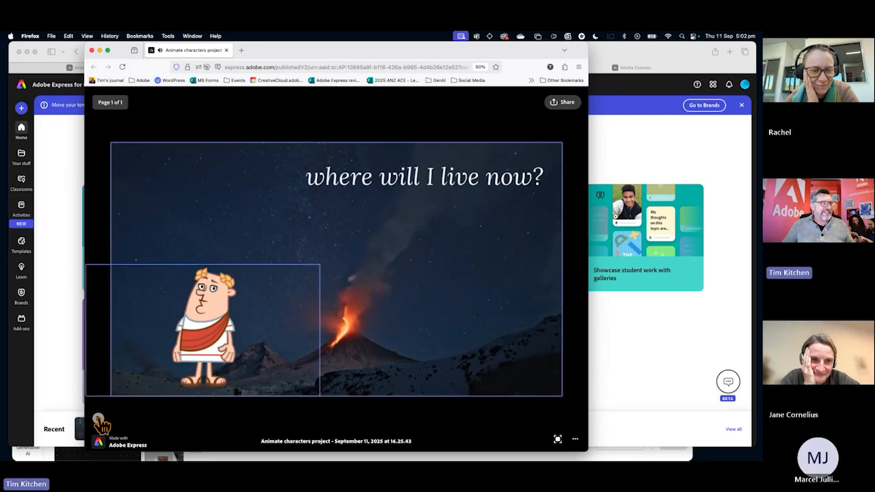
pyautogui.click(99, 420)
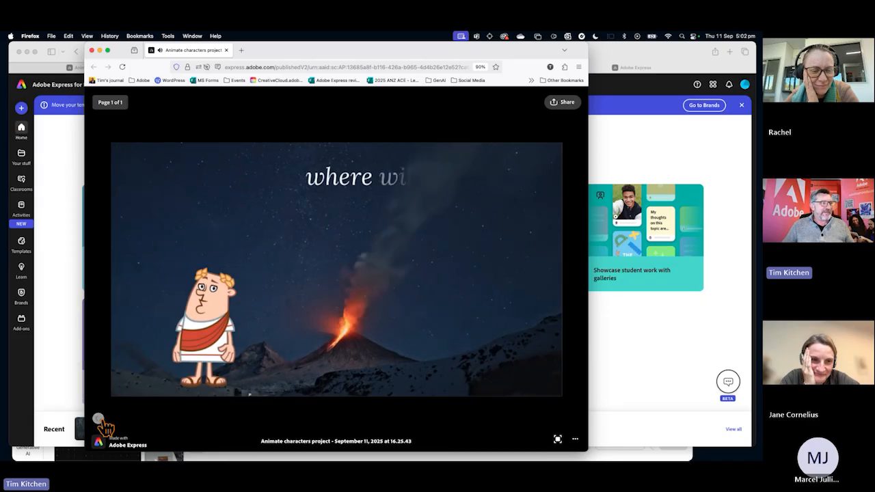